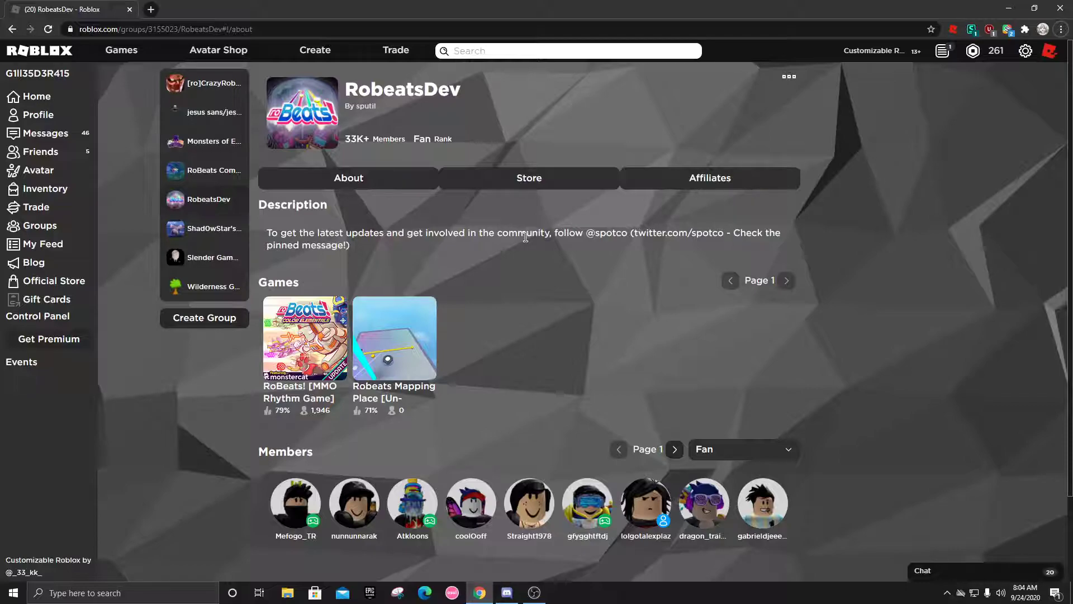
# Step: Open the Robeats Mapping Place from the RobeatsDev group for editing in Roblox Studio
pyautogui.click(375, 358)
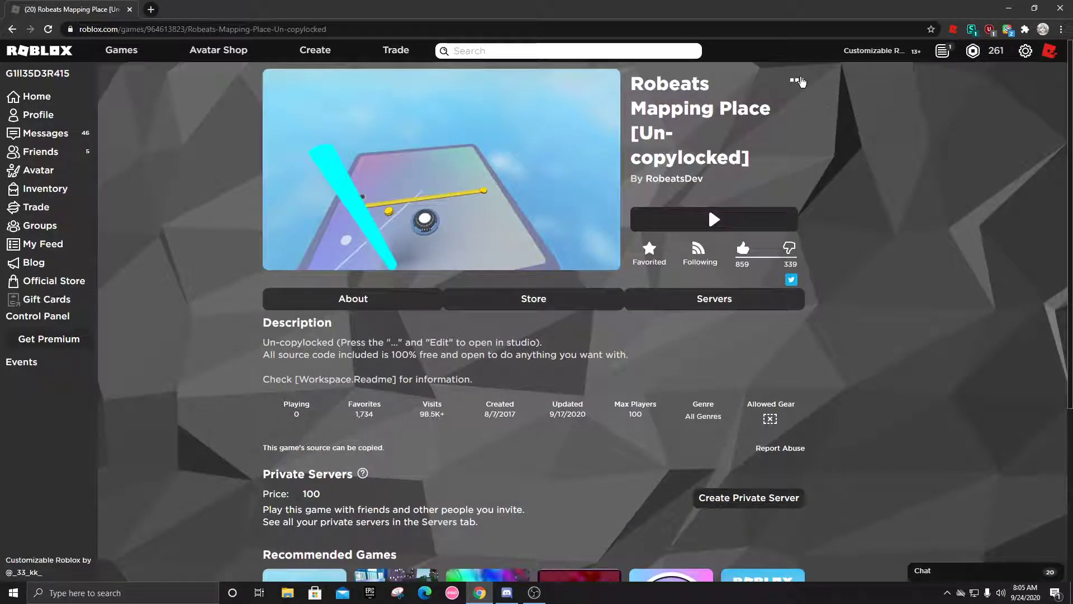
pyautogui.click(797, 81)
pyautogui.click(785, 103)
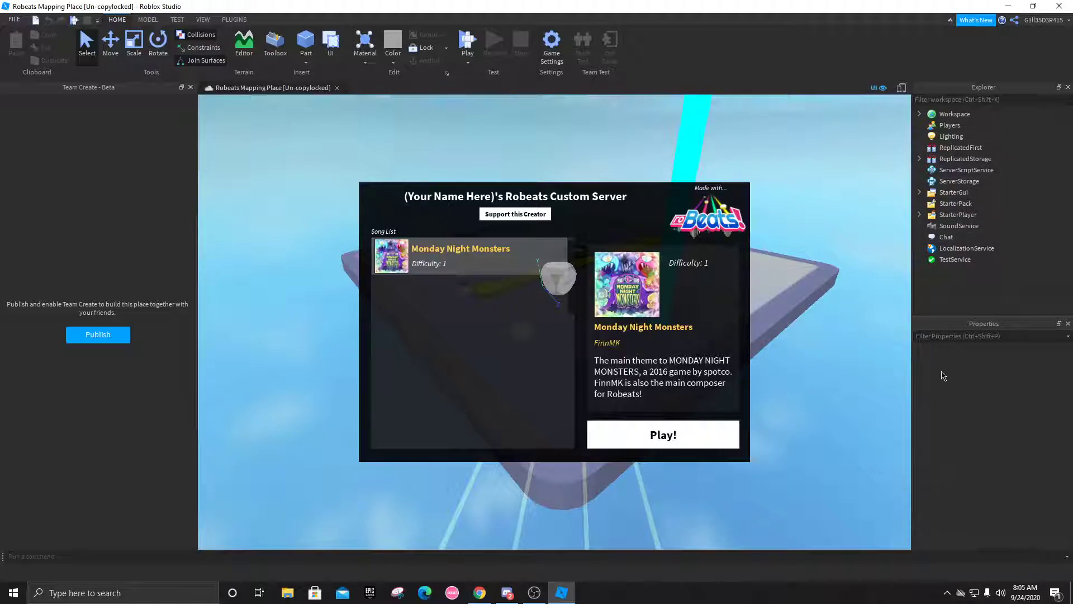
# Step: Open the Workspace README script and select the RobeatsWebConvert2 link on line 3
pyautogui.click(920, 114)
pyautogui.doubleClick(960, 148)
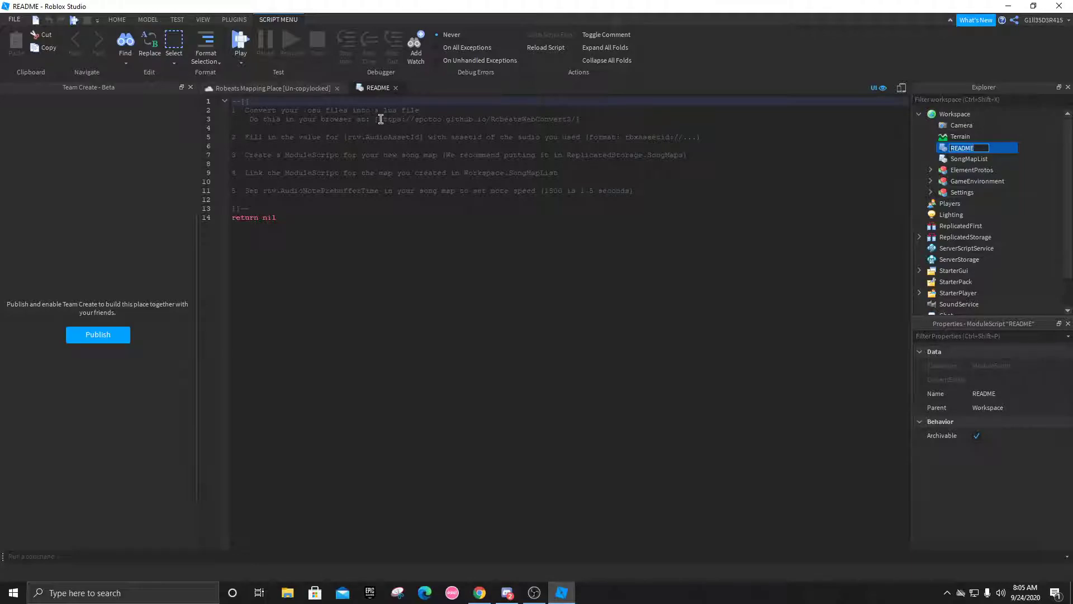
pyautogui.moveTo(377, 119); pyautogui.dragTo(595, 119)
pyautogui.hotkey('ctrl', 'c')
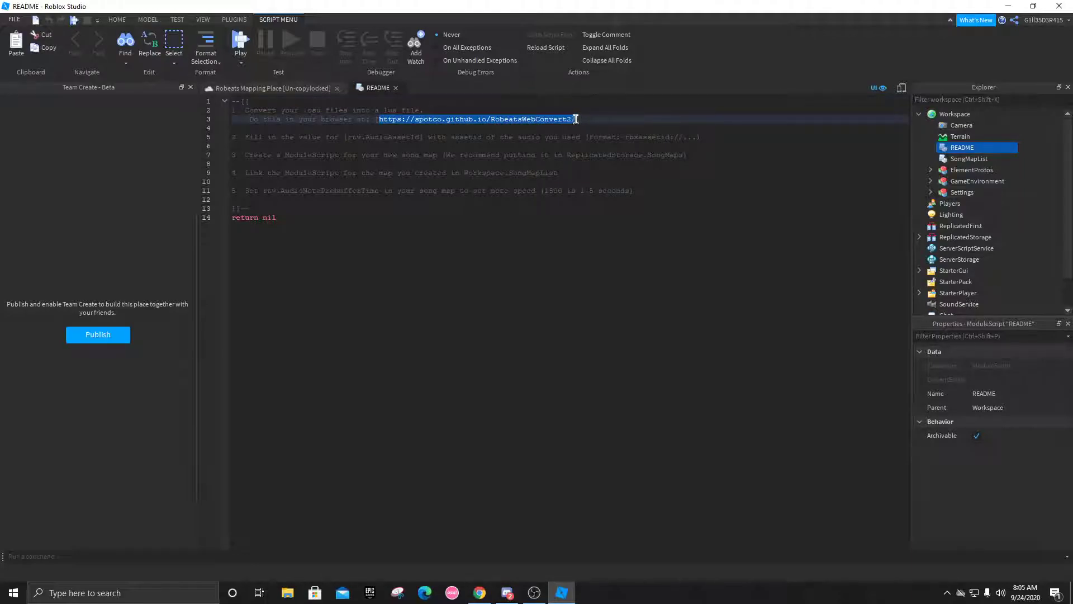
# Step: Load the RobeatsWebConvert2 converter page in a new Chrome tab, then launch osu!
pyautogui.click(479, 592)
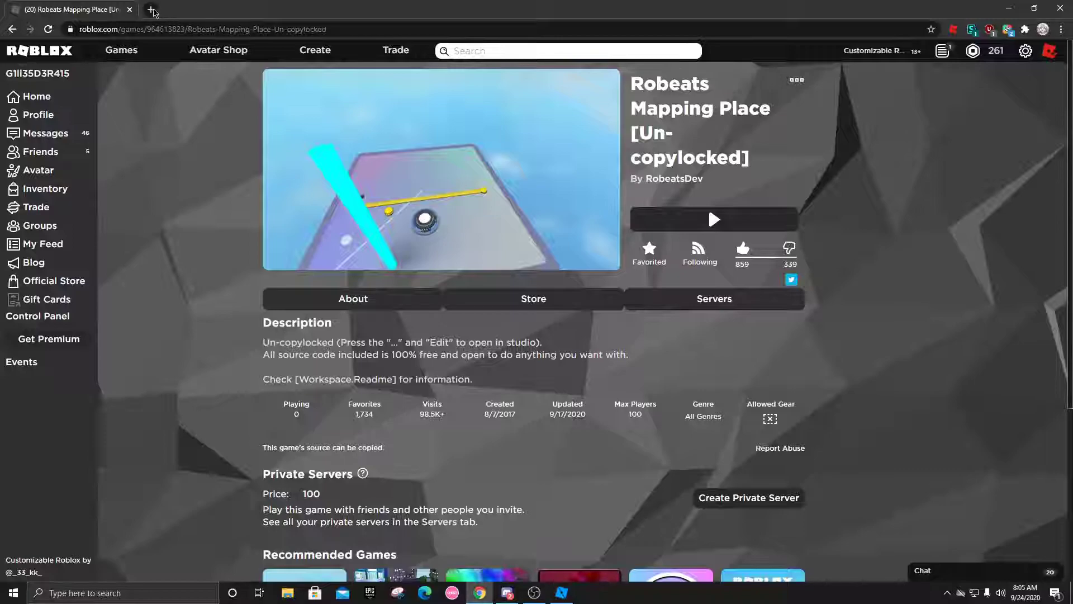
pyautogui.click(148, 10)
pyautogui.hotkey('ctrl', 'v')
pyautogui.press('Return')
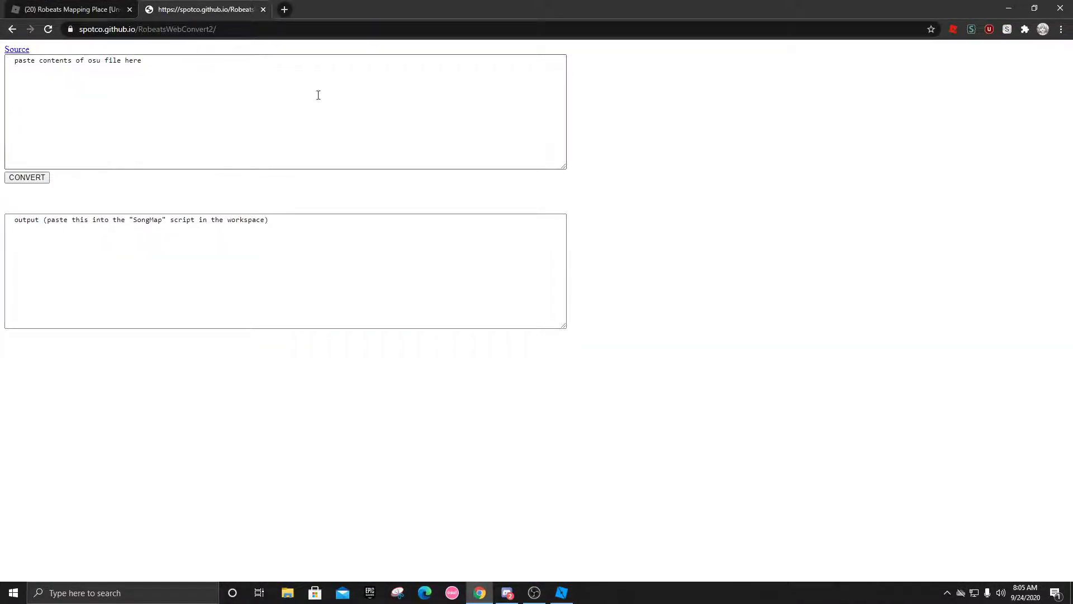
pyautogui.click(454, 592)
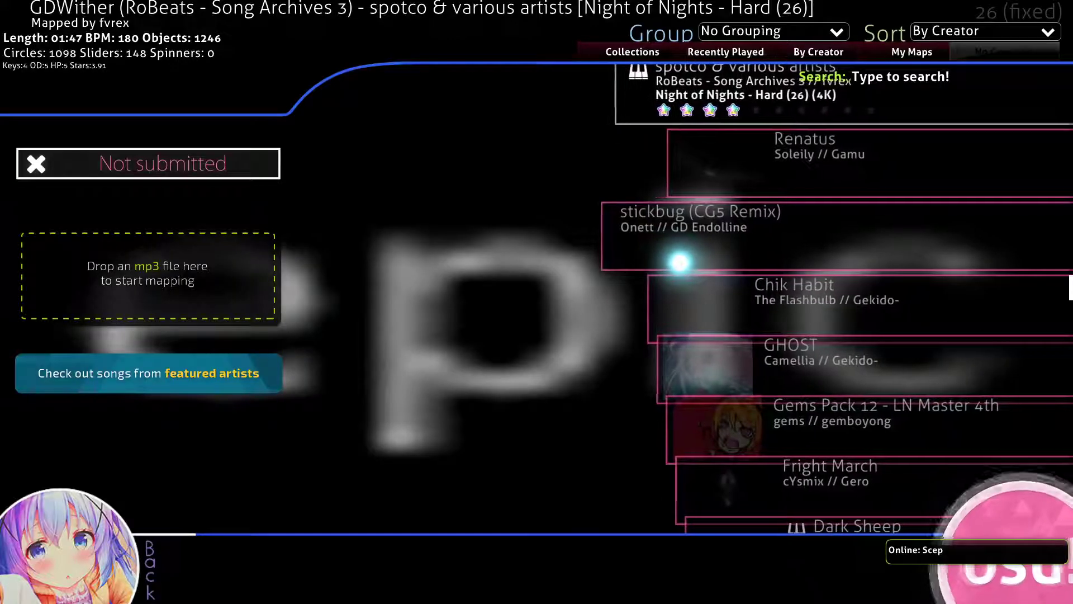
# Step: Open Raise My Sword [Hard]'s .osu file in Notepad from the osu! editor and select all text
pyautogui.scroll(-6, 679, 274)
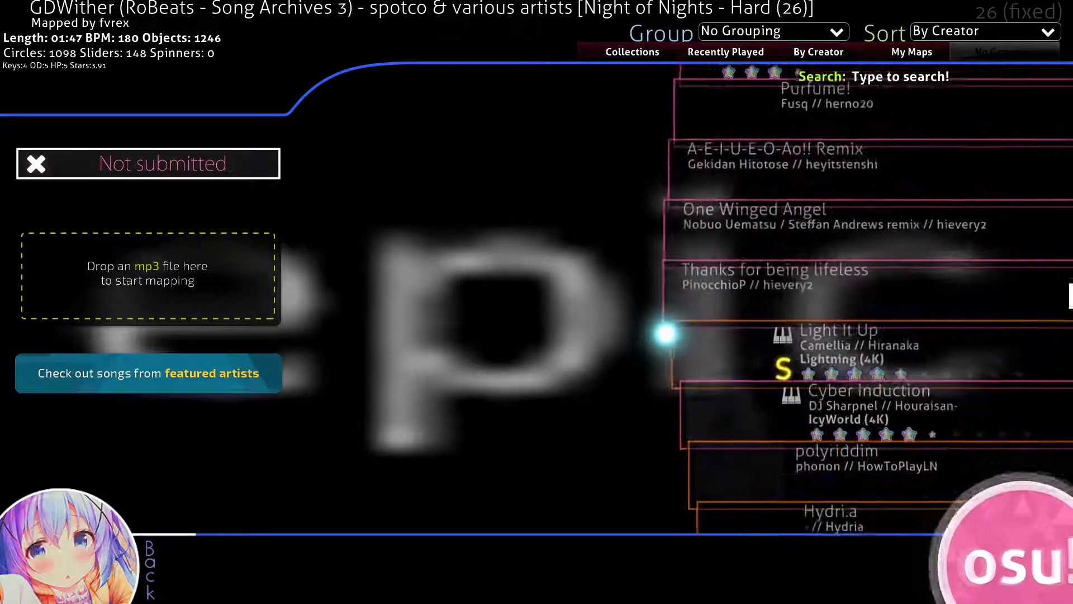
pyautogui.scroll(-10, 665, 334)
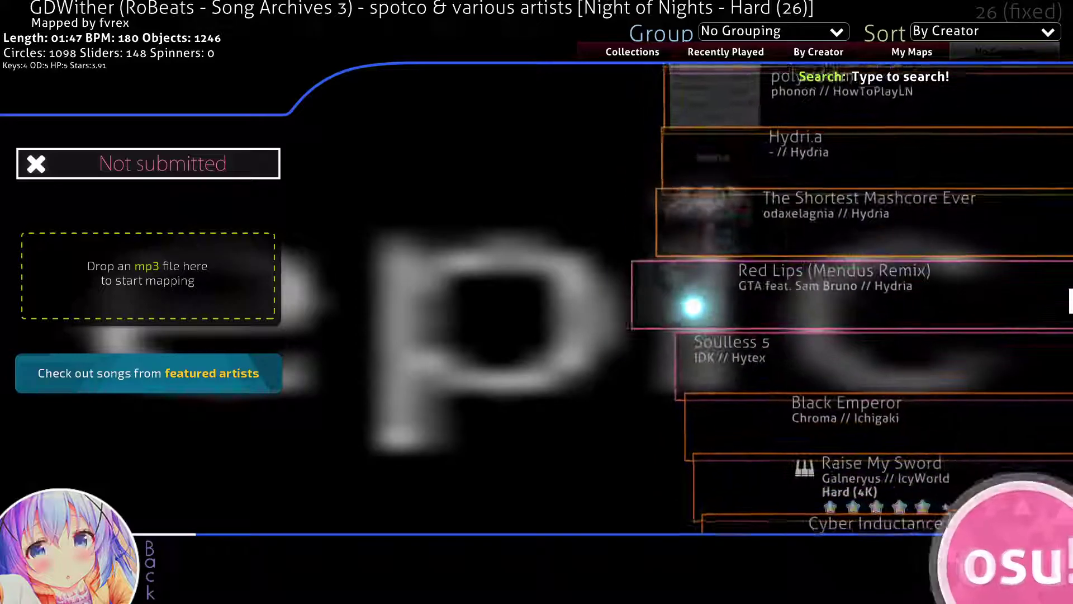
pyautogui.click(861, 187)
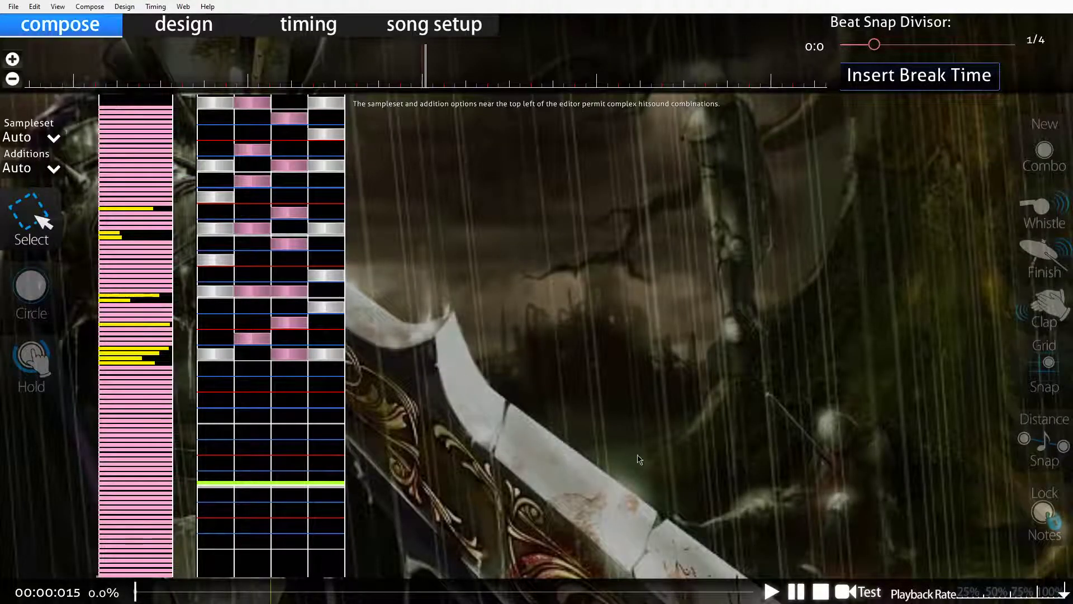
pyautogui.click(14, 7)
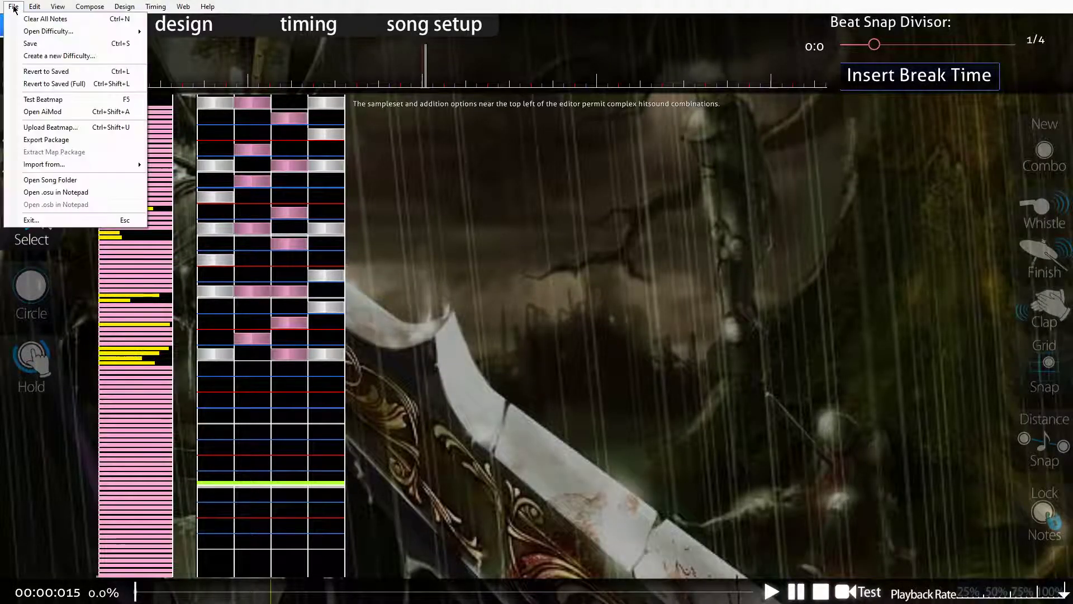
pyautogui.click(54, 193)
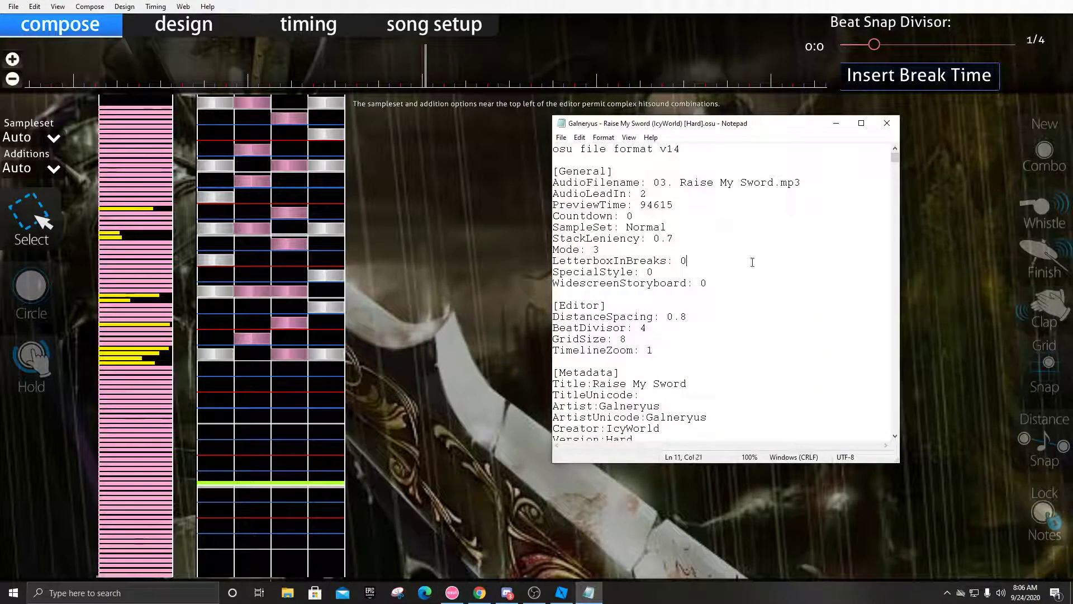
pyautogui.hotkey('ctrl', 'a')
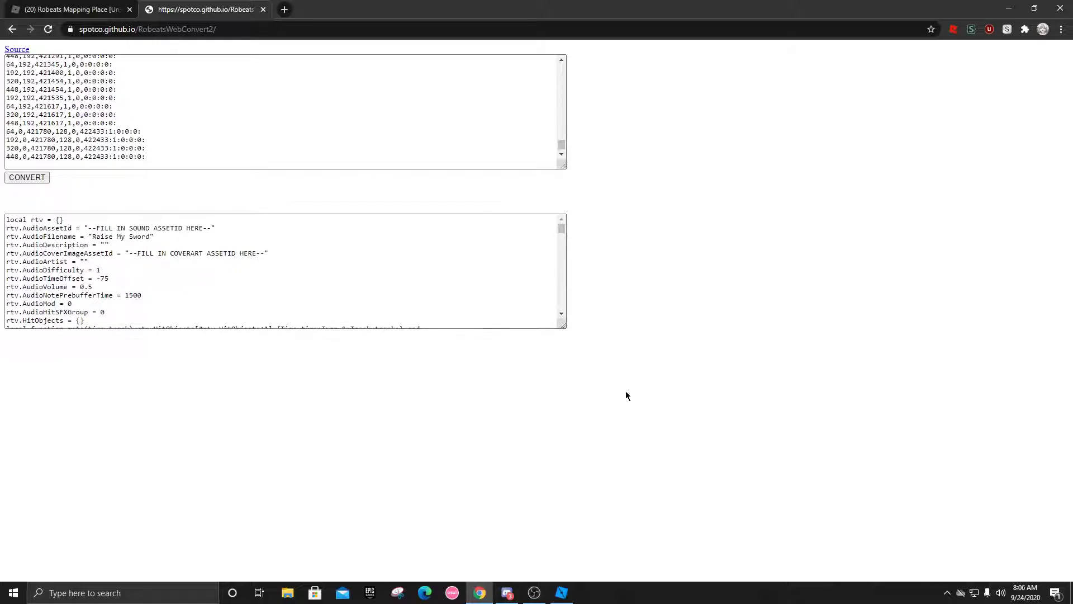
# Step: Return to Roblox Studio once the SongMap Lua output is generated
pyautogui.click(573, 592)
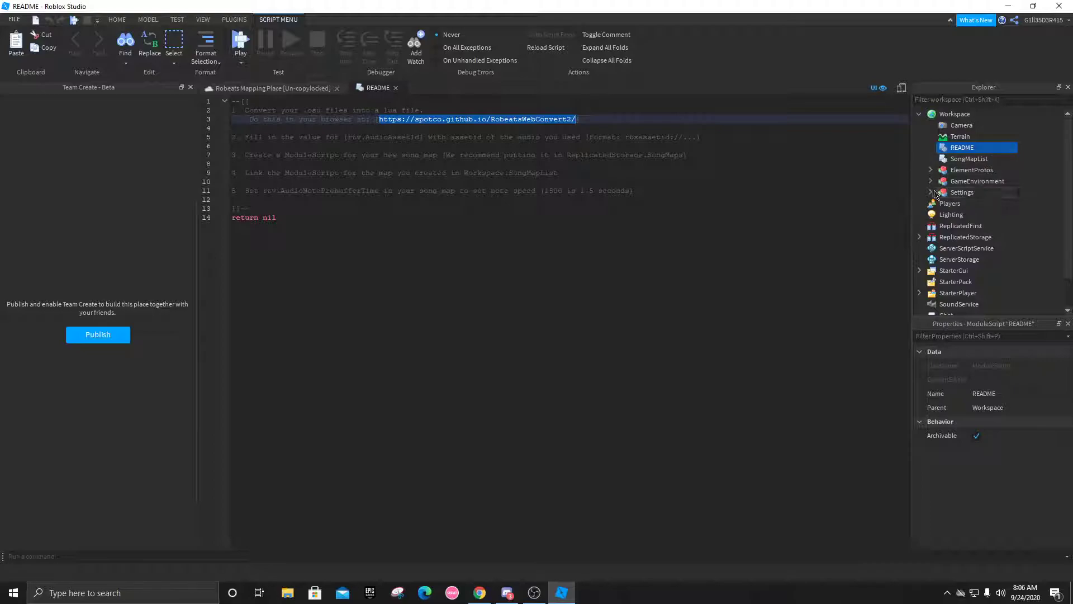
# Step: Delete the MondayNightMonstersHard and MondayNightMonstersNormal scripts from ReplicatedStorage > SongMaps
pyautogui.moveTo(1002, 249)
pyautogui.click(920, 237)
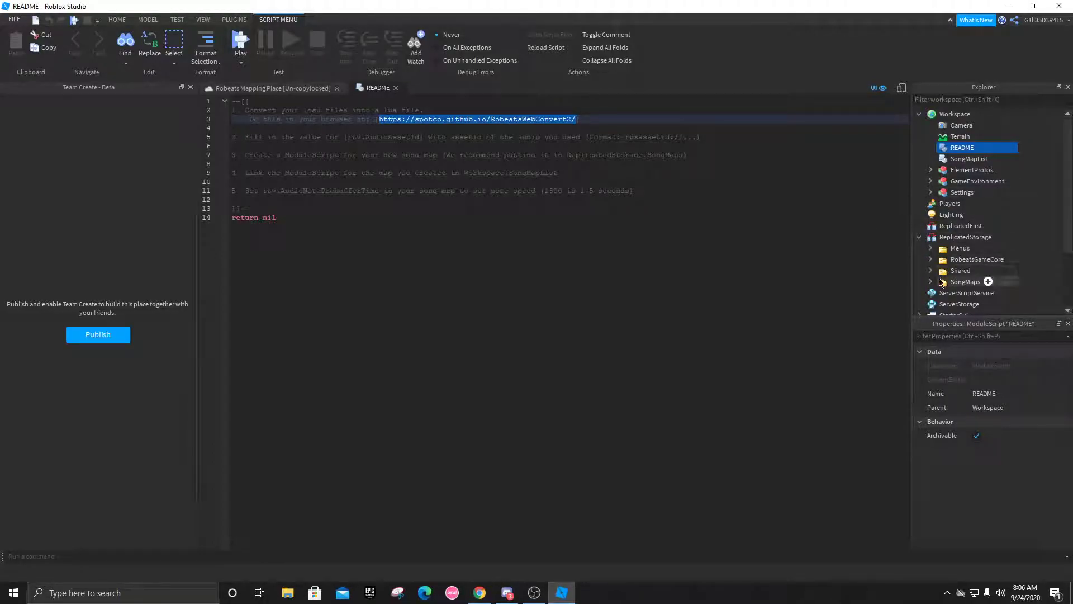
pyautogui.click(931, 283)
pyautogui.scroll(-2, 940, 274)
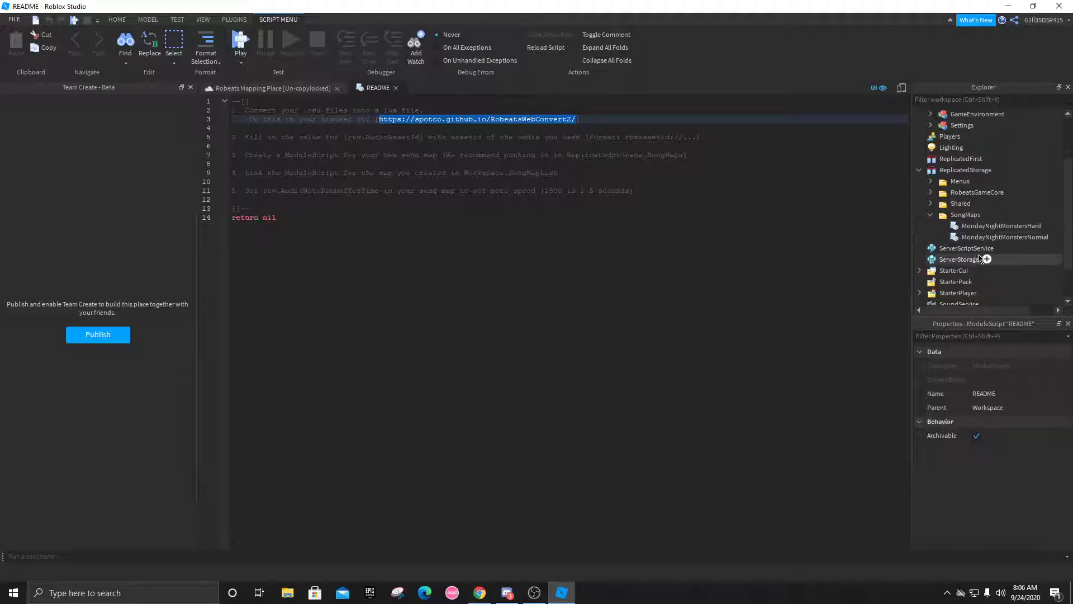
pyautogui.click(1000, 237)
pyautogui.click(1000, 227)
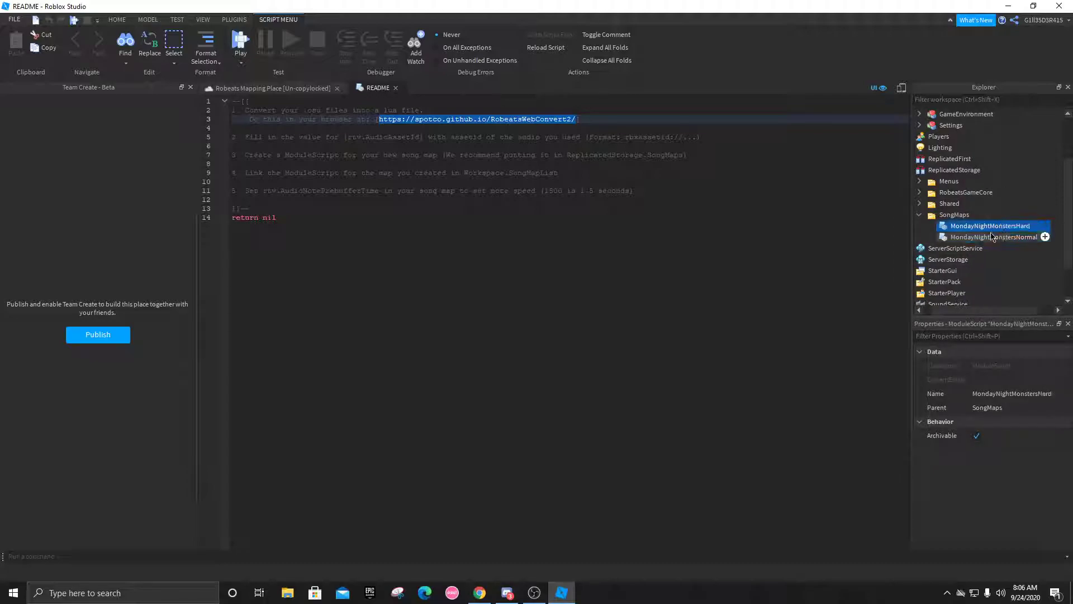
pyautogui.rightClick(995, 230)
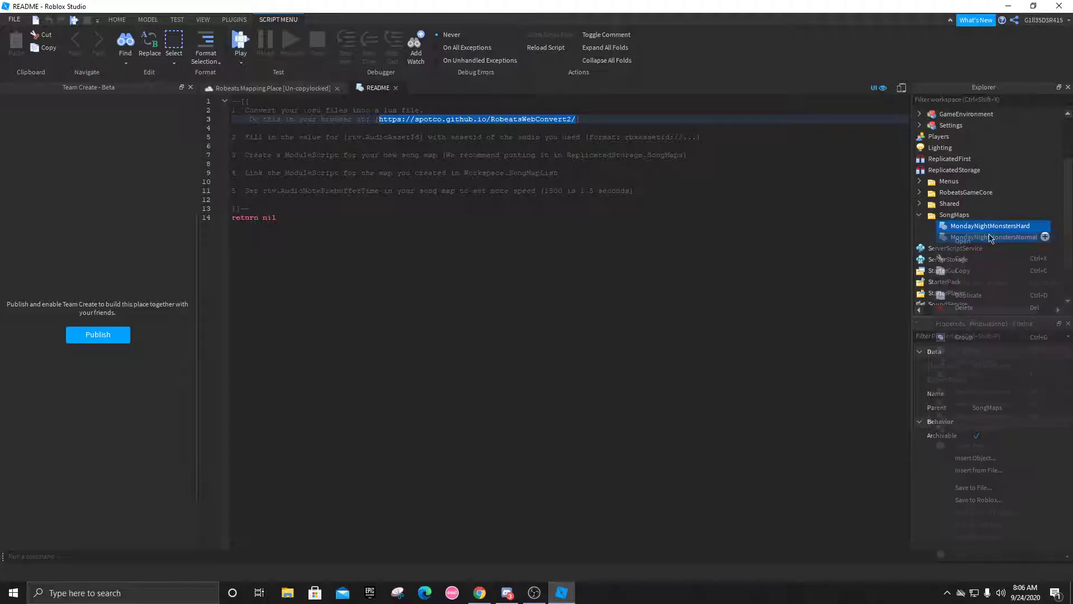
pyautogui.click(989, 308)
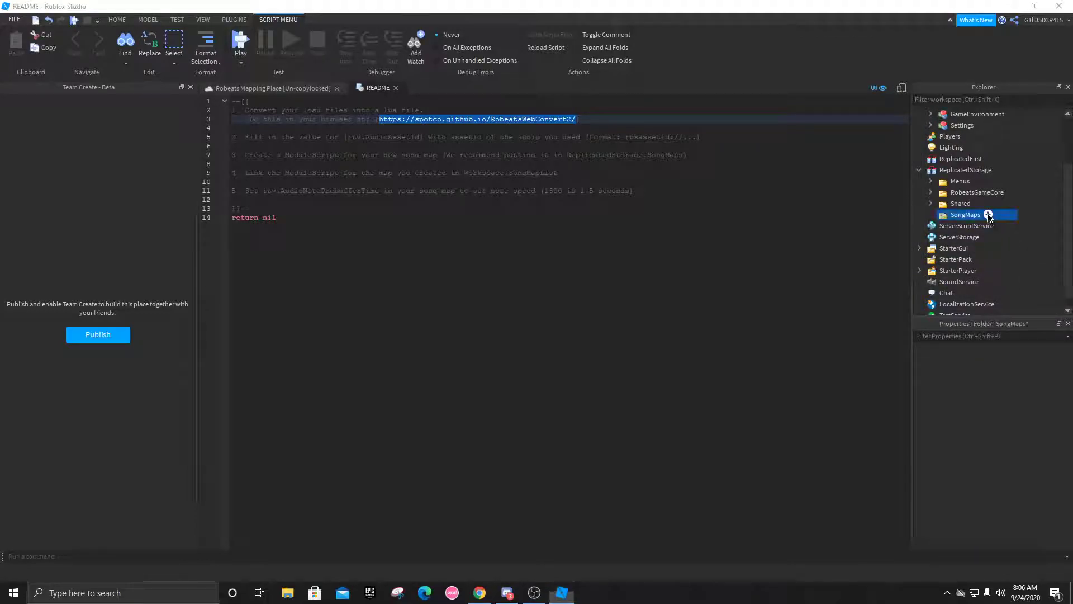
pyautogui.click(988, 214)
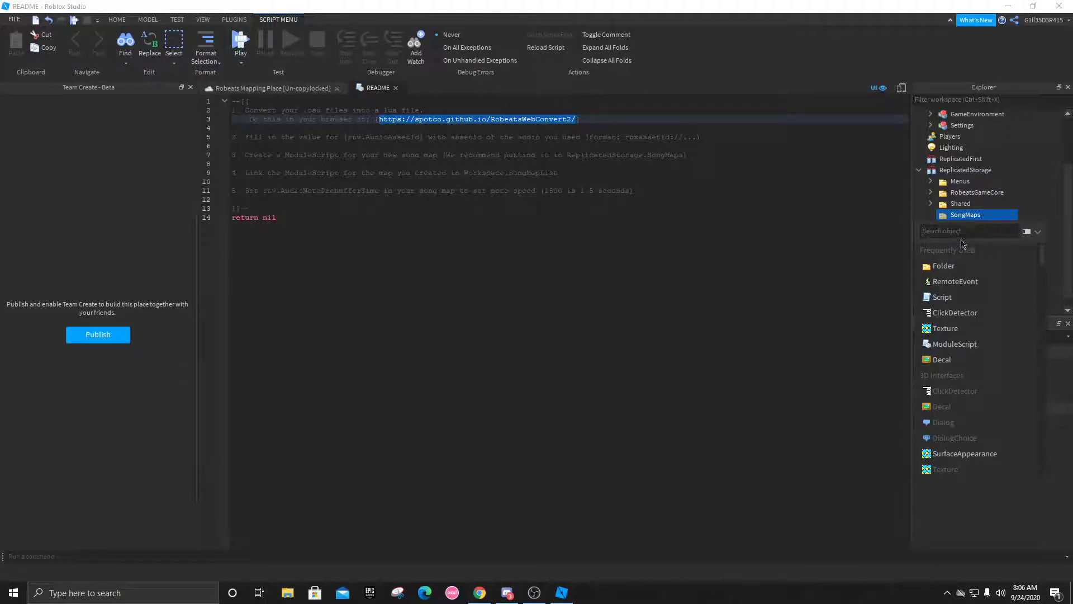
# Step: Insert a ModuleScript into SongMaps and replace its template with the converted Raise My Sword Lua
pyautogui.write('Mod')
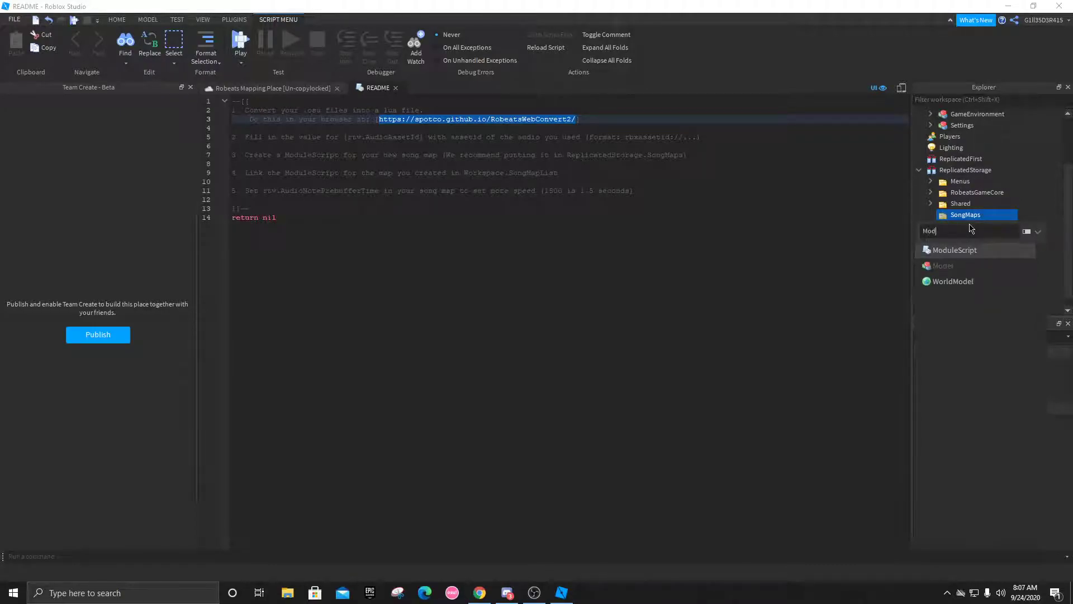
pyautogui.click(957, 256)
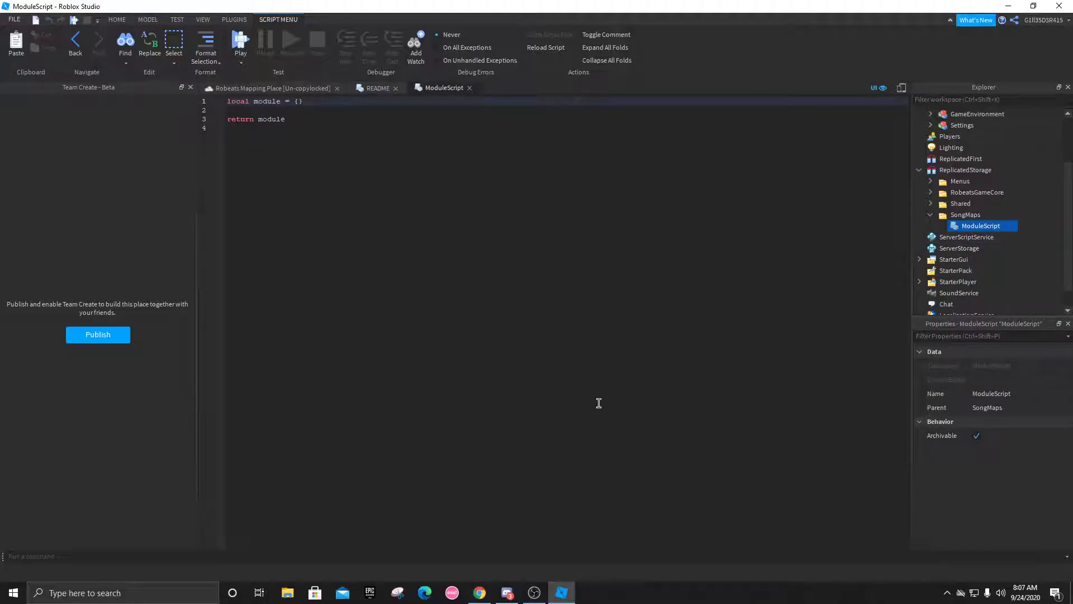
pyautogui.click(481, 595)
pyautogui.click(144, 262)
pyautogui.hotkey('ctrl', 'a')
pyautogui.click(246, 274)
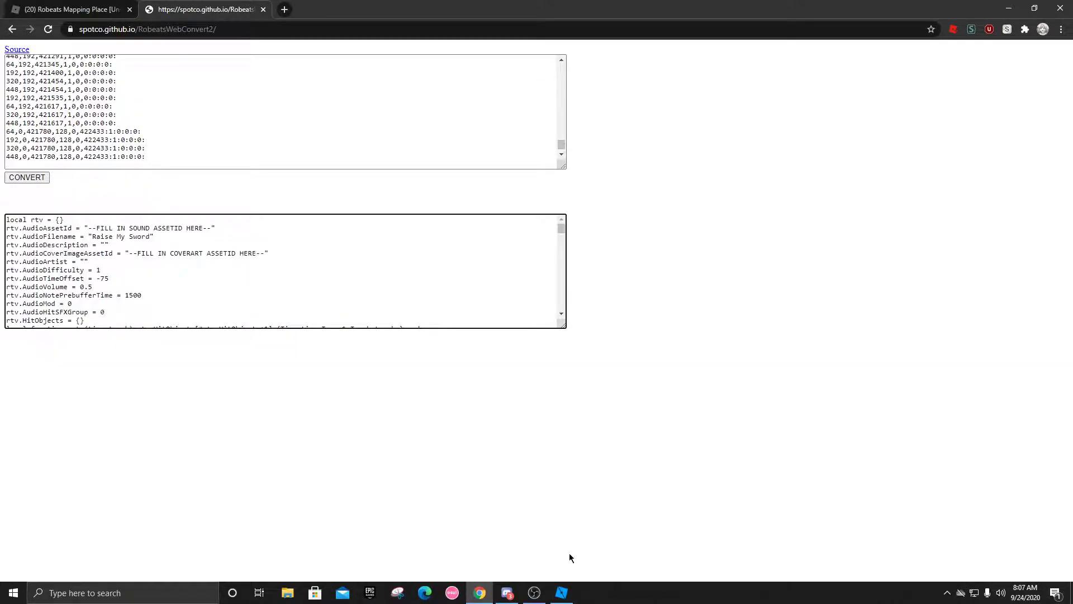
pyautogui.click(562, 592)
pyautogui.hotkey('ctrl', 'a')
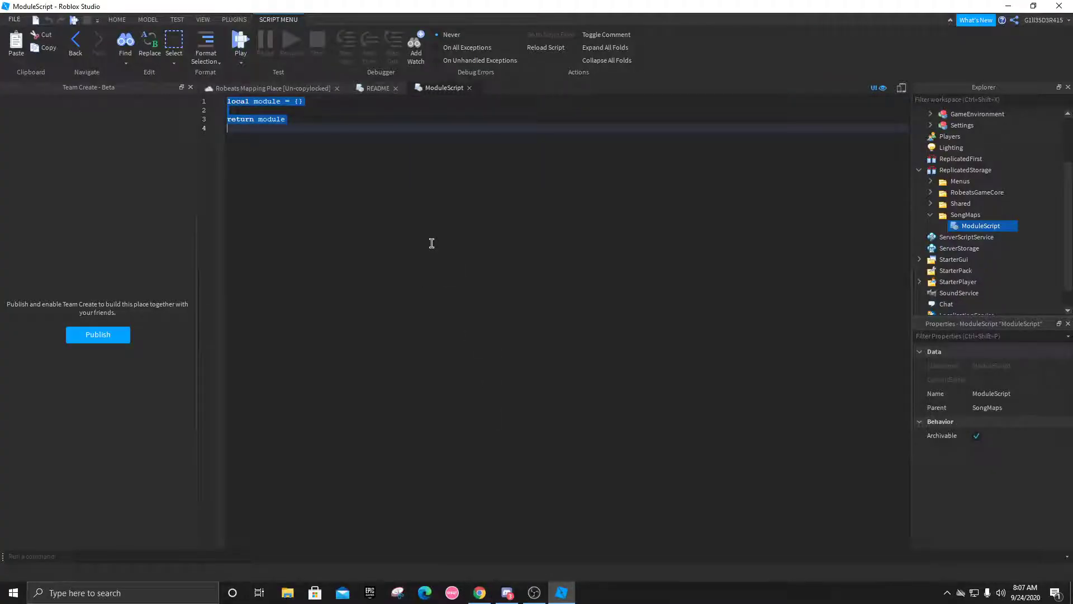
pyautogui.hotkey('ctrl', 'v')
pyautogui.moveTo(905, 538); pyautogui.dragTo(872, 90)
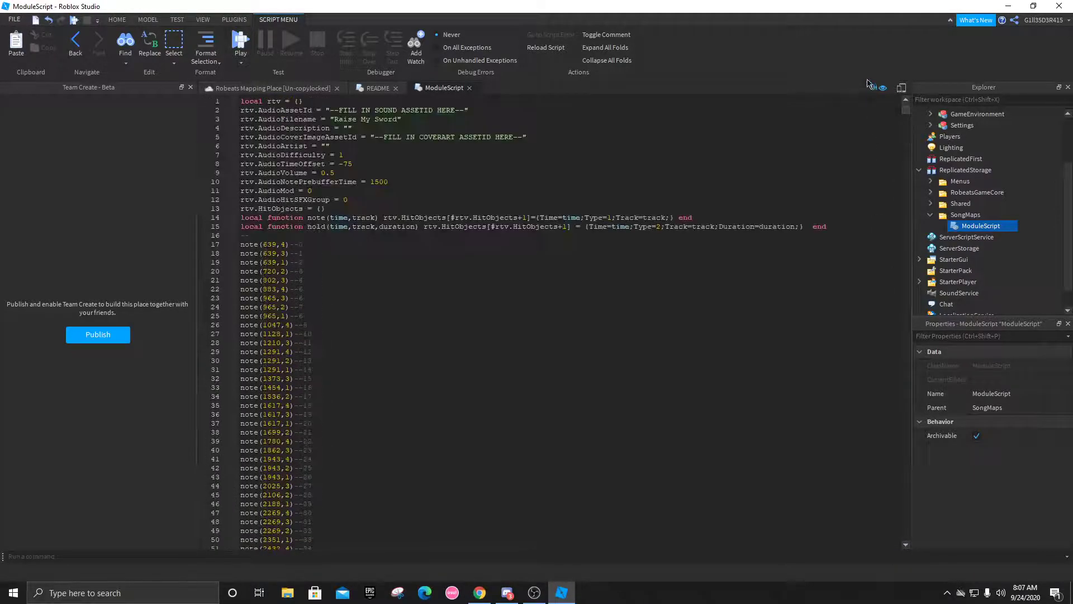
# Step: Rename the SongMaps ModuleScript to RaiseMySword and go to its AudioAssetId line
pyautogui.rightClick(959, 225)
pyautogui.click(967, 307)
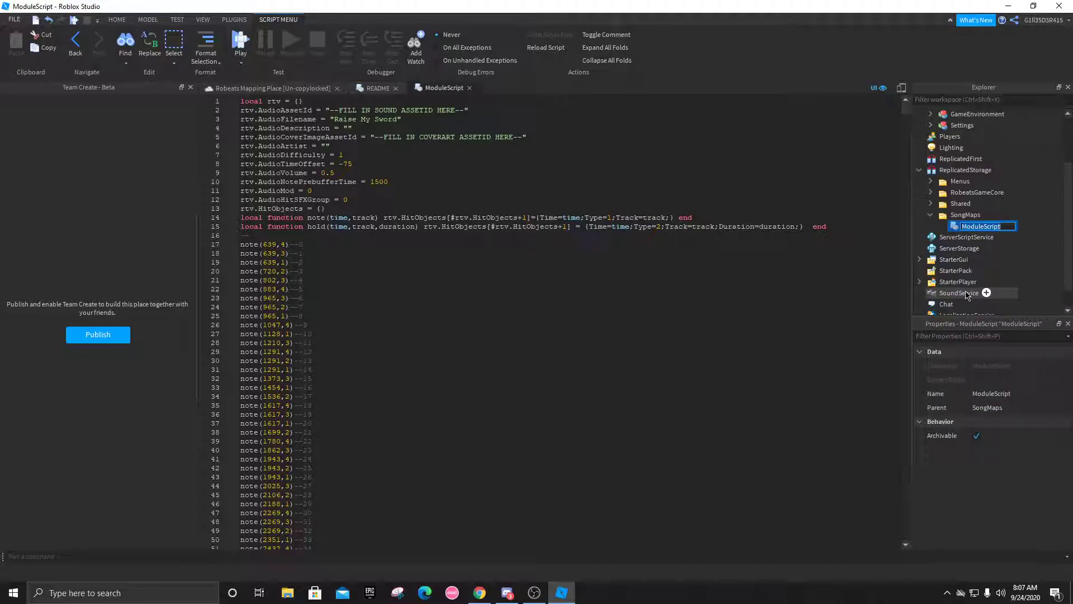
pyautogui.write('RaiseMySword')
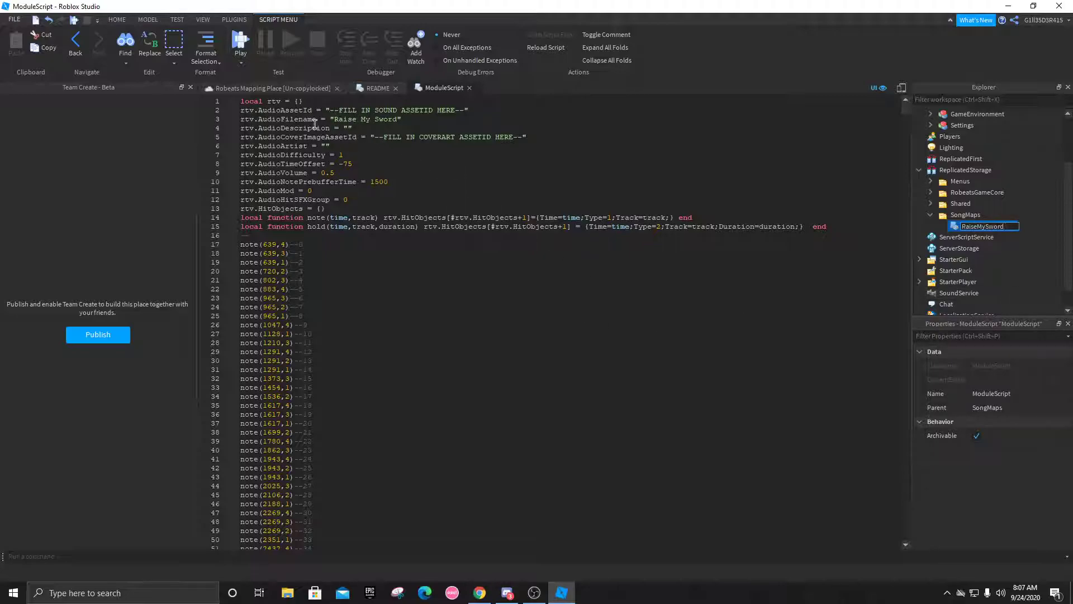
pyautogui.click(320, 101)
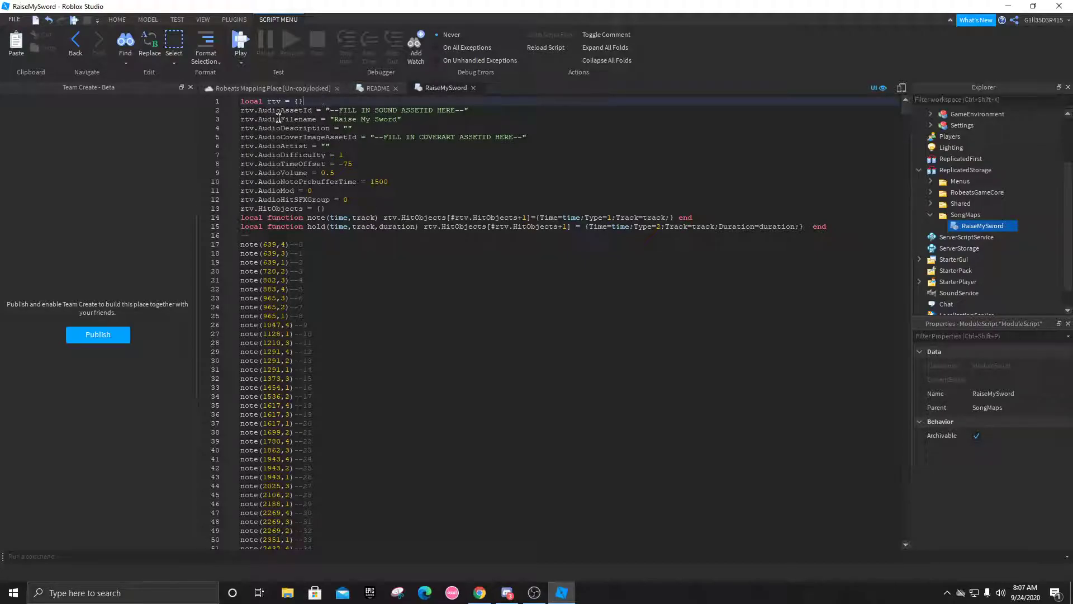
pyautogui.tripleClick(311, 112)
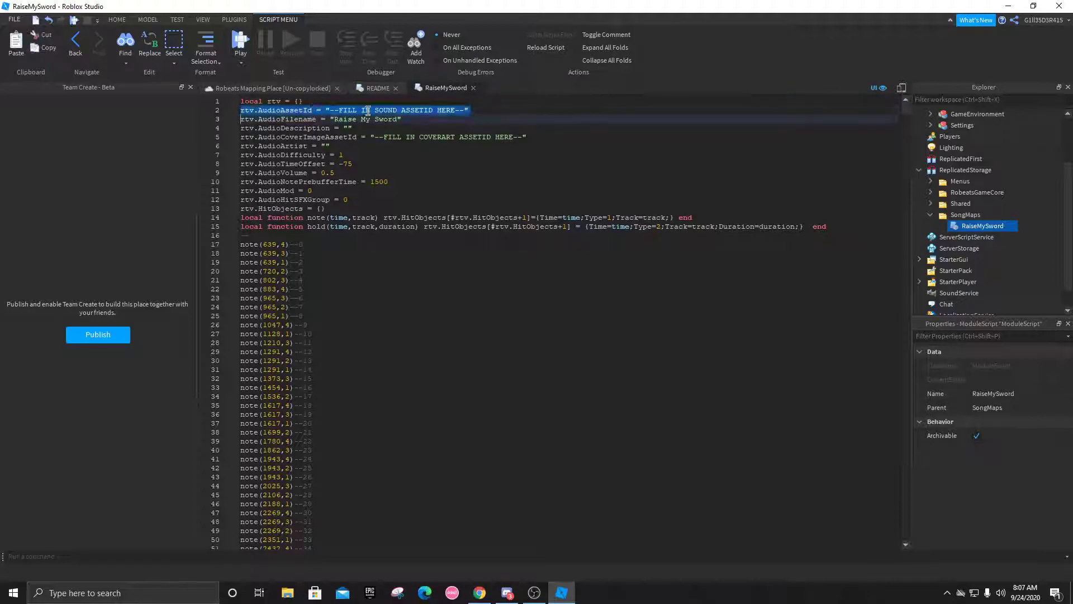
pyautogui.click(464, 110)
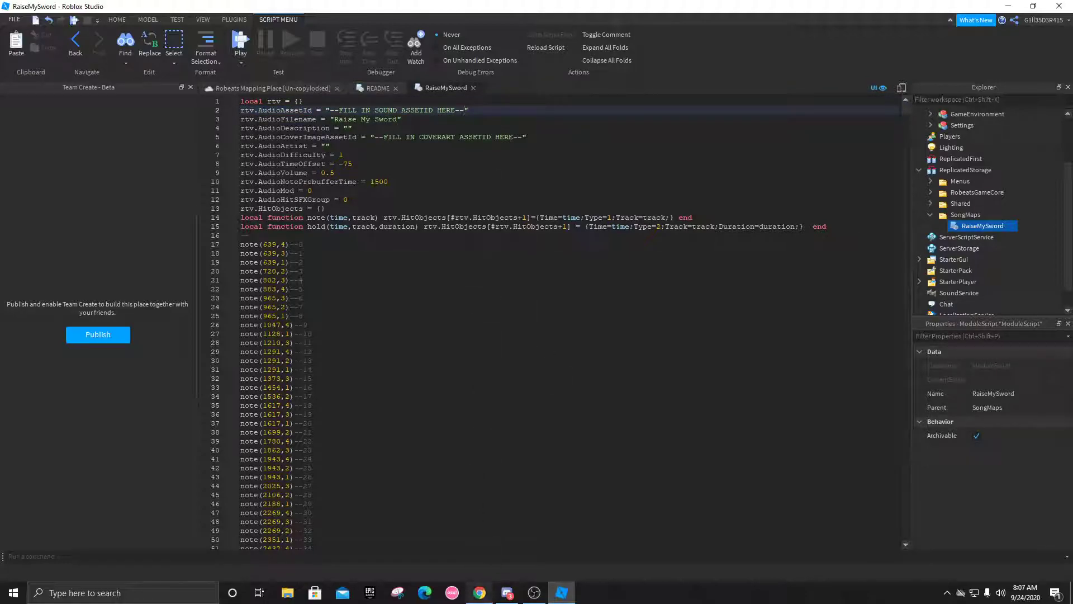
# Step: Search the Roblox library for 'Raise My Sword' and filter the results to Audio
pyautogui.click(480, 592)
pyautogui.click(72, 8)
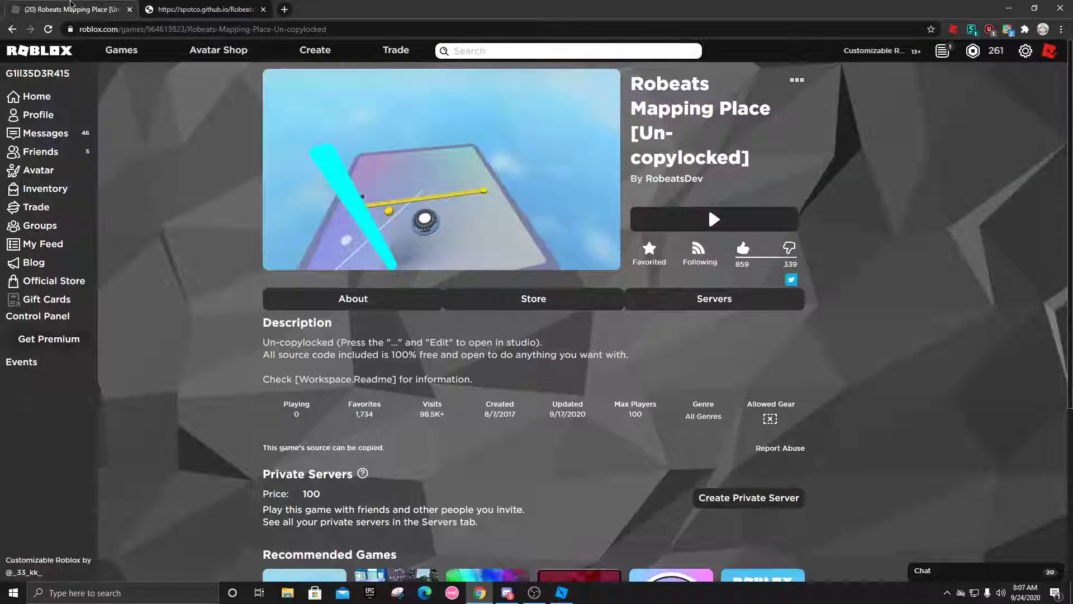
pyautogui.click(496, 45)
pyautogui.write('Raise My Sw')
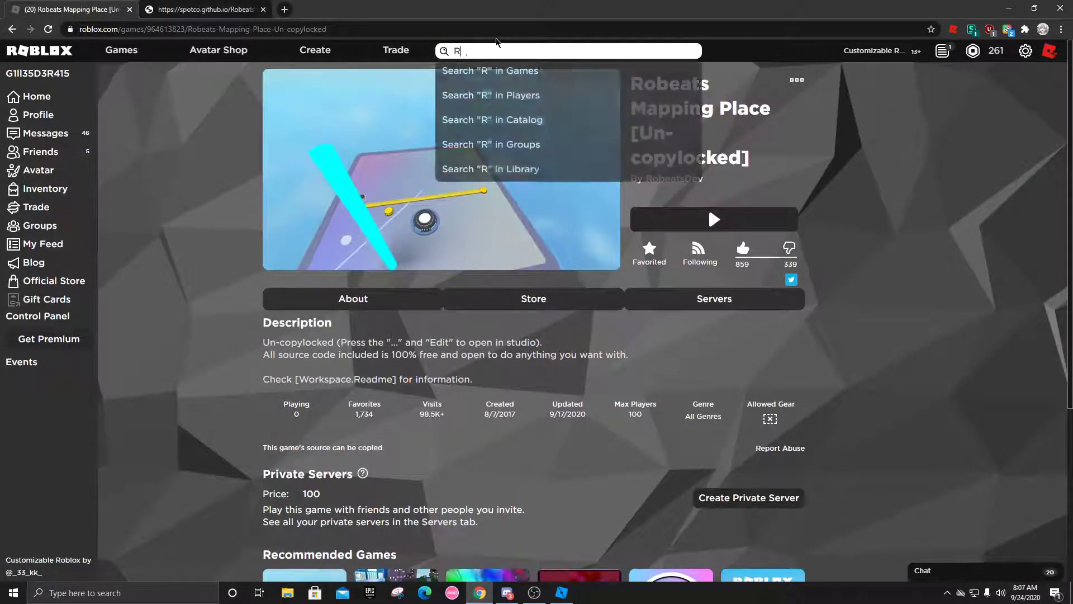
pyautogui.write('ord')
pyautogui.click(605, 179)
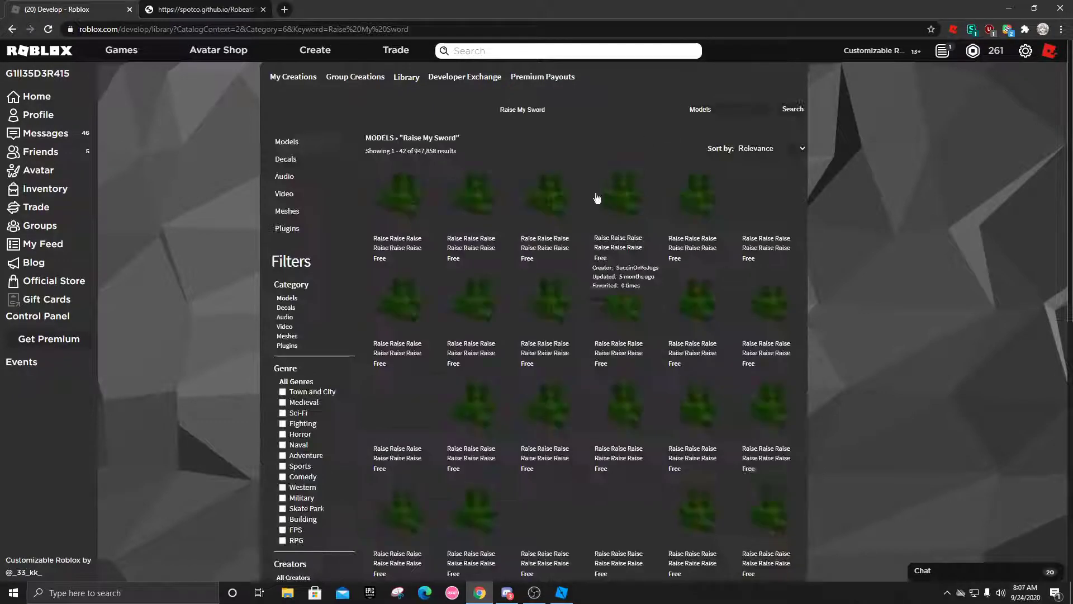
pyautogui.click(717, 112)
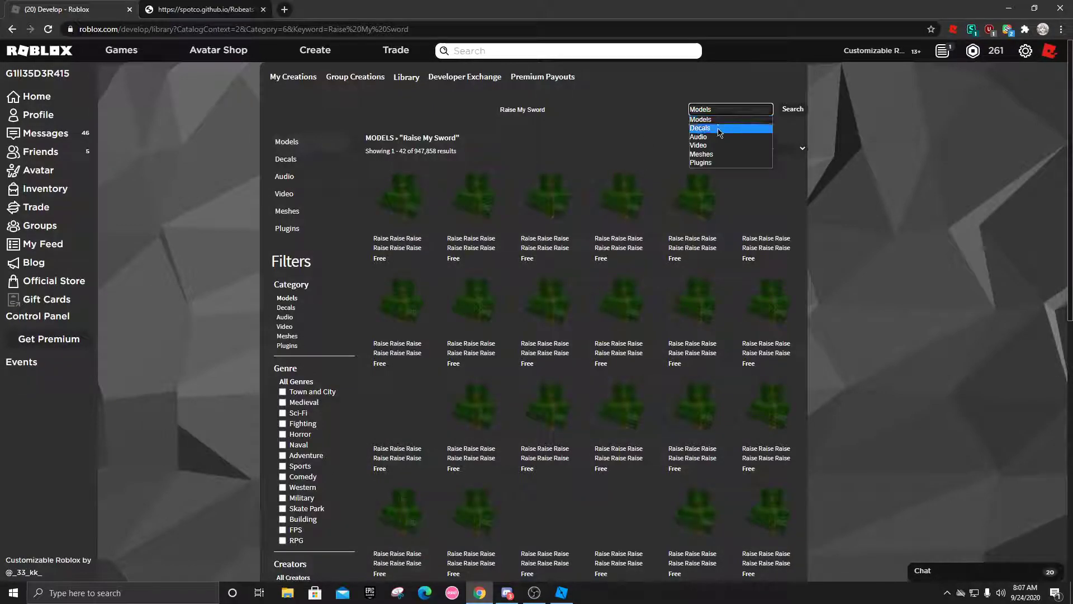
pyautogui.click(712, 140)
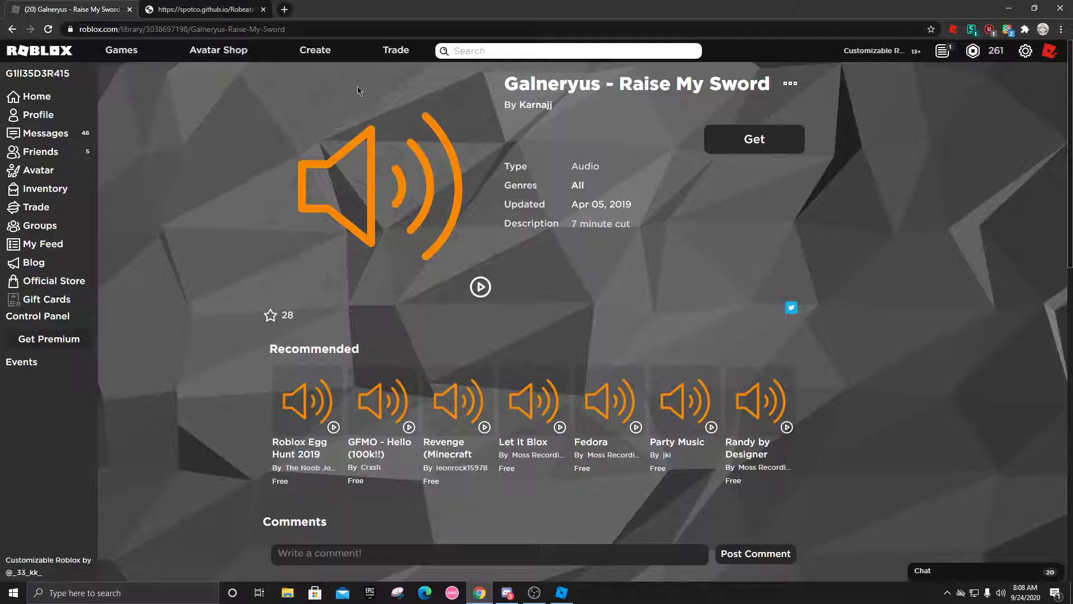
pyautogui.click(171, 30)
pyautogui.click(178, 31)
pyautogui.doubleClick(223, 33)
pyautogui.hotkey('ctrl', 'c')
pyautogui.click(565, 596)
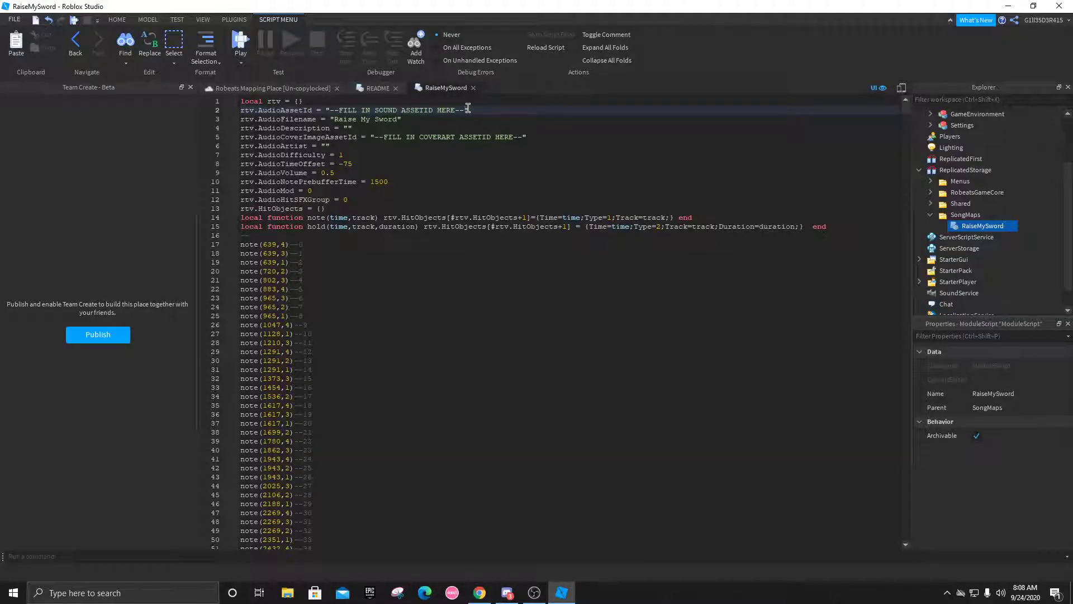
pyautogui.press('BackSpace')
pyautogui.press('BackSpace')
pyautogui.press('BackSpace')
pyautogui.press('BackSpace')
pyautogui.press('BackSpace')
pyautogui.press('BackSpace')
pyautogui.press('BackSpace')
pyautogui.press('BackSpace')
pyautogui.press('BackSpace')
pyautogui.press('BackSpace')
pyautogui.press('BackSpace')
pyautogui.press('BackSpace')
pyautogui.press('BackSpace')
pyautogui.press('BackSpace')
pyautogui.press('BackSpace')
pyautogui.press('BackSpace')
pyautogui.press('BackSpace')
pyautogui.press('BackSpace')
pyautogui.press('BackSpace')
pyautogui.press('BackSpace')
pyautogui.press('BackSpace')
pyautogui.press('BackSpace')
pyautogui.press('BackSpace')
pyautogui.press('BackSpace')
pyautogui.press('BackSpace')
pyautogui.press('BackSpace')
pyautogui.hotkey('ctrl', 'v')
pyautogui.click(347, 128)
pyautogui.write('fjhipejfewijf')
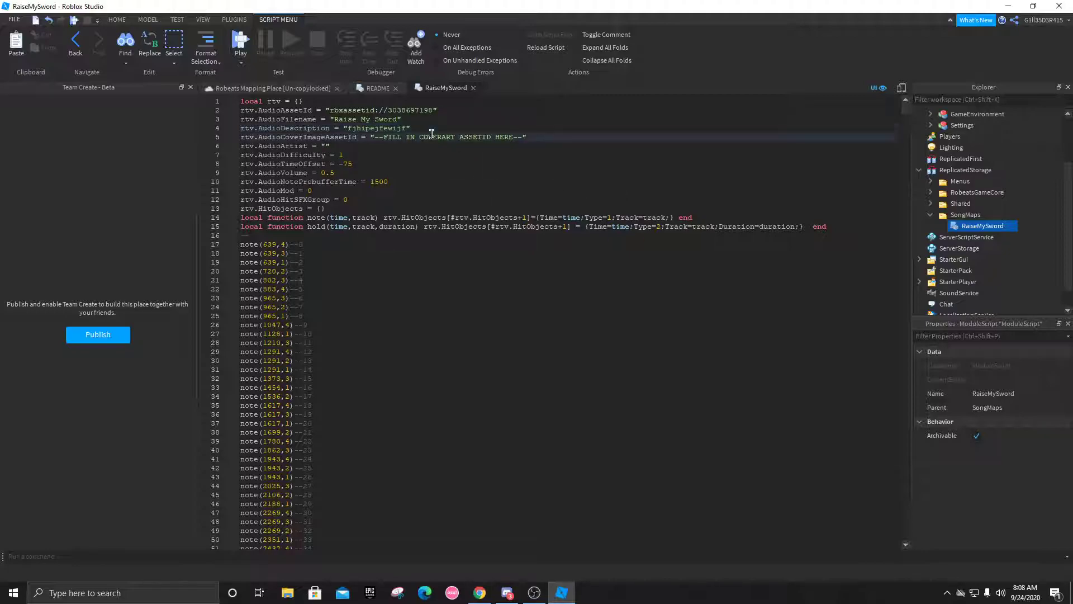
pyautogui.tripleClick(478, 137)
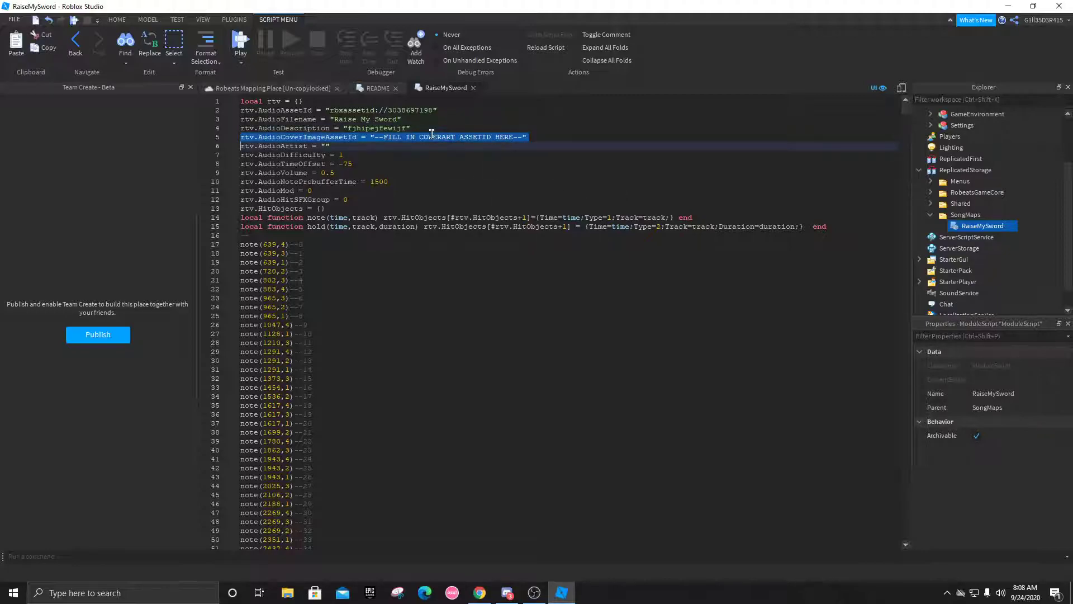
# Step: Set AudioArtist to Galneryus, copied from the audio page title
pyautogui.click(327, 147)
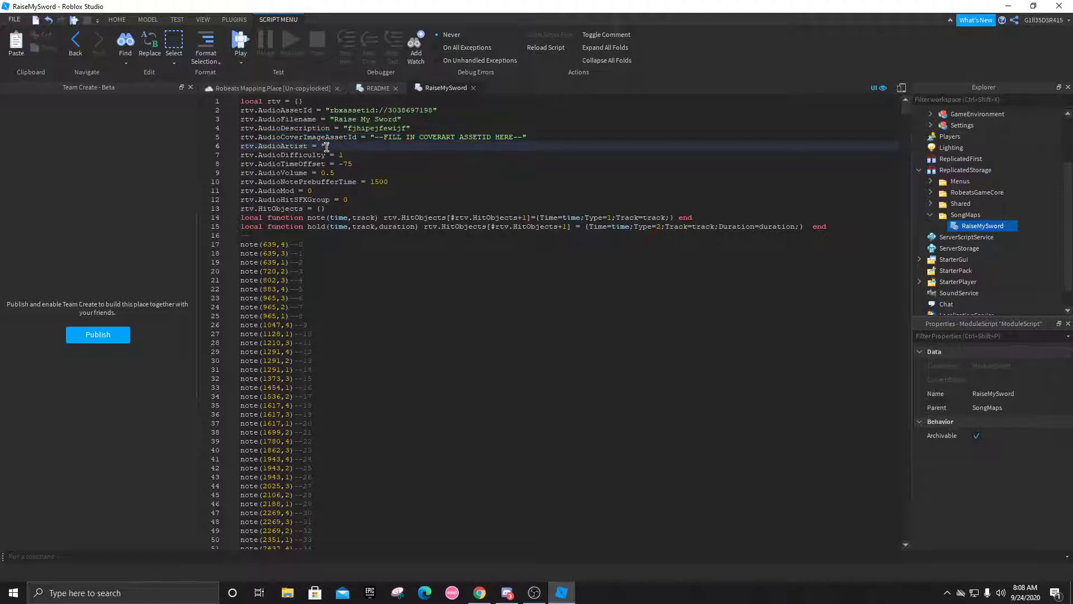
pyautogui.click(480, 592)
pyautogui.doubleClick(568, 81)
pyautogui.hotkey('ctrl', 'c')
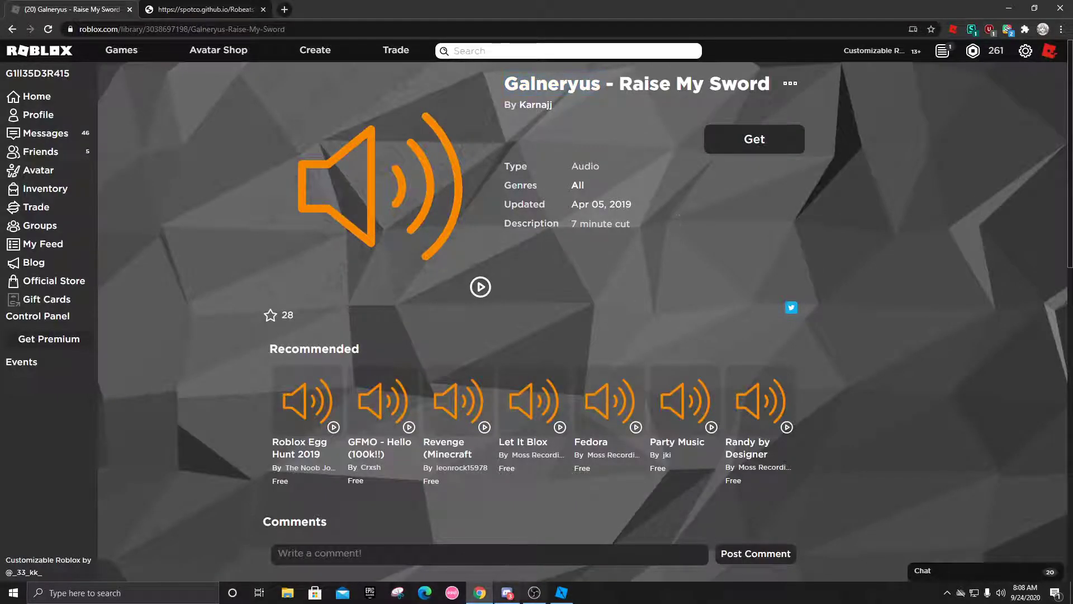
pyautogui.click(562, 593)
pyautogui.hotkey('ctrl', 'v')
# Step: Replace the AudioNotePrebufferTime value 1500, leaving the time offset unchanged
pyautogui.click(390, 153)
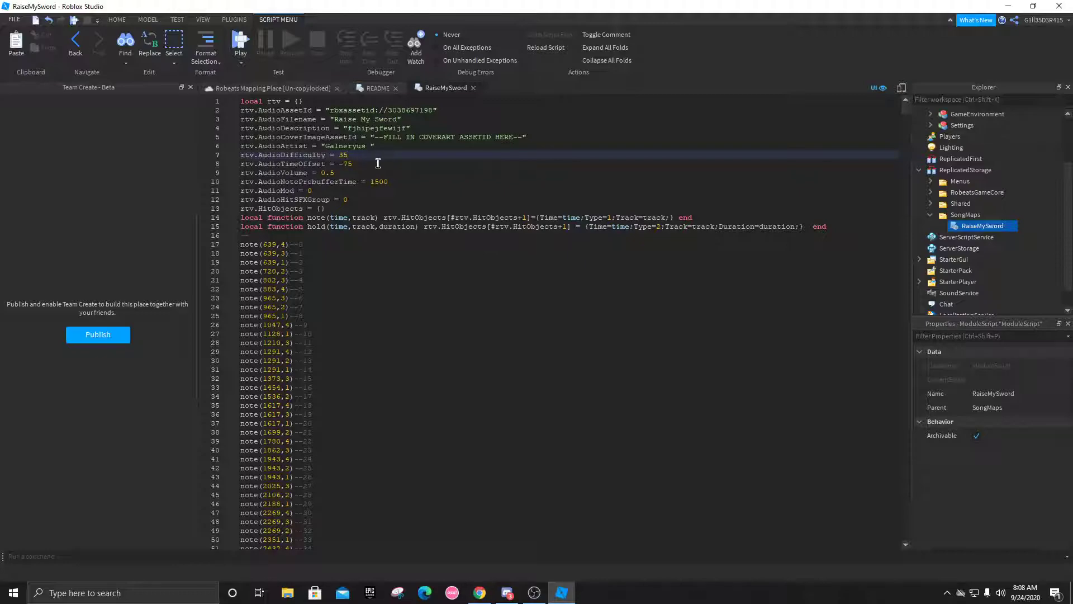
pyautogui.tripleClick(367, 164)
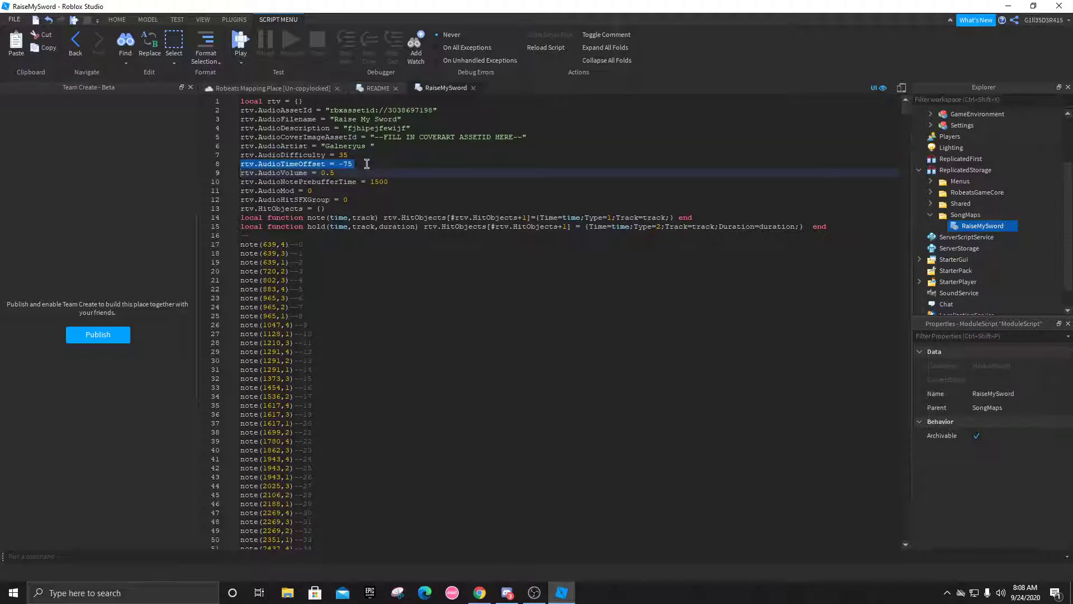
pyautogui.click(366, 163)
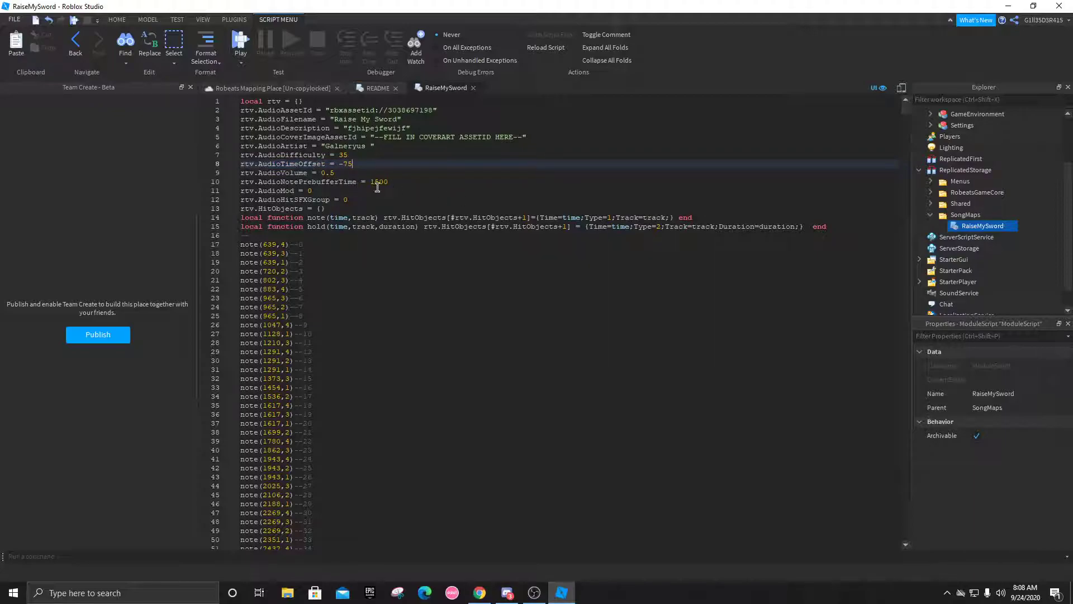
pyautogui.tripleClick(321, 182)
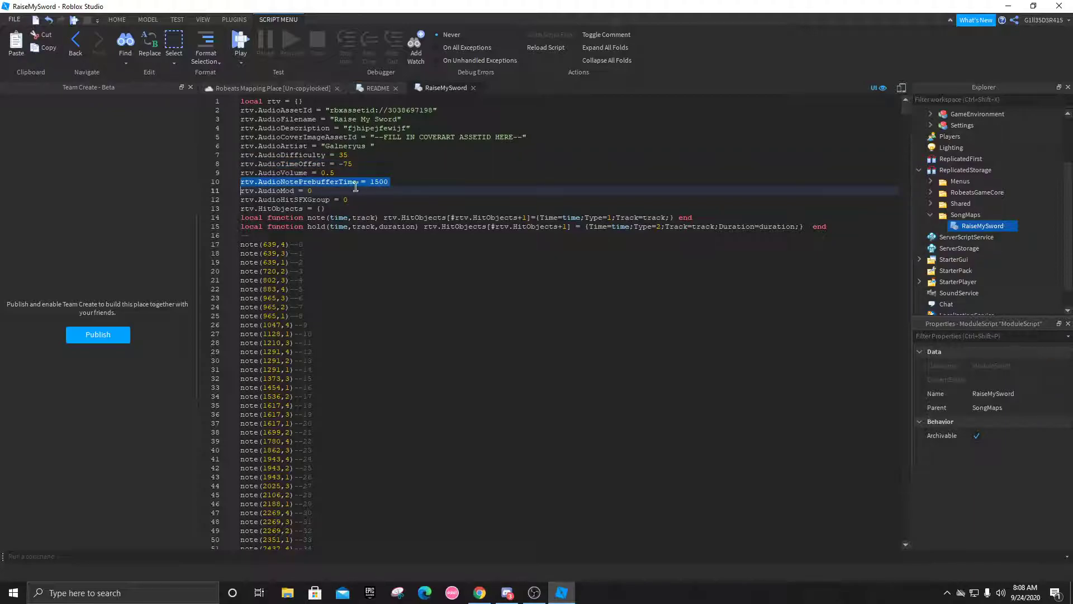
pyautogui.doubleClick(379, 183)
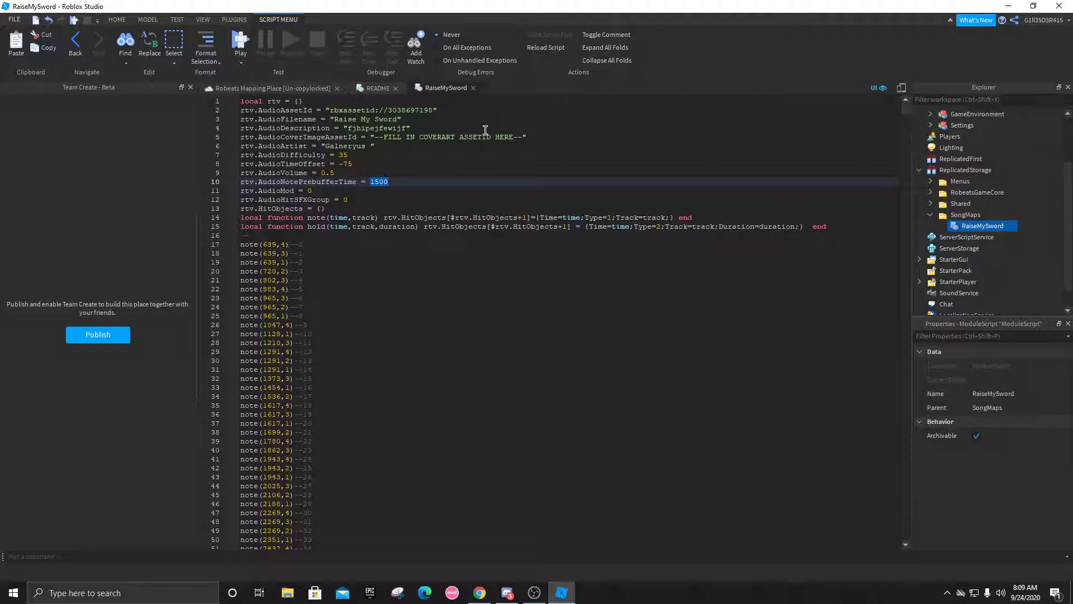
pyautogui.write('80')
# Step: Review the AudioHitSFXGroup and AudioMod lines of the RaiseMySword script
pyautogui.doubleClick(323, 199)
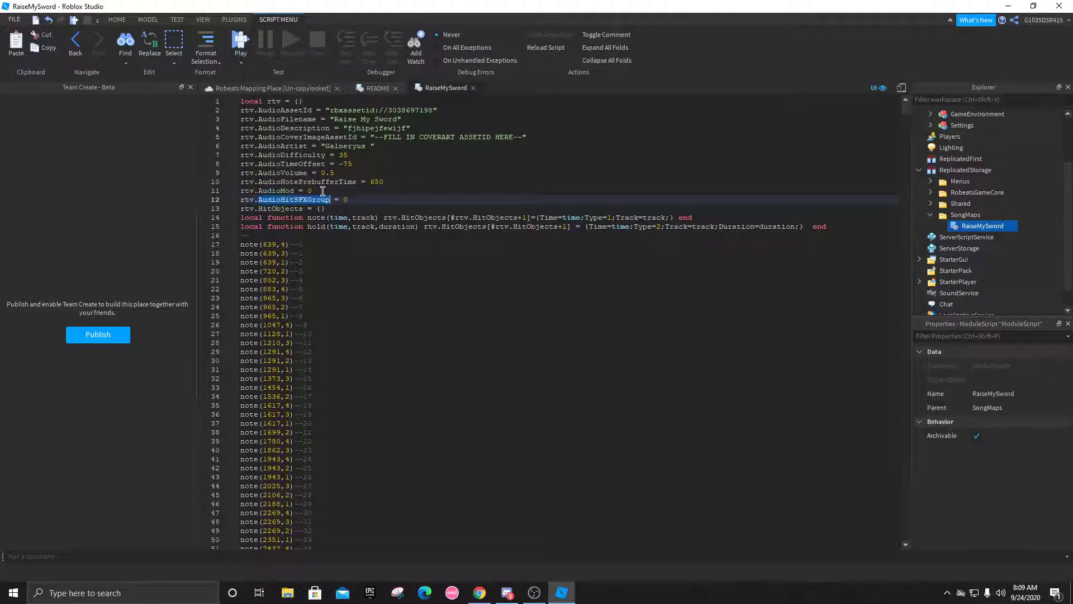
pyautogui.tripleClick(322, 190)
pyautogui.click(322, 190)
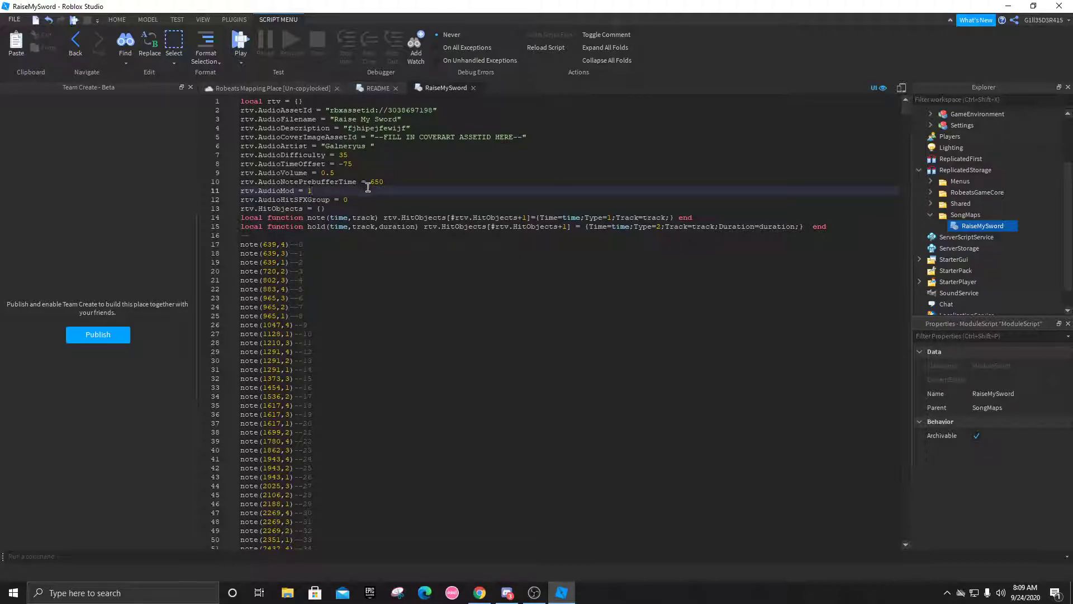
pyautogui.scroll(2, 1006, 180)
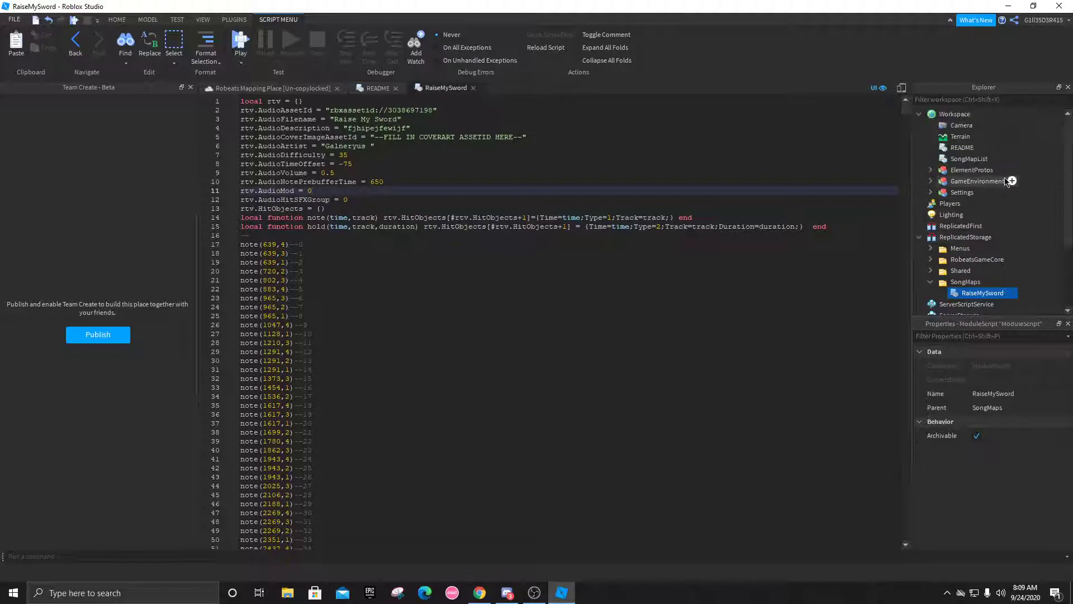
# Step: In SongMapList, delete the MondayNightMonstersHard and MondayNightMonstersNormal entries
pyautogui.doubleClick(965, 161)
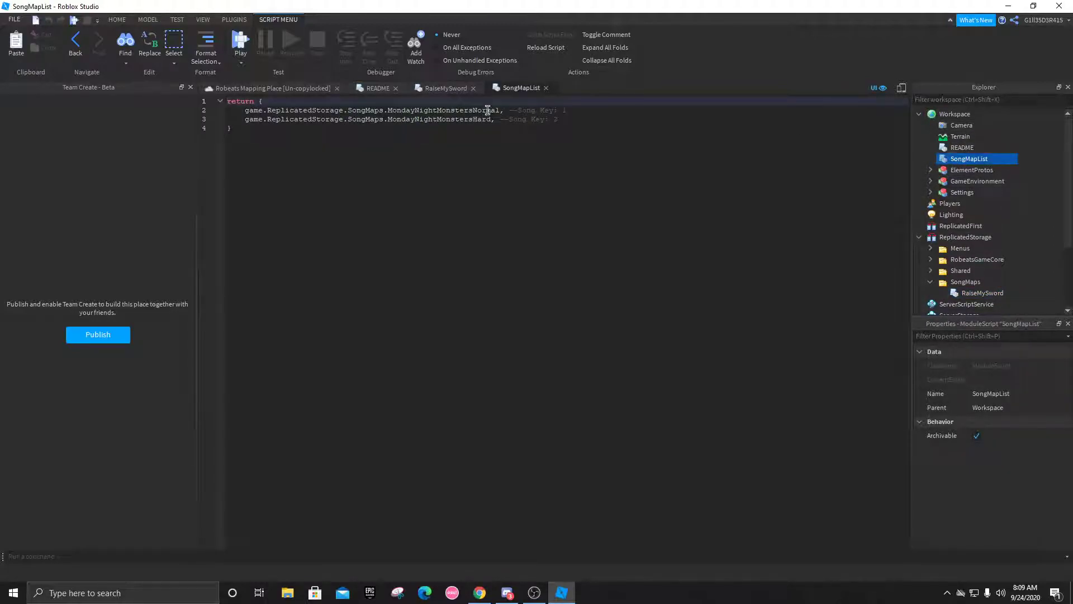
pyautogui.tripleClick(584, 119)
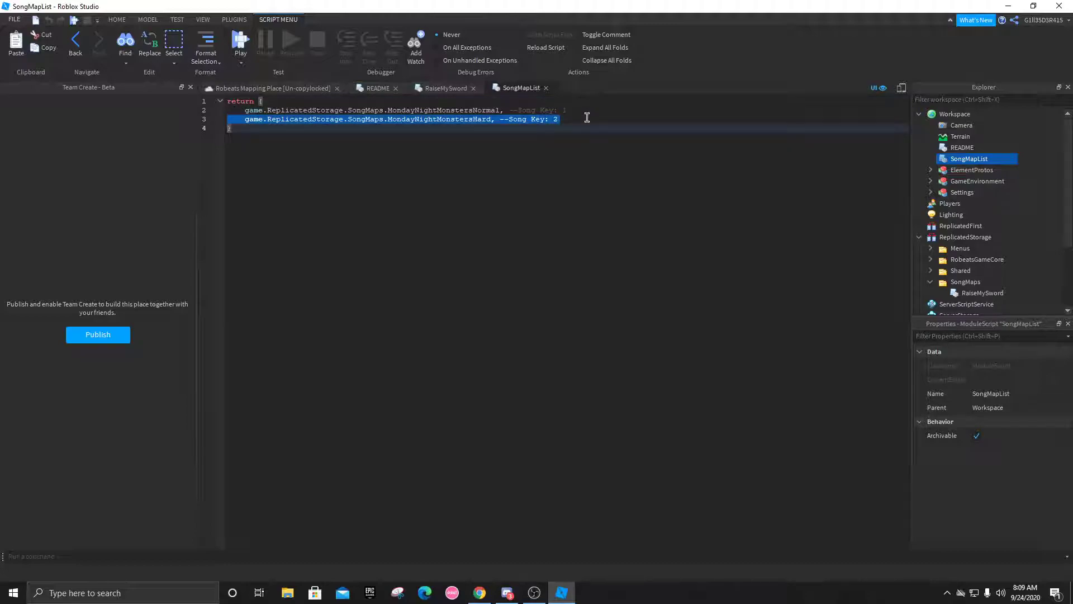
pyautogui.press('BackSpace')
pyautogui.tripleClick(570, 105)
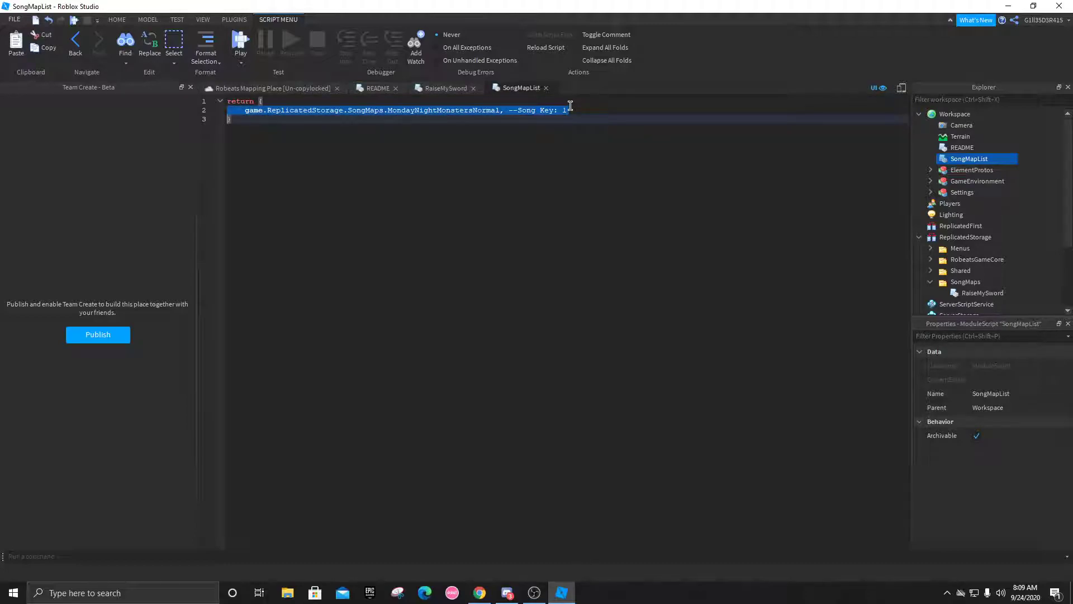
pyautogui.press('BackSpace')
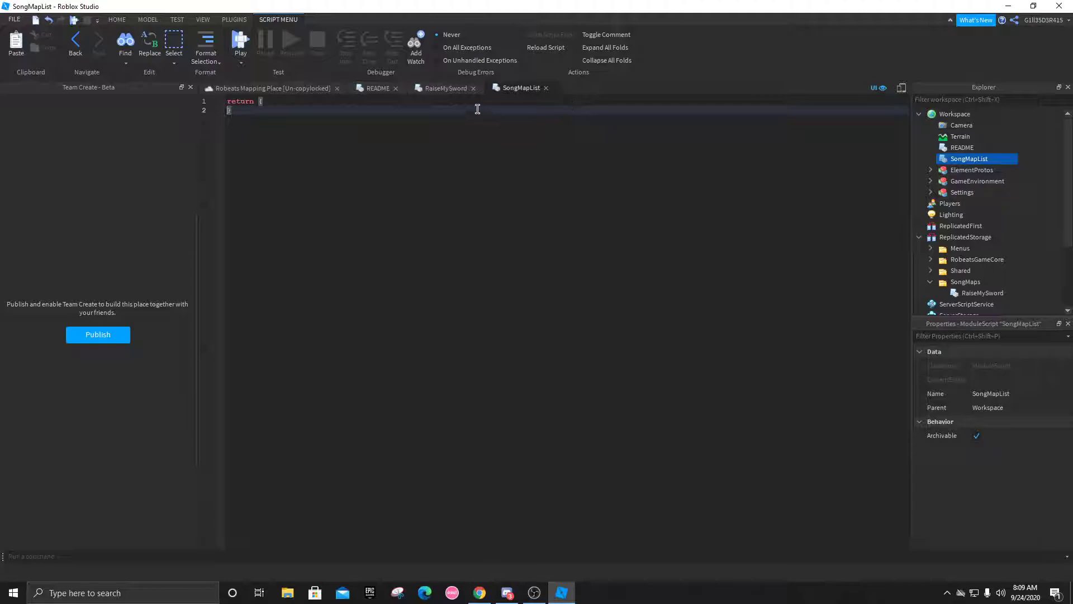
# Step: Add game.ReplicatedStorage.SongMaps.RaiseMySword as the only entry in the return table
pyautogui.click(459, 104)
pyautogui.press('Return')
pyautogui.write('game.R')
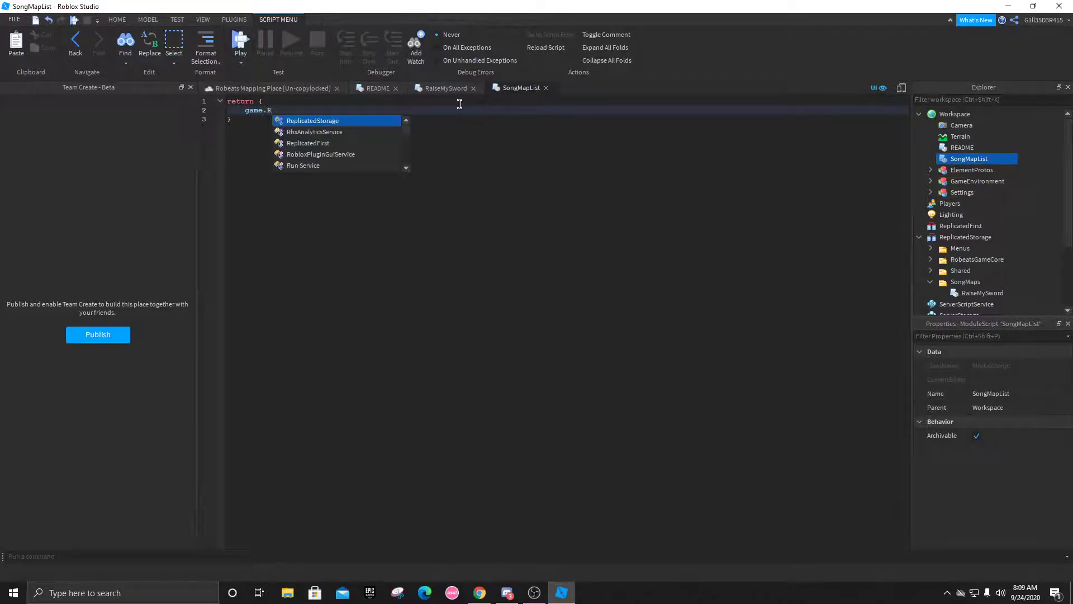
pyautogui.write('eplicatedStorage.SongMaps')
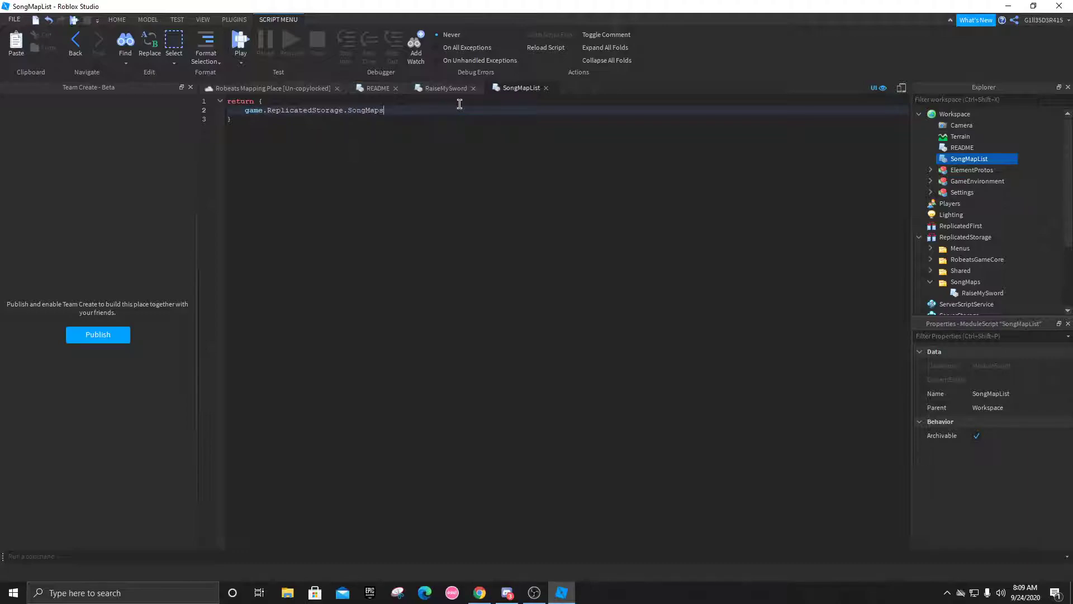
pyautogui.write('.RaiseMySword')
pyautogui.write(',')
pyautogui.press('Return')
pyautogui.write('game.ReplicatedStorage.SongMaps')
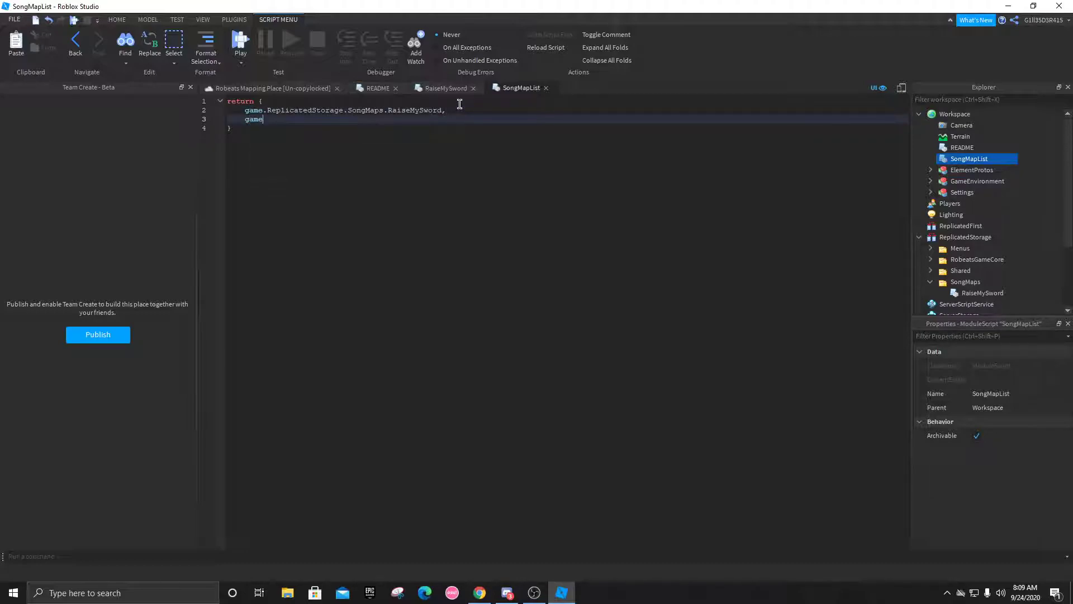
pyautogui.write('.GalaxyColl')
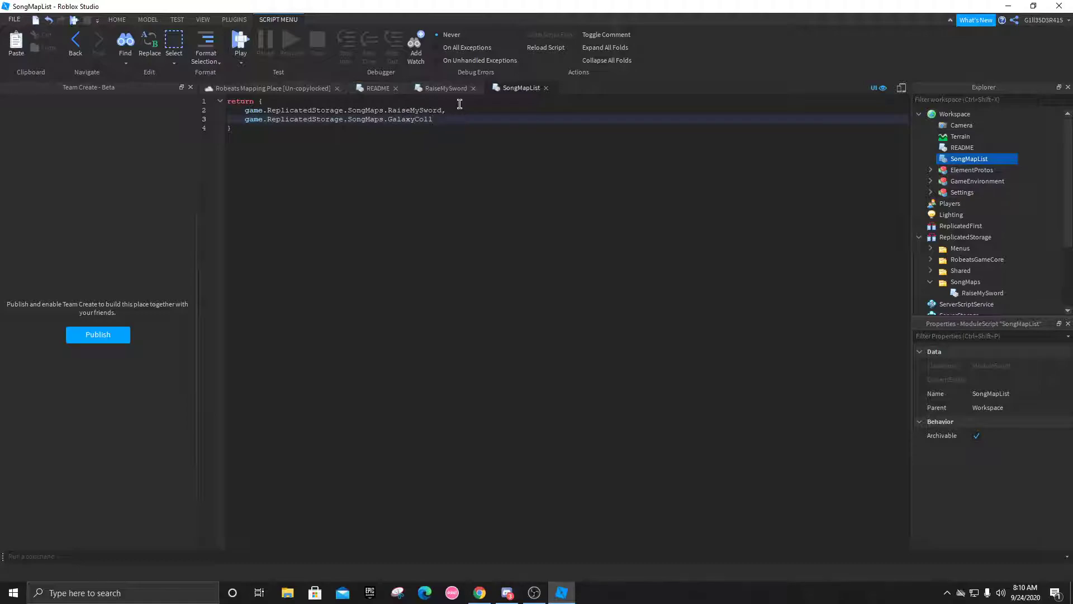
pyautogui.hotkey('ctrl', 'BackSpace')
pyautogui.hotkey('ctrl', 'BackSpace')
pyautogui.hotkey('ctrl', 'BackSpace')
pyautogui.hotkey('ctrl', 'BackSpace')
pyautogui.hotkey('ctrl', 'BackSpace')
pyautogui.hotkey('ctrl', 'BackSpace')
pyautogui.hotkey('ctrl', 'BackSpace')
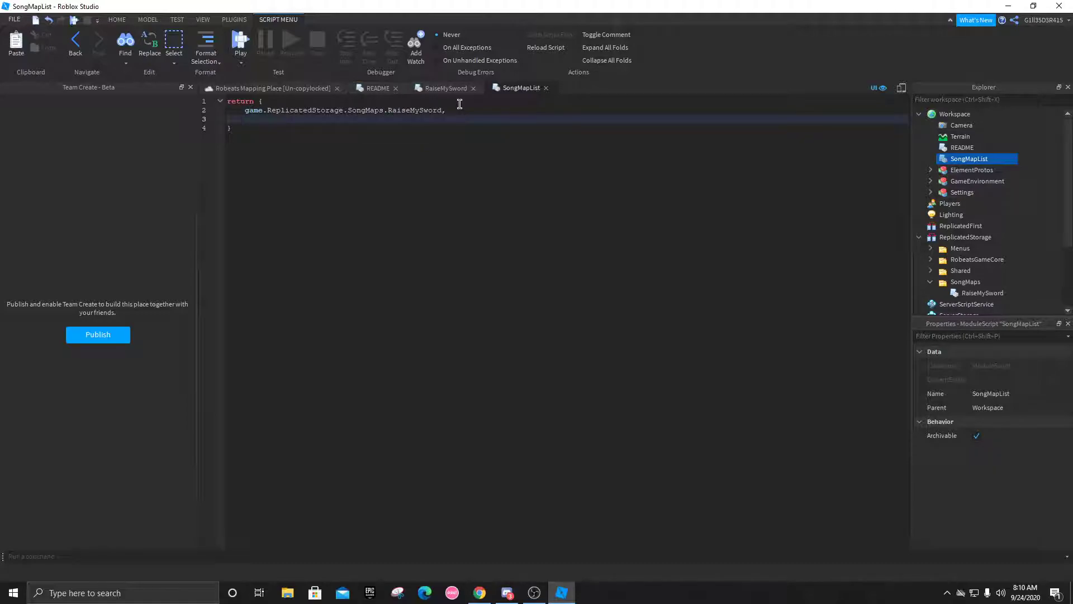
pyautogui.press('BackSpace')
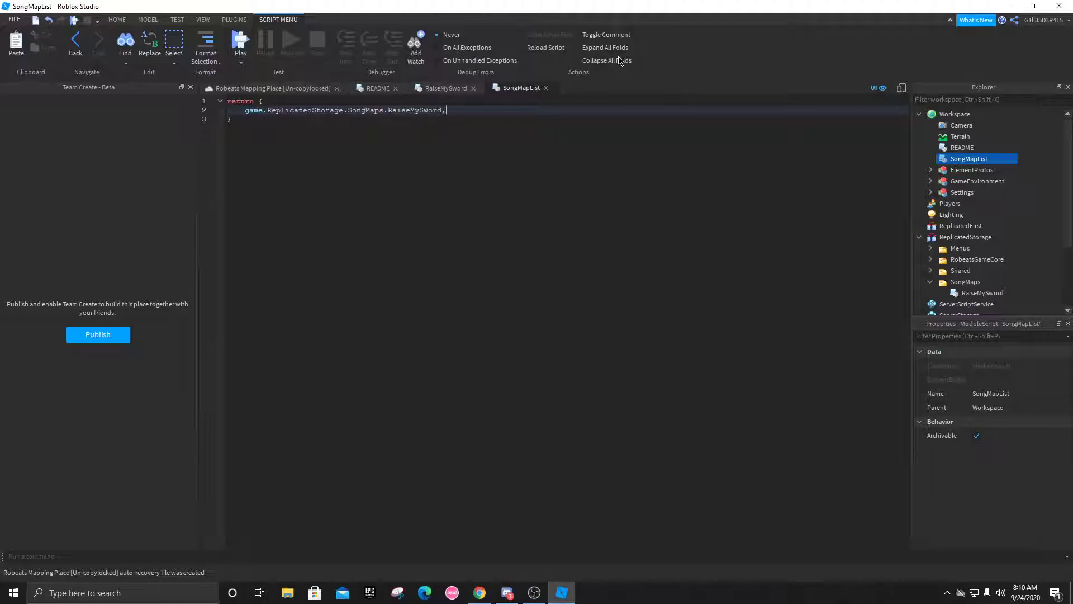
# Step: After reviewing the README, enter the creator's name as the CreatorName value under Workspace > Settings
pyautogui.click(441, 89)
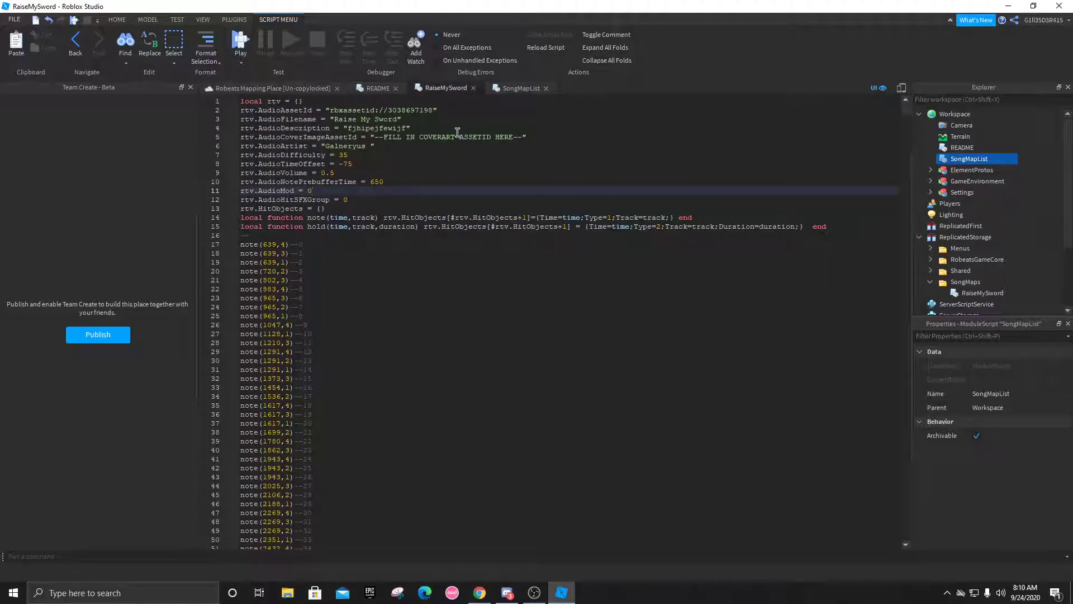
pyautogui.click(388, 90)
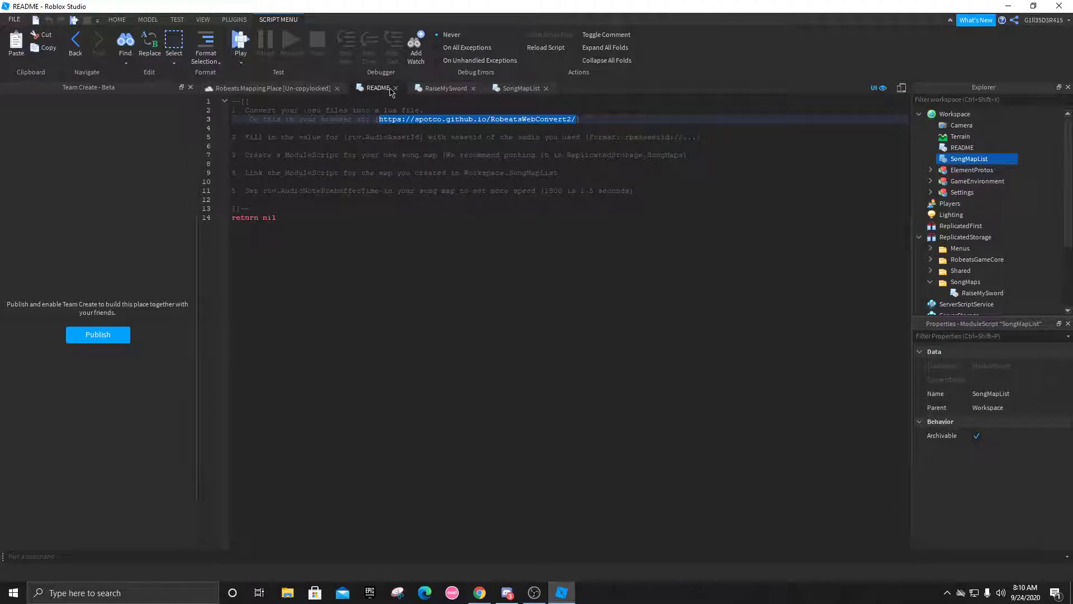
pyautogui.click(395, 88)
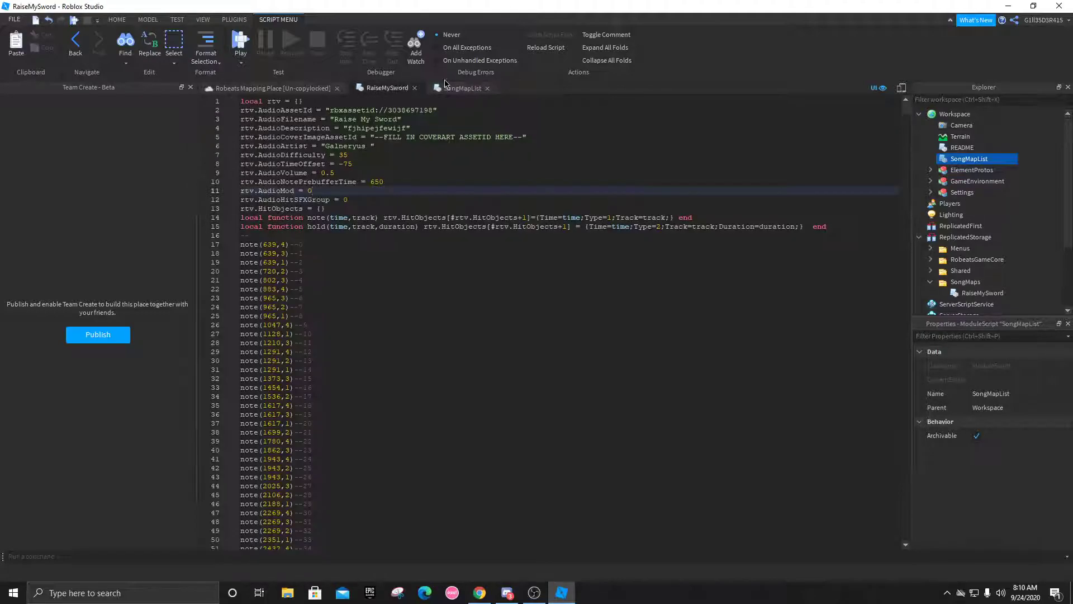
pyautogui.click(938, 193)
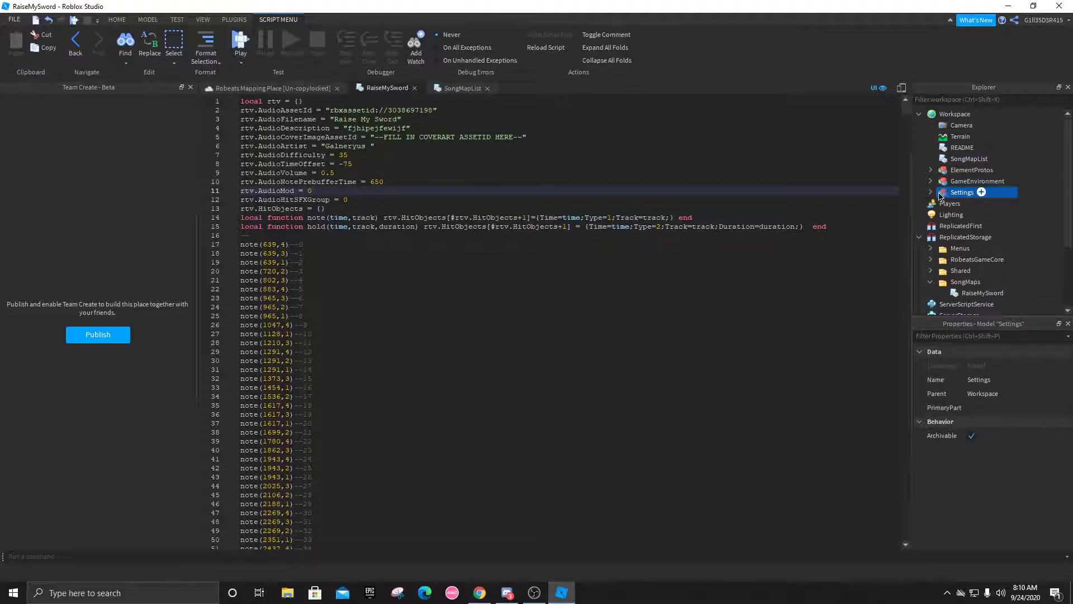
pyautogui.click(931, 192)
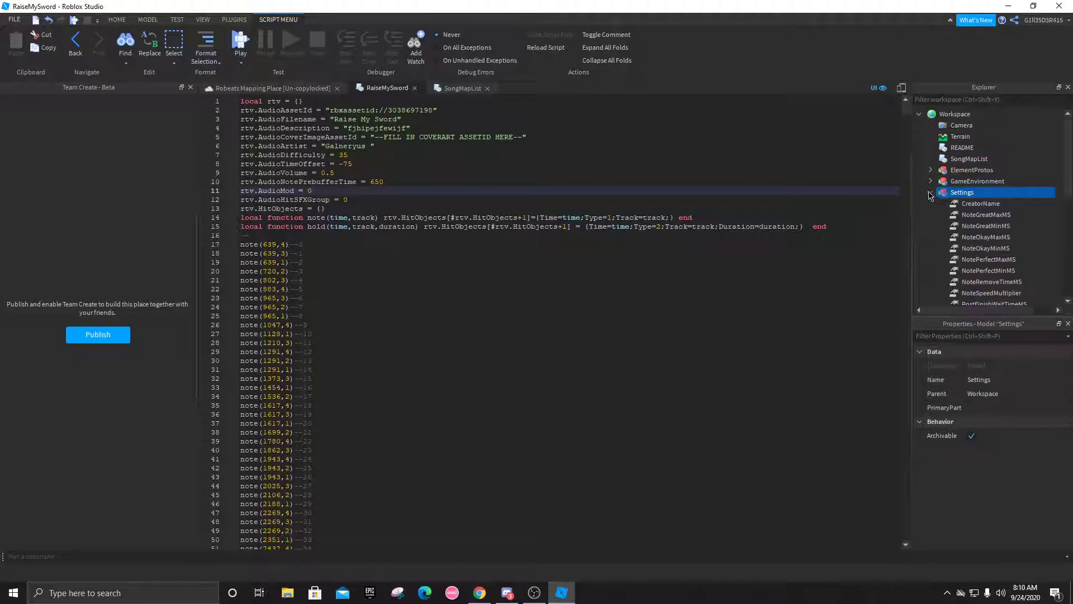
pyautogui.click(973, 204)
pyautogui.click(993, 408)
pyautogui.write('Fatality')
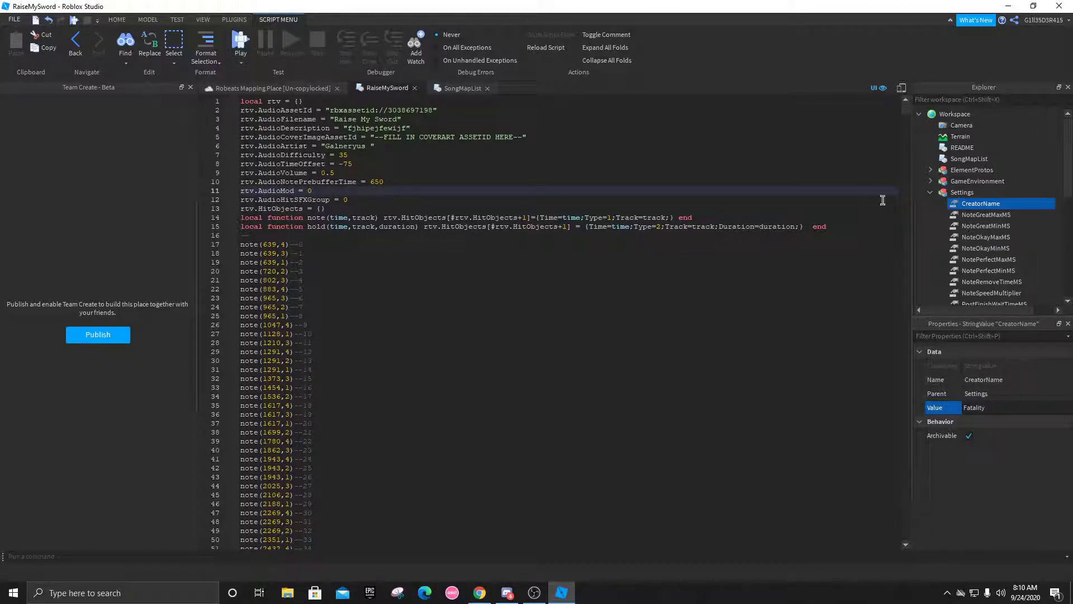
# Step: Check the SupporterGamepassID setting, then collapse Settings, SongMaps and ReplicatedStorage and return to the 3-D view
pyautogui.scroll(-3, 983, 204)
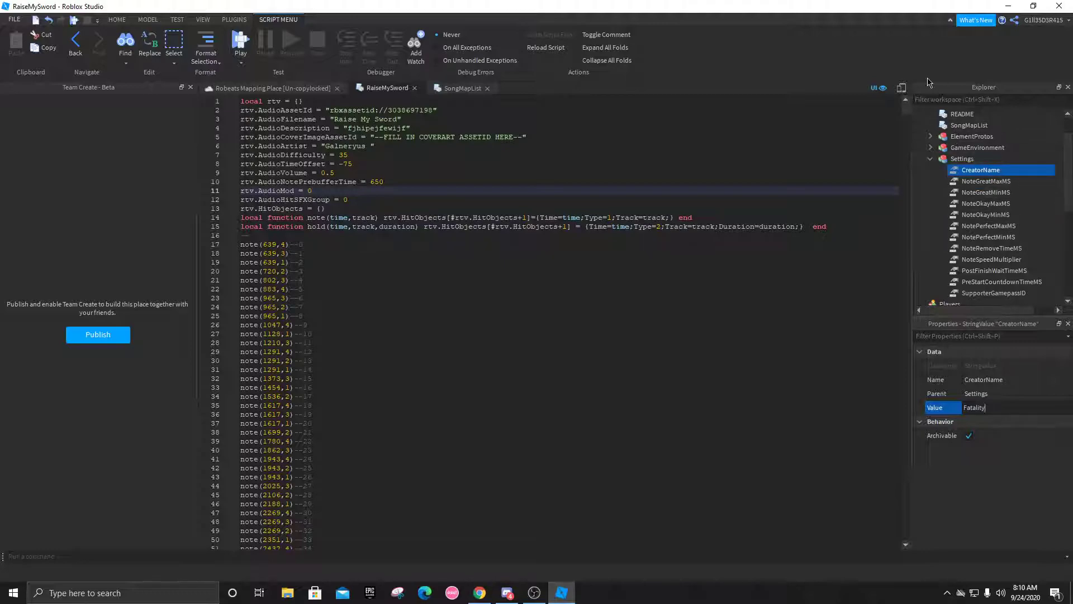
pyautogui.click(1008, 295)
pyautogui.scroll(-2, 1001, 280)
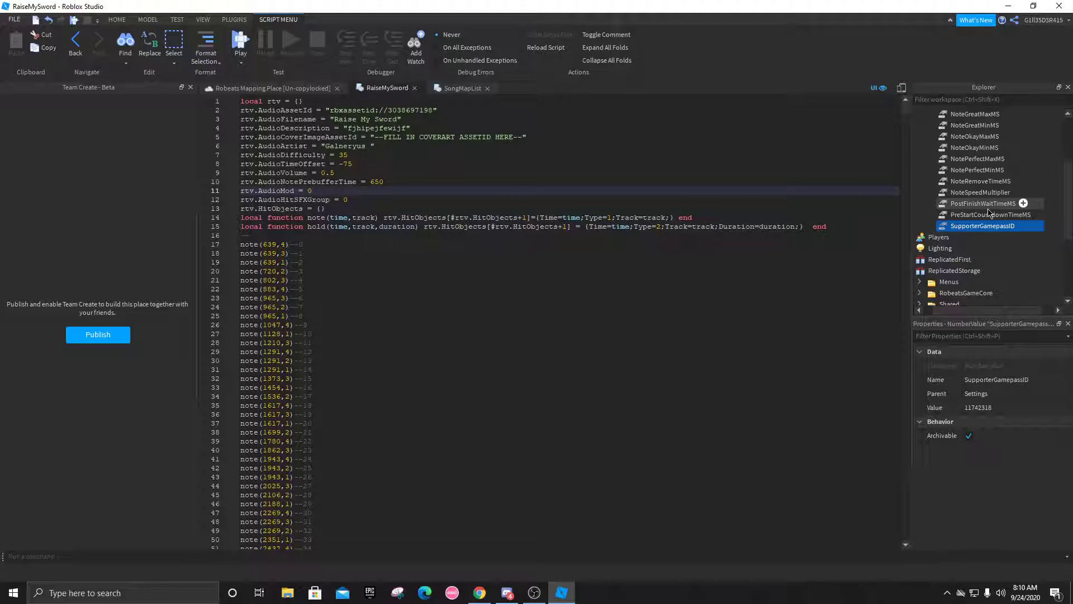
pyautogui.scroll(1, 984, 207)
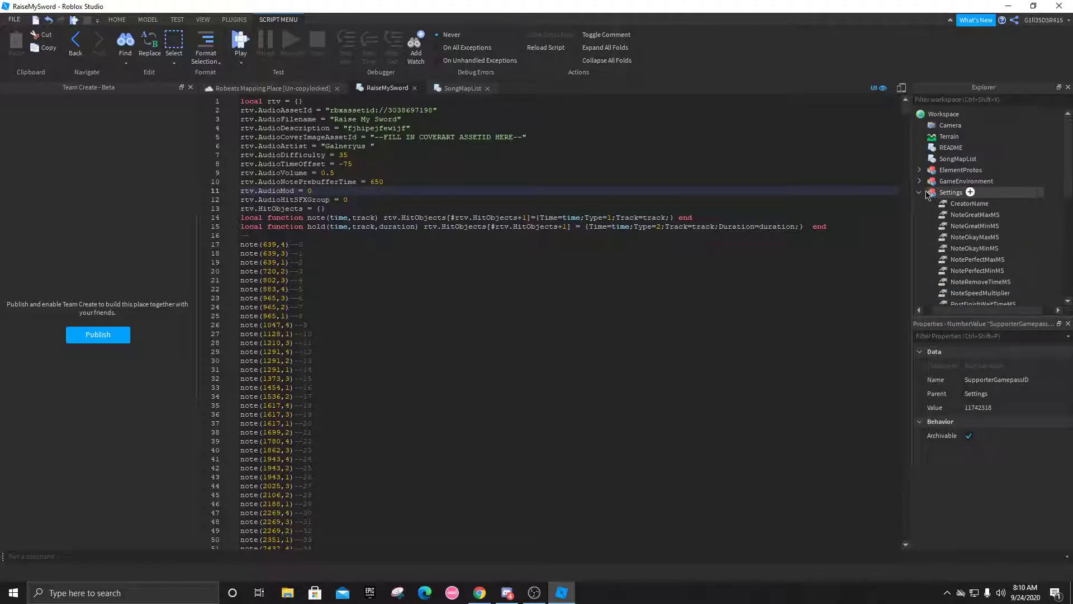
pyautogui.click(922, 188)
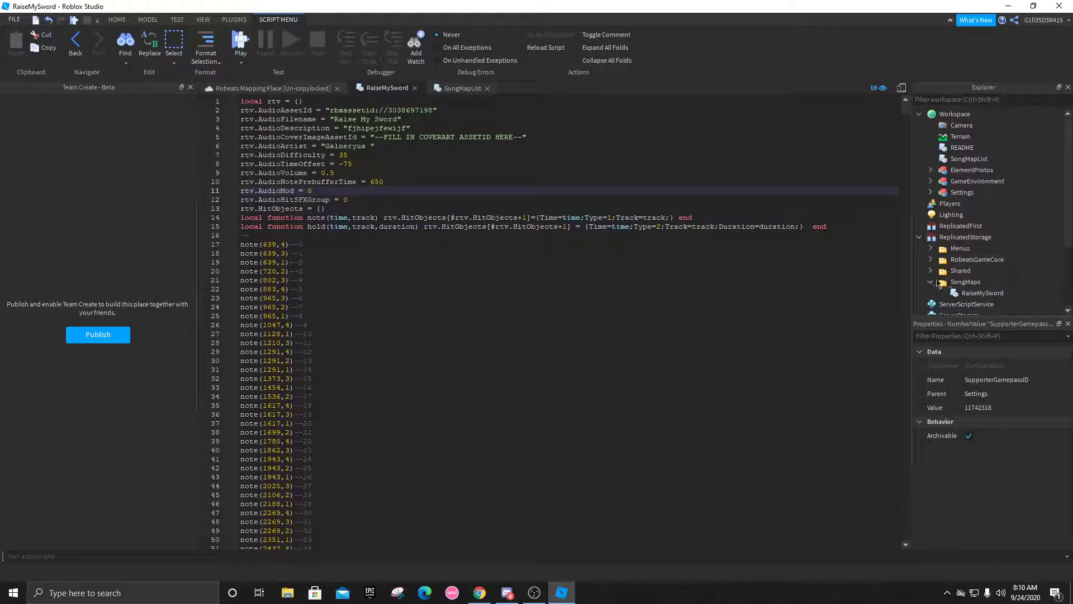
pyautogui.scroll(-1, 1012, 260)
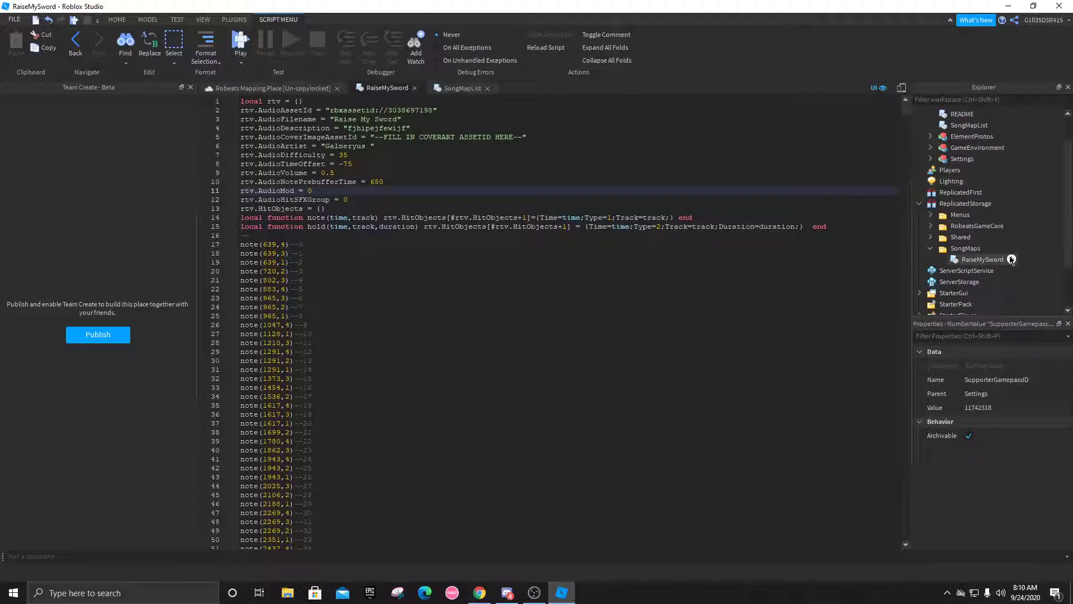
pyautogui.click(931, 249)
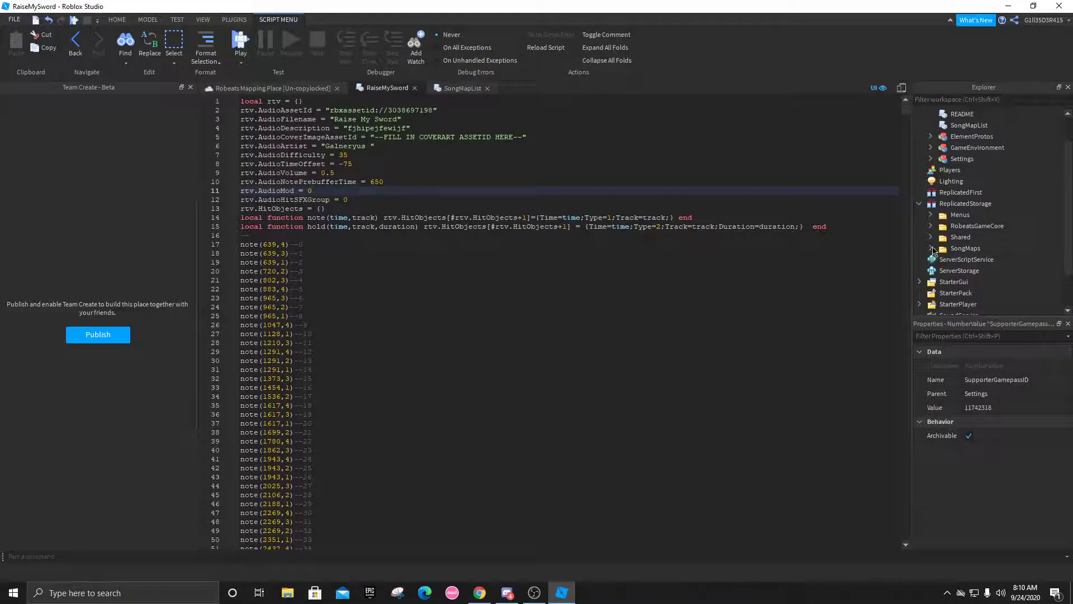
pyautogui.click(916, 207)
pyautogui.scroll(1, 939, 201)
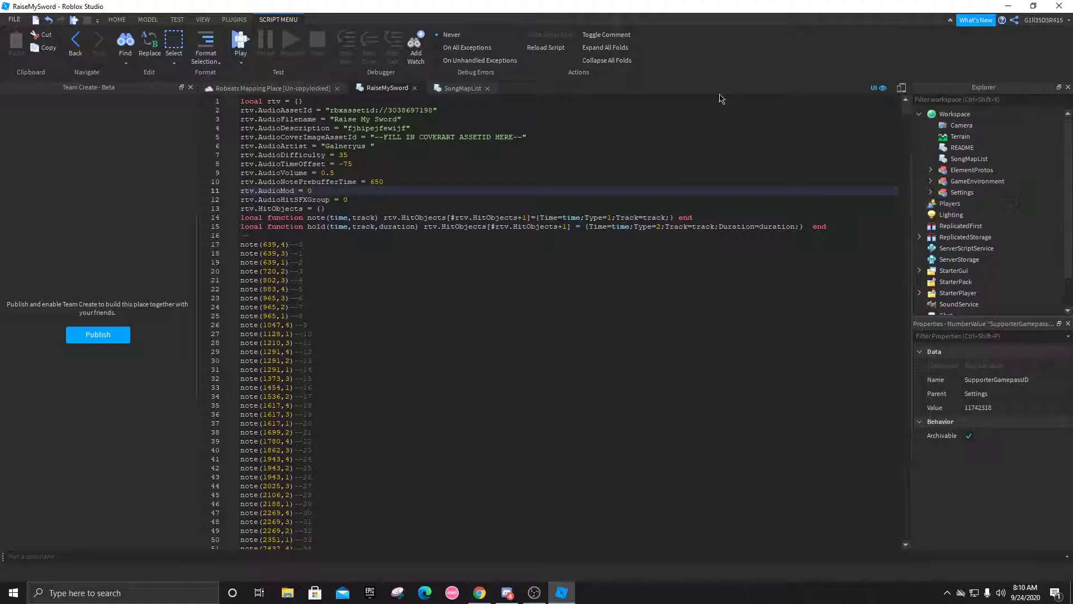
pyautogui.click(298, 88)
# Step: Playtest the place, check the F9 Developer Console, then play Raise My Sword briefly and exit
pyautogui.click(463, 39)
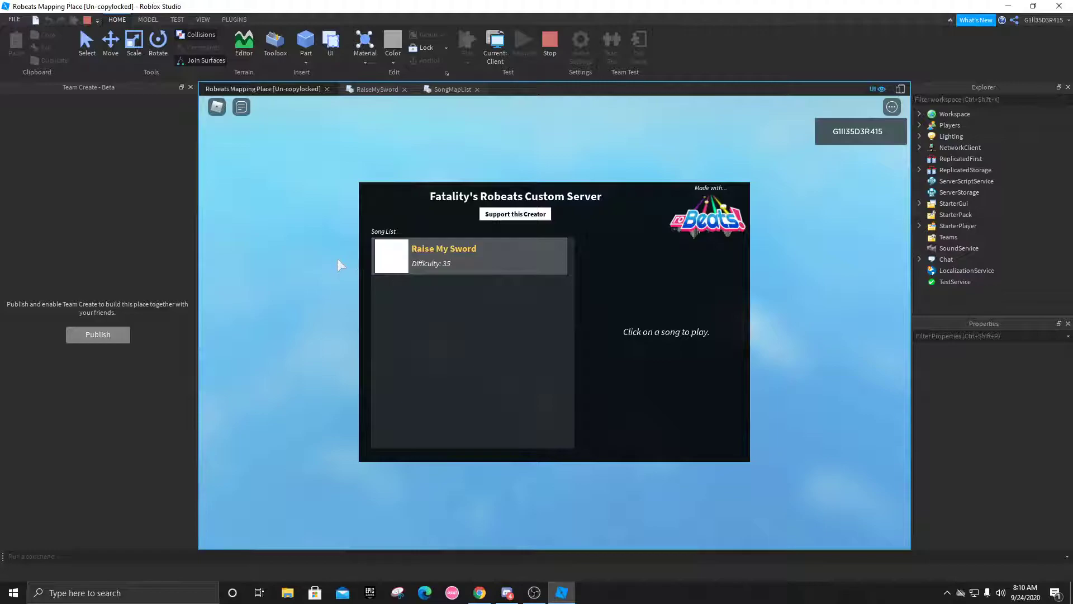
pyautogui.press('F9')
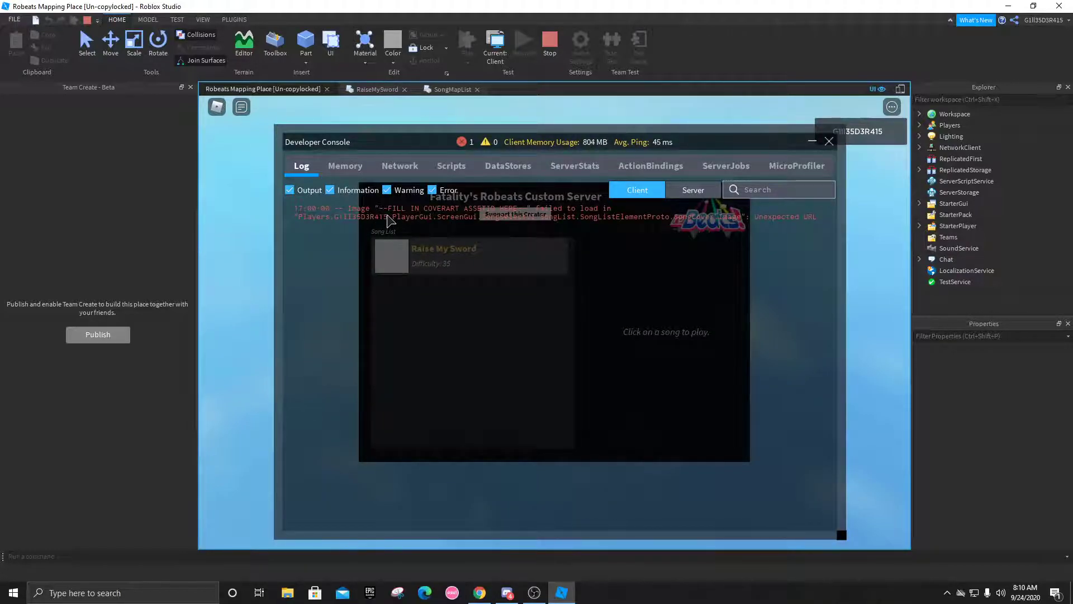
pyautogui.press('F9')
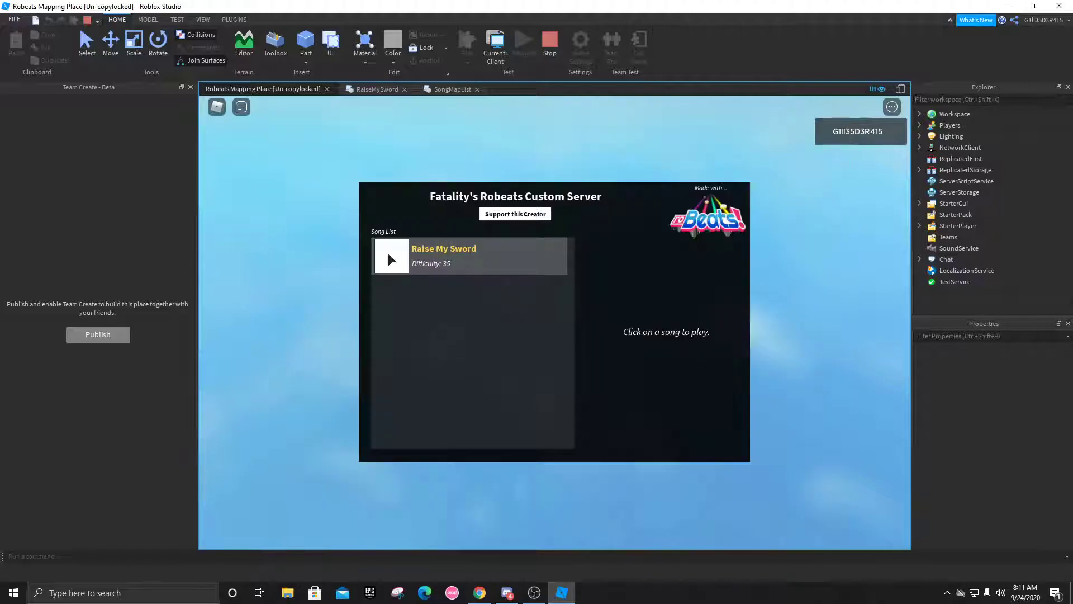
pyautogui.click(415, 257)
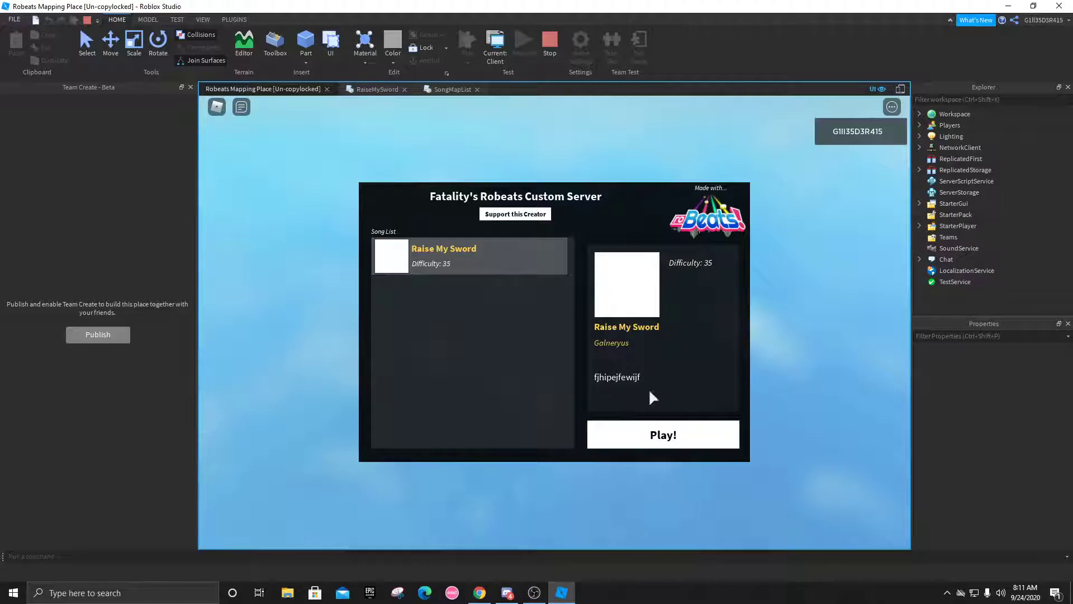
pyautogui.click(661, 454)
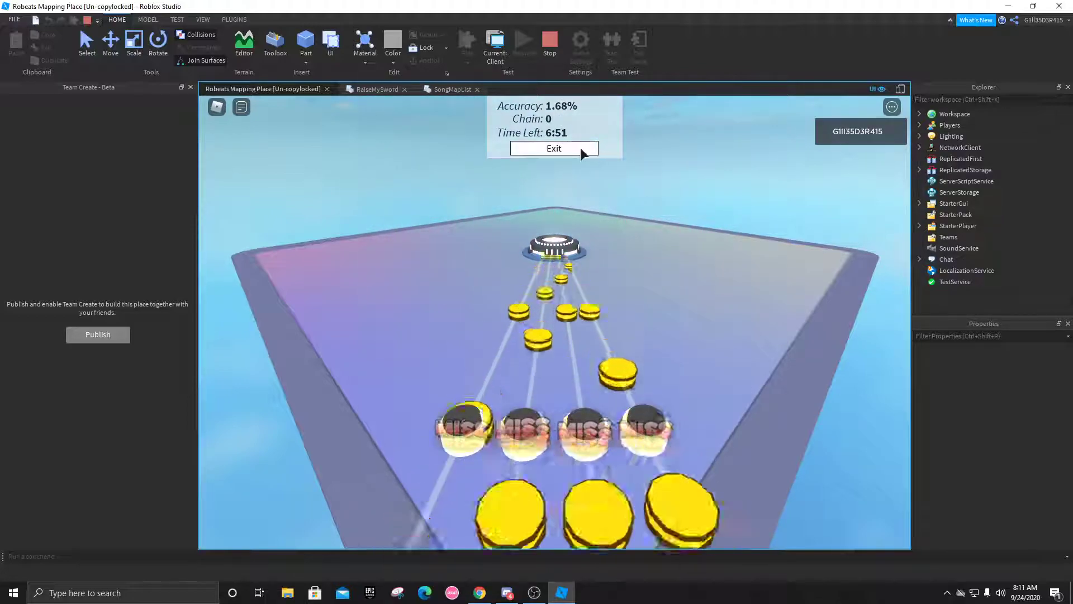
pyautogui.click(581, 148)
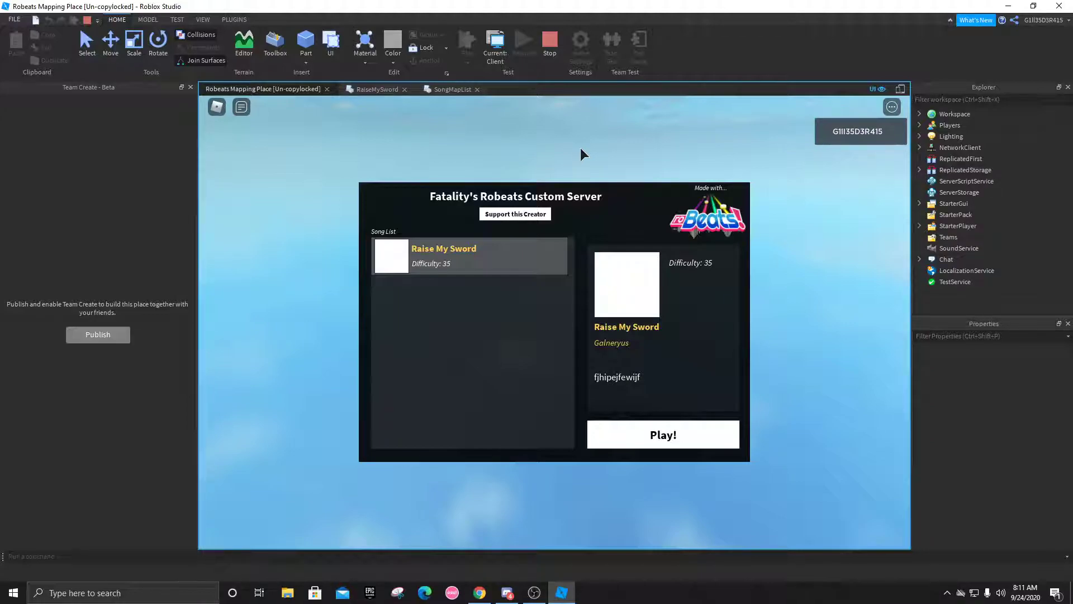
# Step: Stop the playtest and select the -75 AudioTimeOffset value on line 8 of RaiseMySword
pyautogui.click(450, 89)
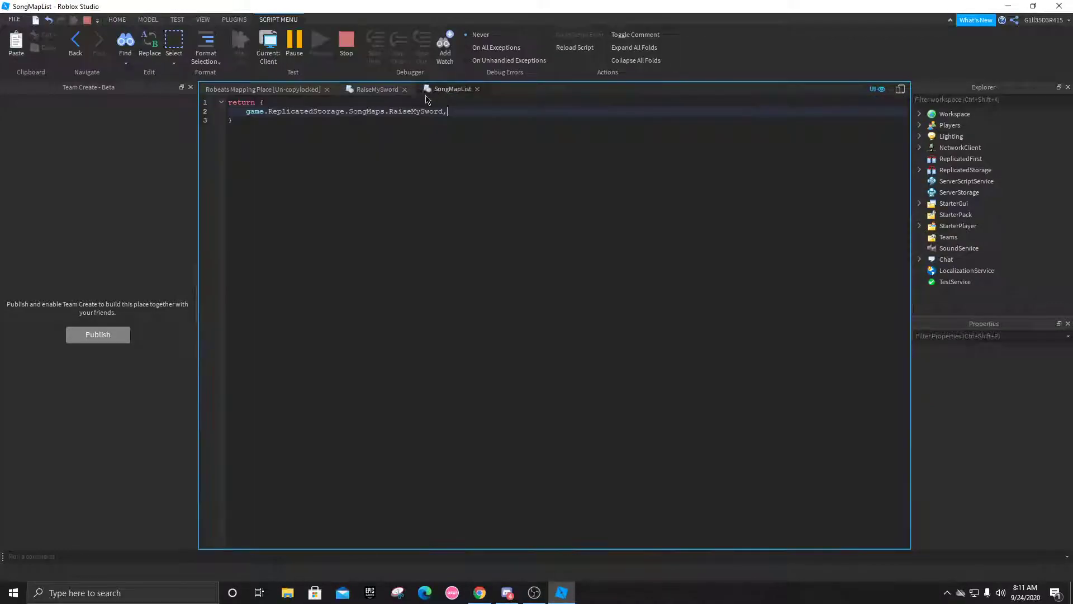
pyautogui.click(347, 40)
pyautogui.click(384, 89)
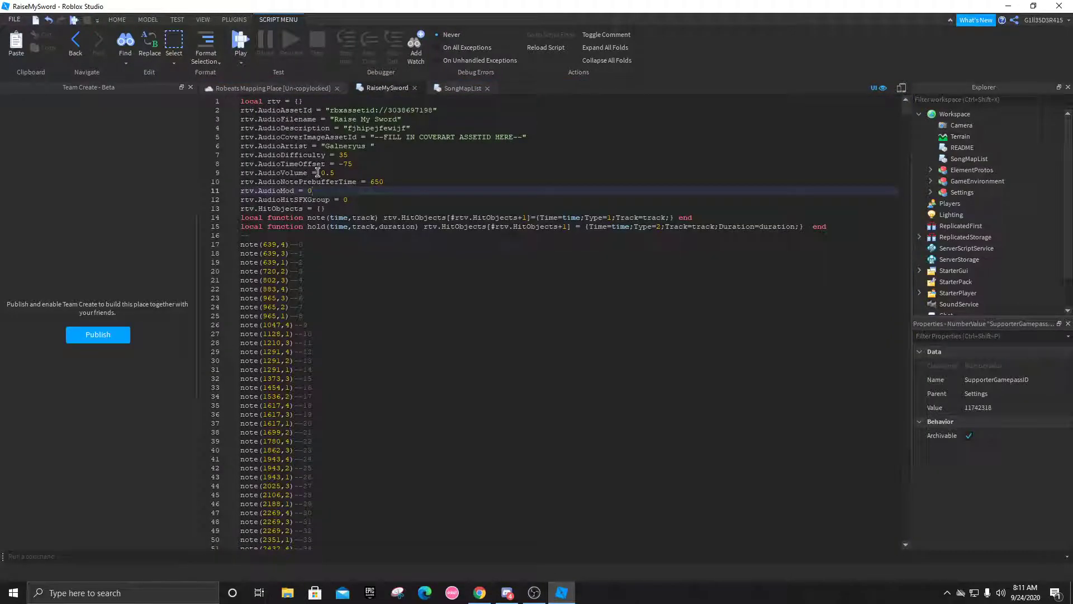
pyautogui.click(366, 163)
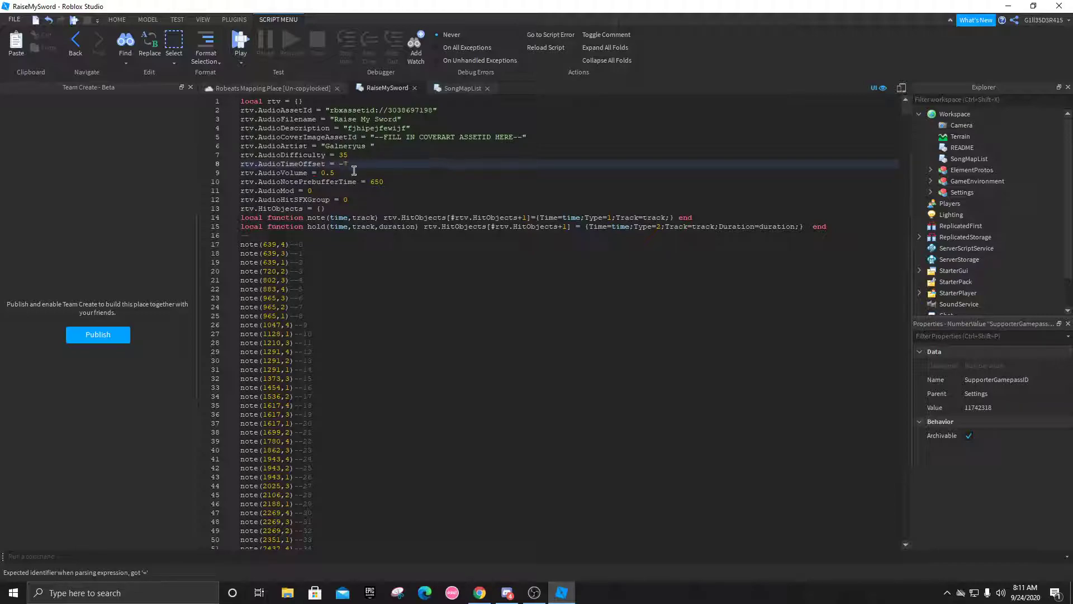
pyautogui.moveTo(339, 164); pyautogui.dragTo(359, 164)
# Step: Replace the offset with -200, then playtest Raise My Sword again and exit to the song menu
pyautogui.write('-200')
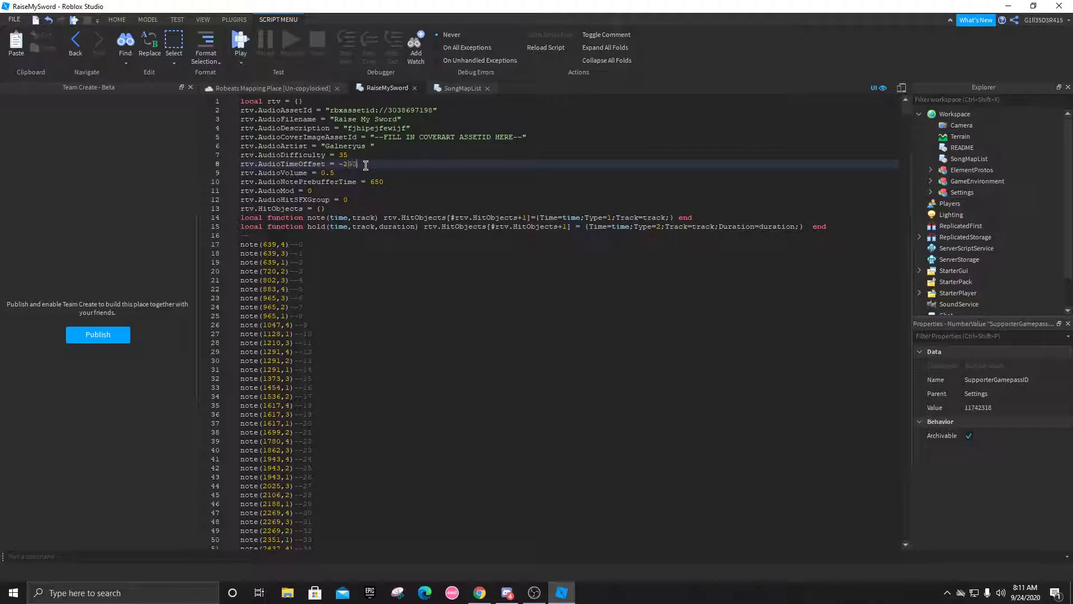
pyautogui.click(290, 87)
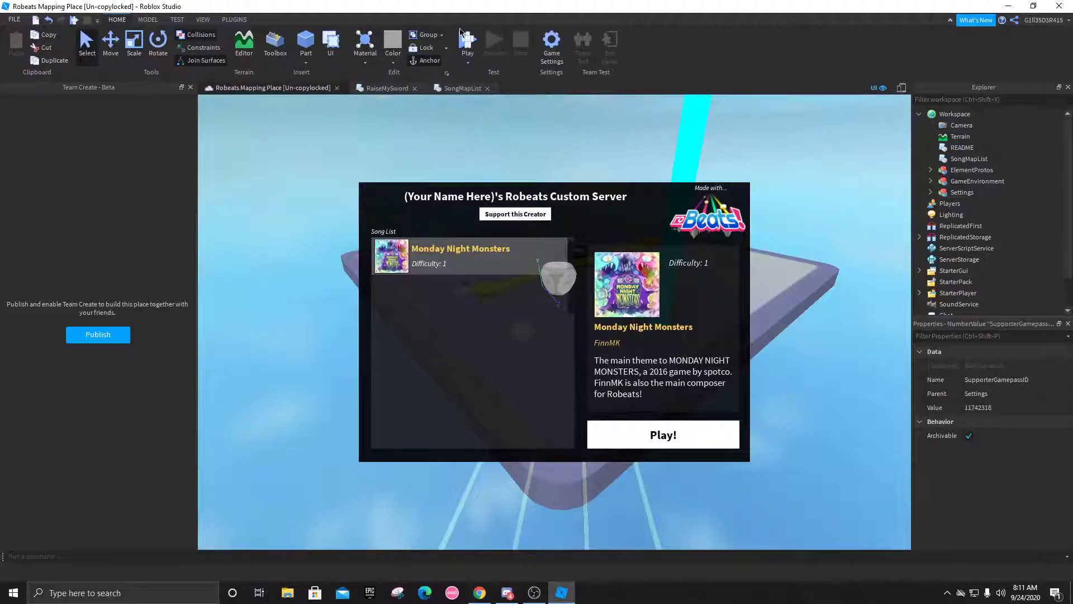
pyautogui.click(461, 35)
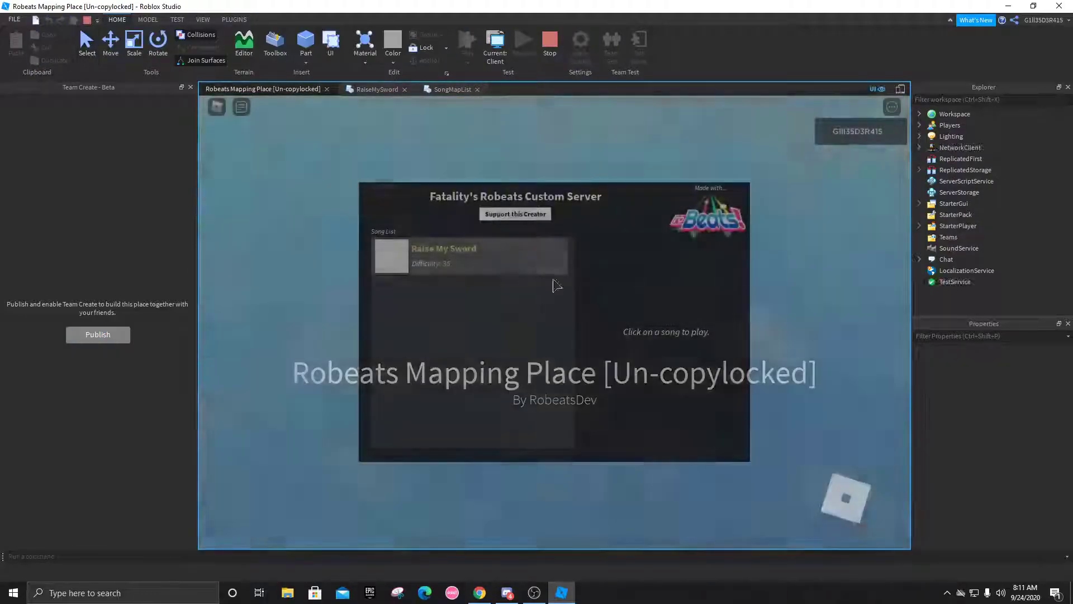
pyautogui.click(492, 271)
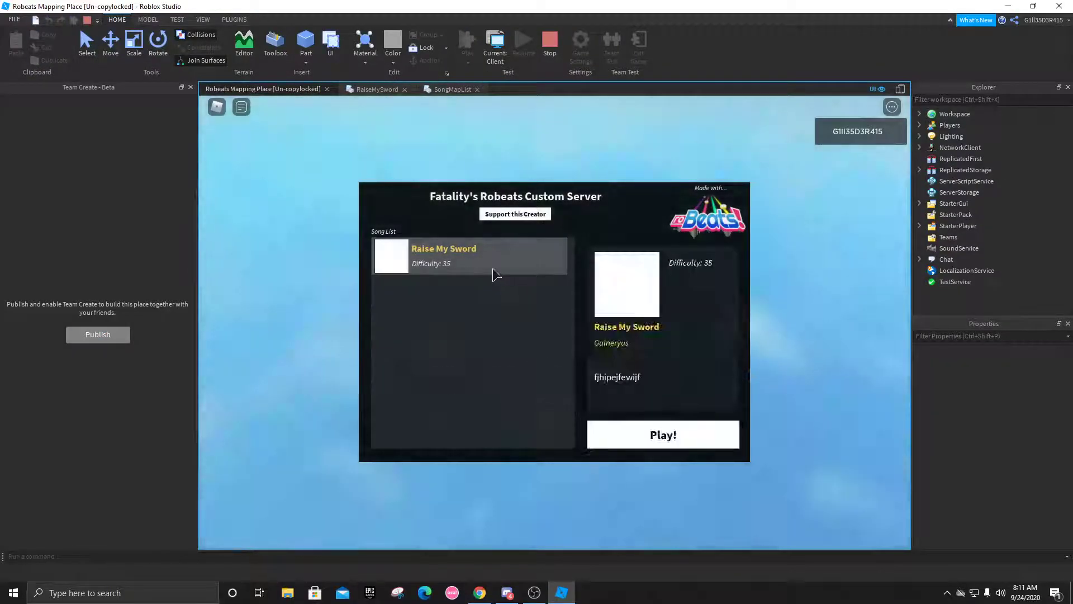
pyautogui.click(665, 435)
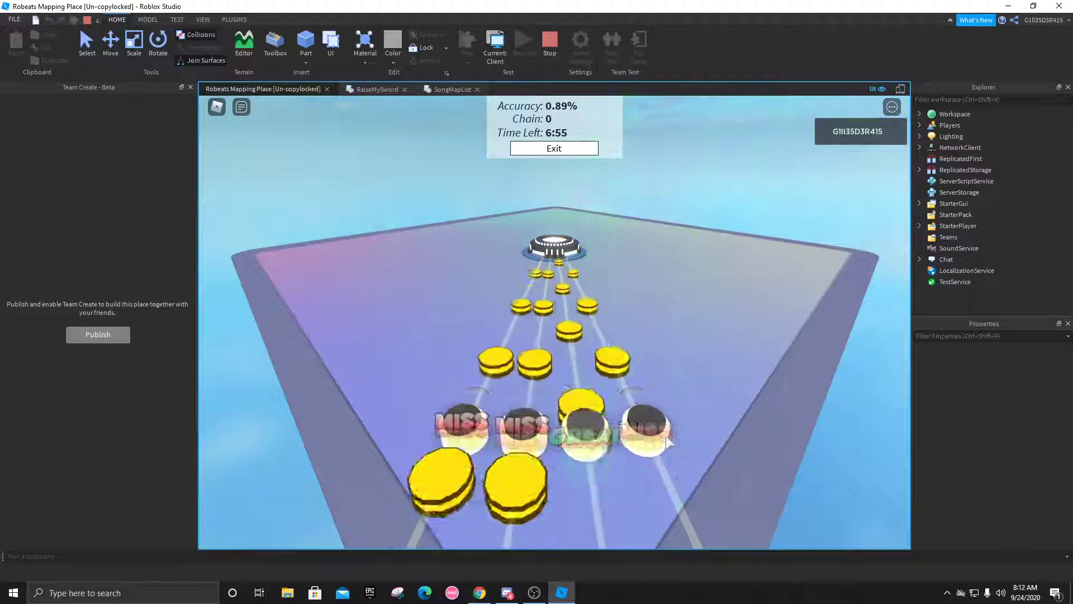
pyautogui.click(554, 148)
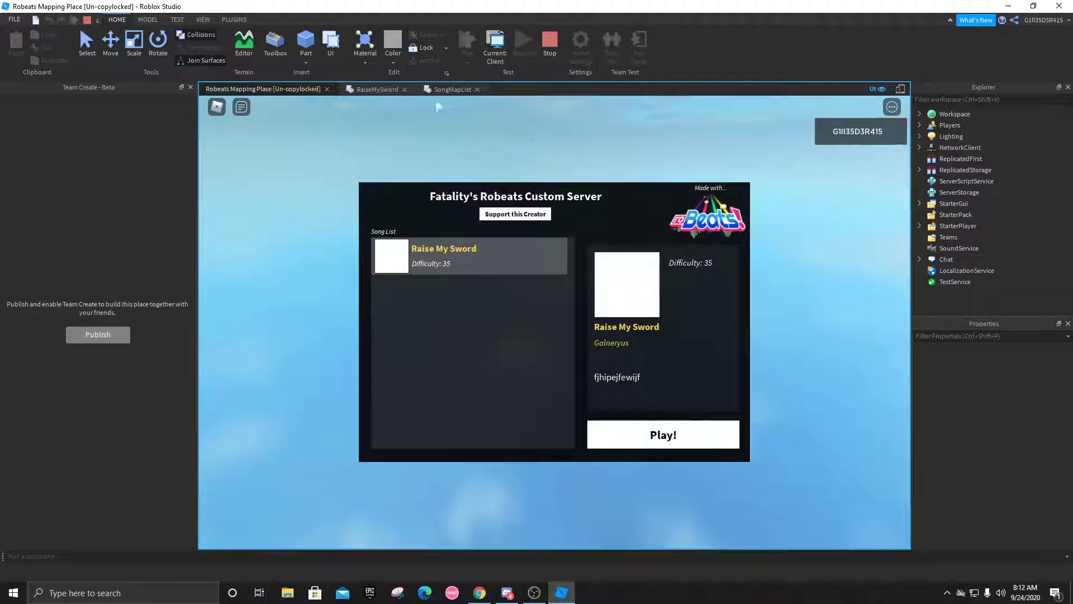
# Step: Replace the 200 in the line-8 AudioTimeOffset value with 30
pyautogui.click(384, 90)
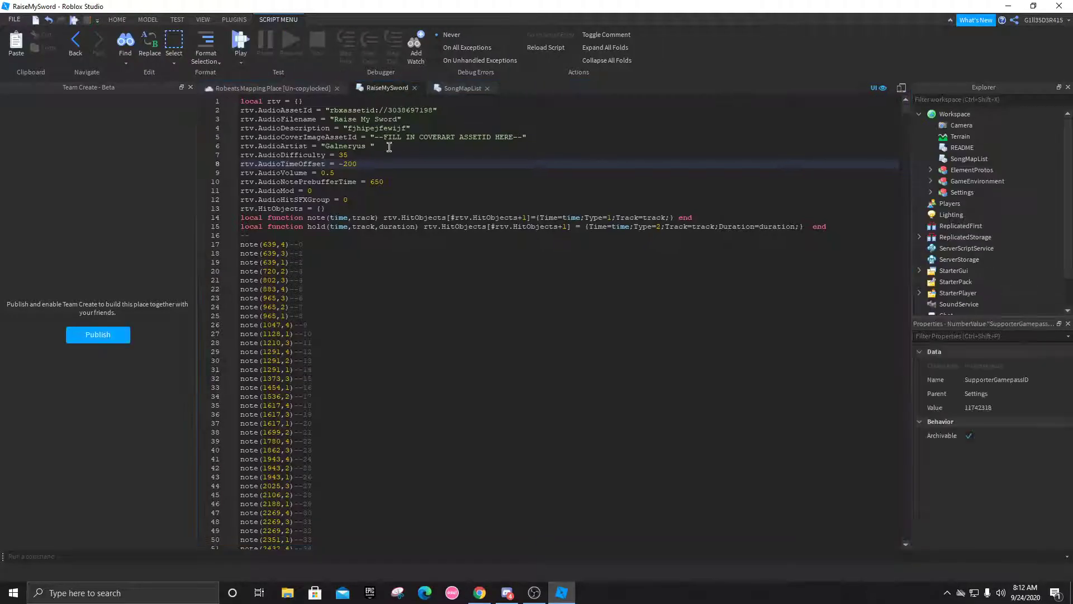
pyautogui.doubleClick(351, 164)
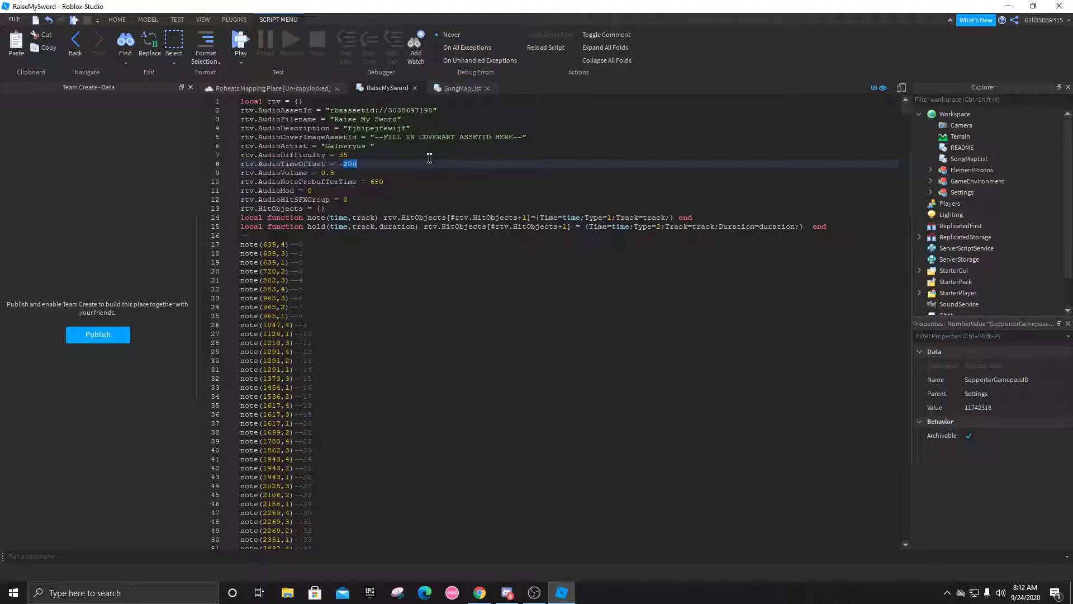
pyautogui.write('3000')
# Step: Start a new playtest, play Raise My Sword, and exit back to the song menu
pyautogui.click(310, 88)
pyautogui.click(468, 39)
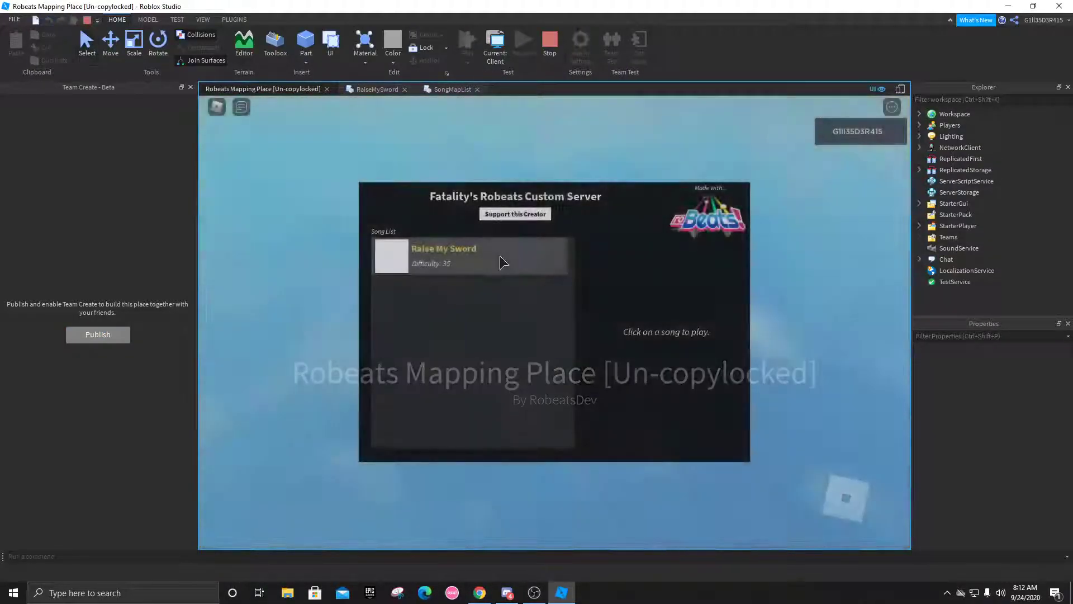
pyautogui.click(503, 262)
pyautogui.click(712, 442)
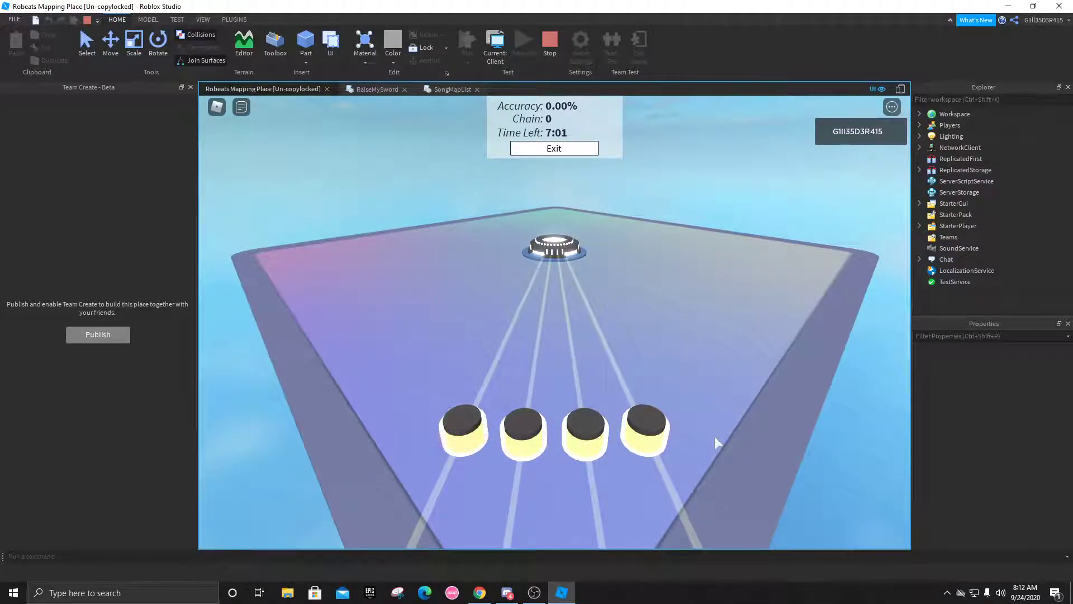
pyautogui.click(542, 149)
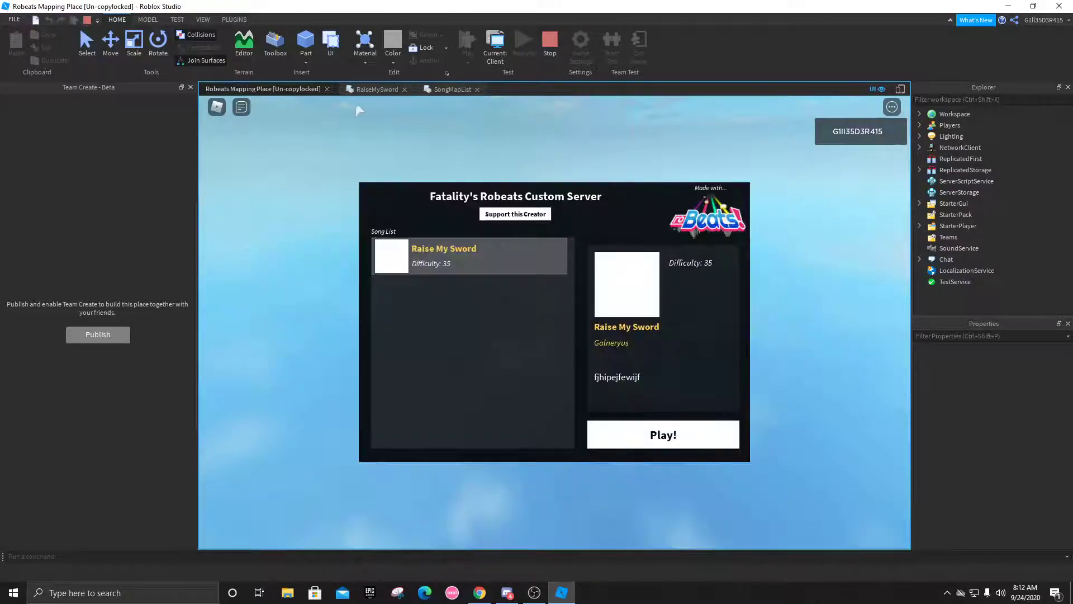
# Step: Stop the playtest, restart it with F5, play Raise My Sword, and exit to song select
pyautogui.click(389, 91)
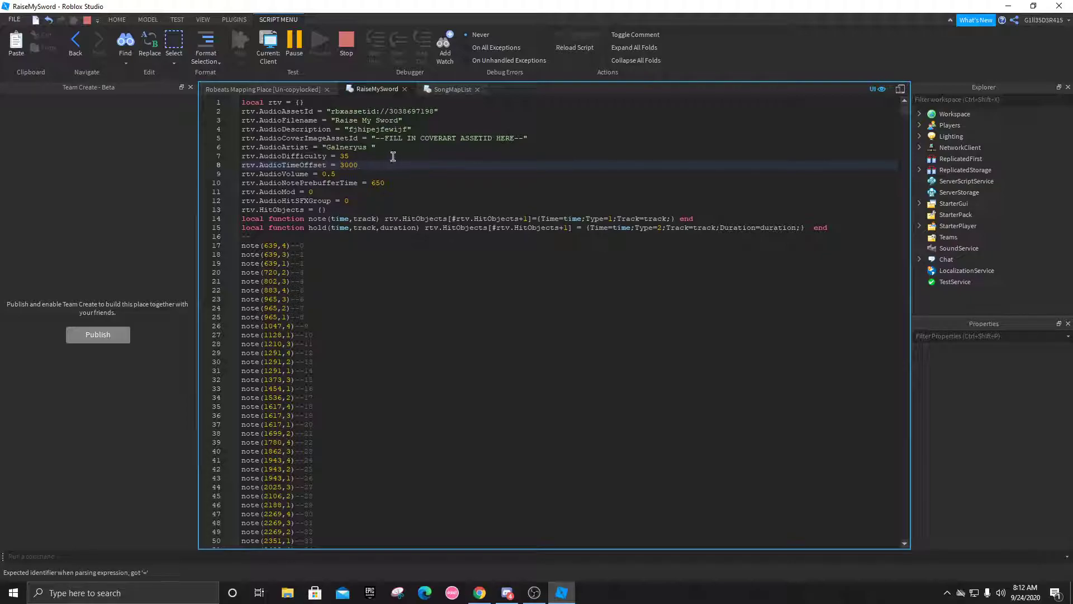
pyautogui.click(301, 89)
pyautogui.click(550, 42)
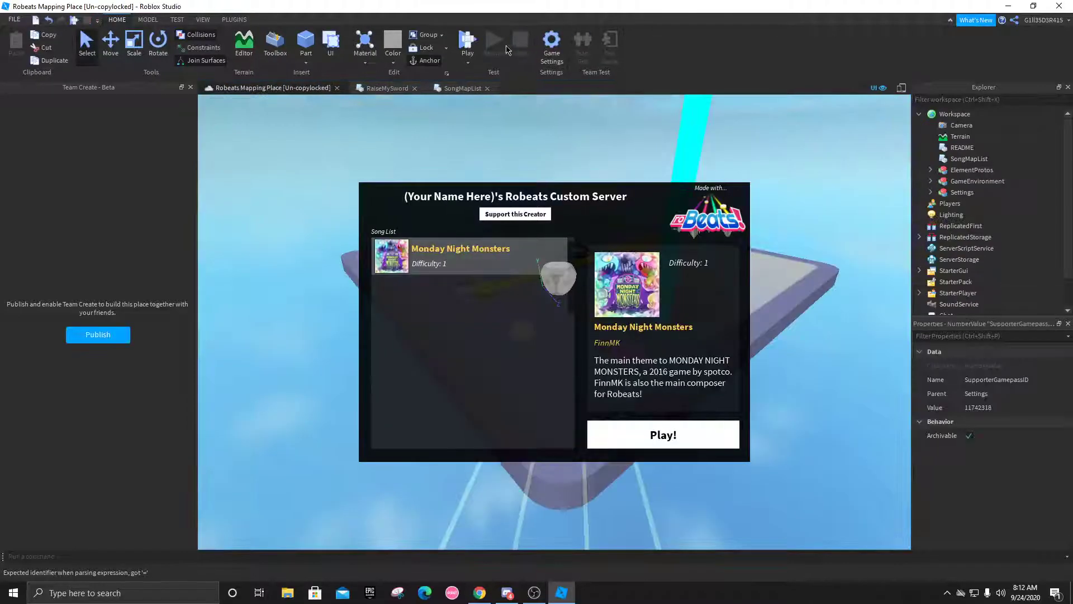
pyautogui.press('F5')
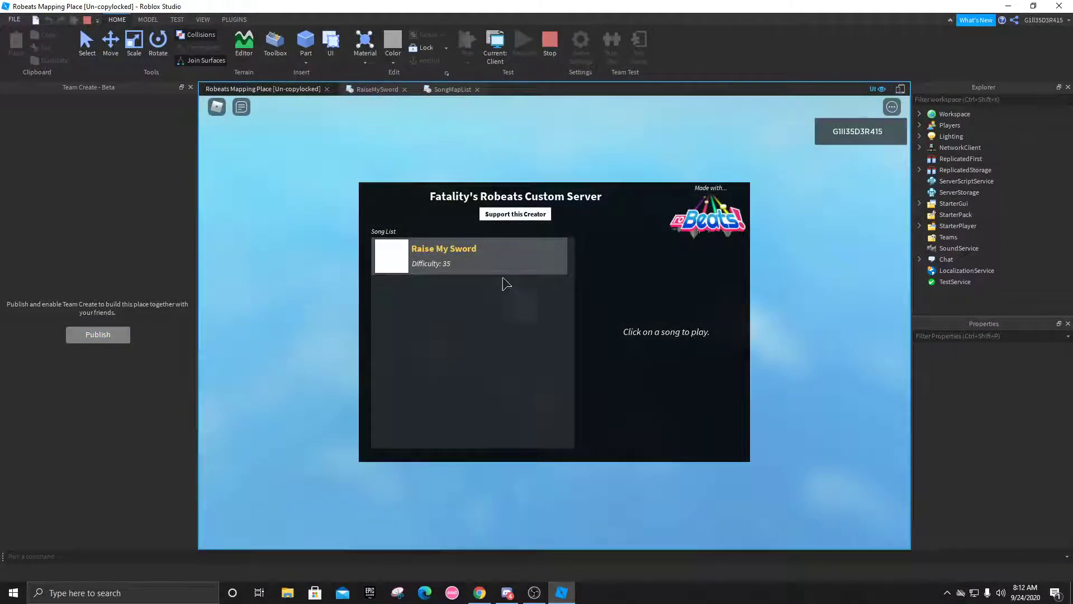
pyautogui.click(502, 262)
pyautogui.click(678, 441)
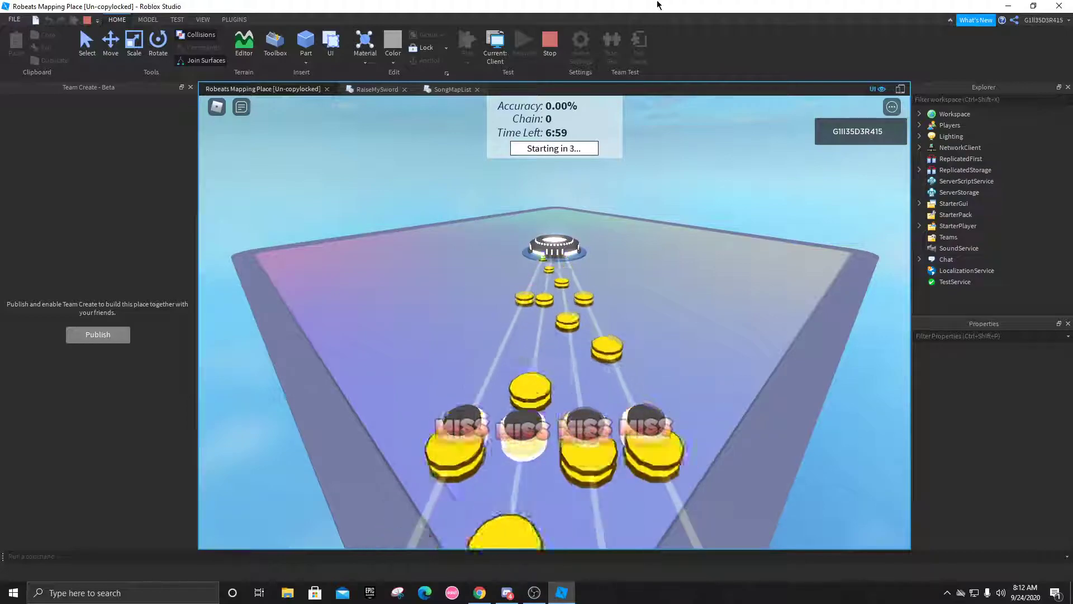
pyautogui.click(551, 150)
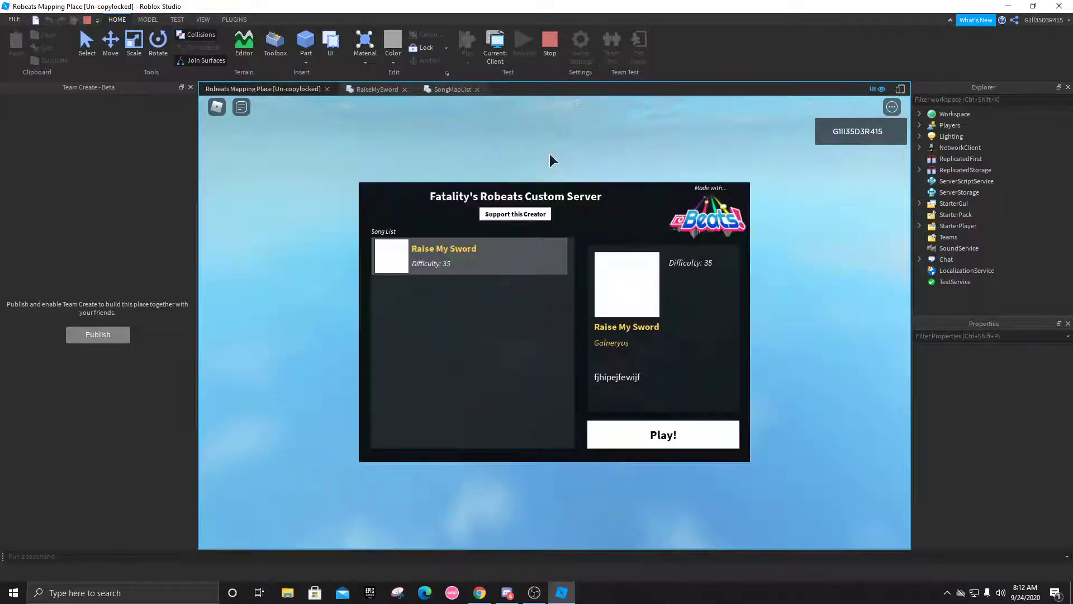
# Step: Stop the playtest and retype the line-8 AudioTimeOffset value as -75
pyautogui.click(366, 90)
pyautogui.click(345, 48)
pyautogui.doubleClick(355, 167)
pyautogui.write('-75')
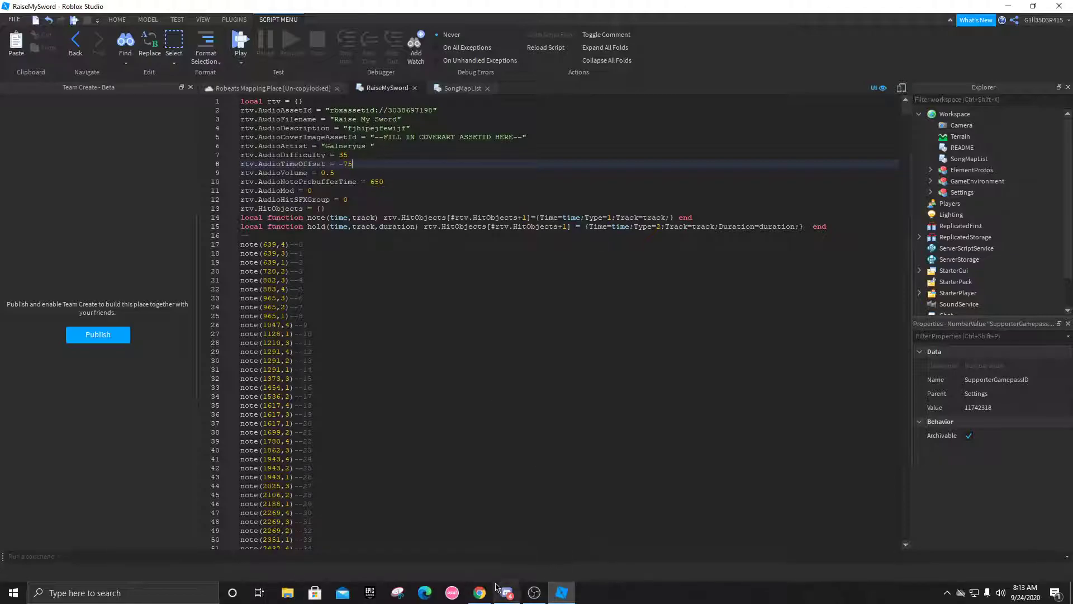
# Step: Search Google for 'Raise My Sword' in a new browser tab
pyautogui.click(480, 592)
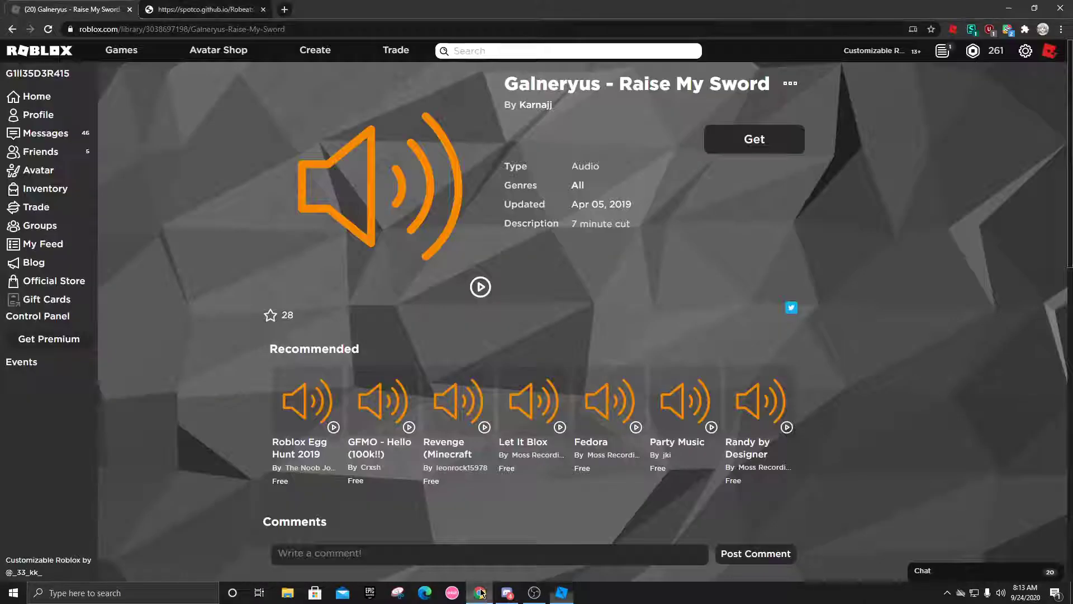
pyautogui.click(284, 10)
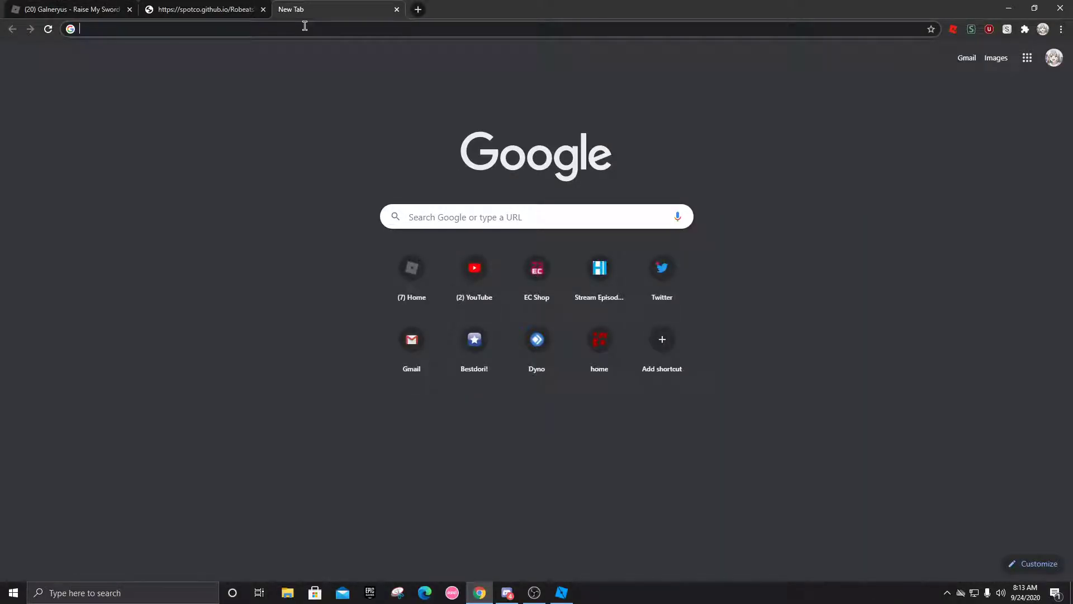
pyautogui.write('Raise My Sw')
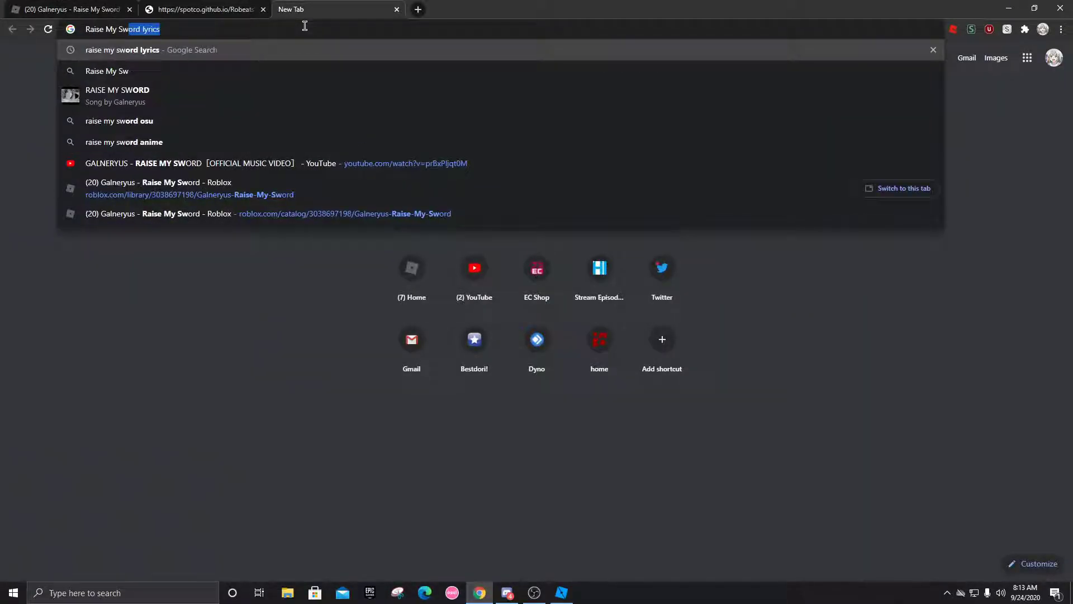
pyautogui.press('Return')
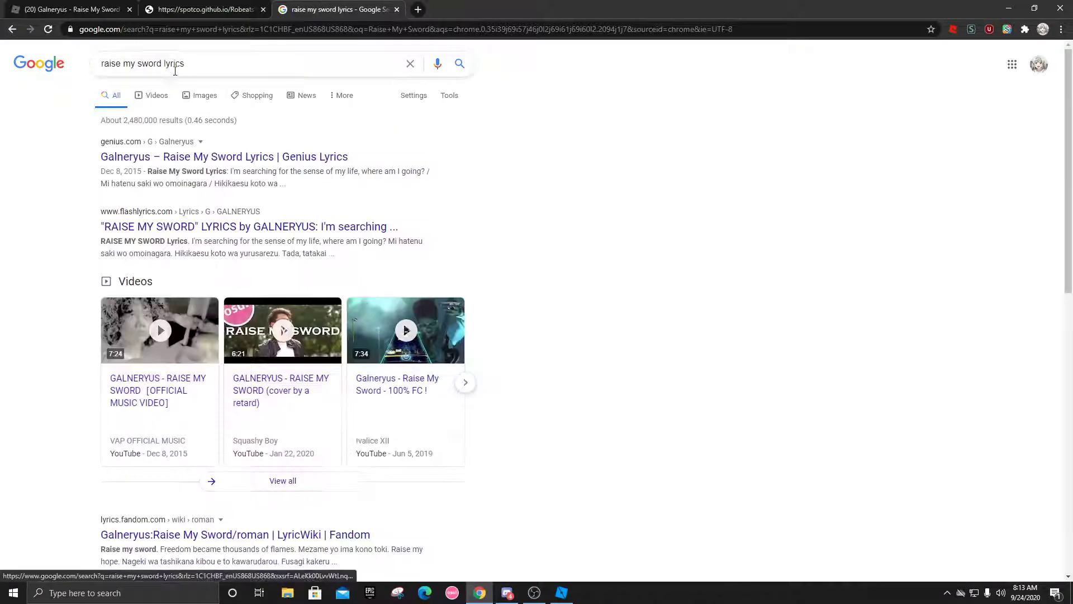
pyautogui.doubleClick(199, 64)
pyautogui.press('BackSpace')
pyautogui.press('Return')
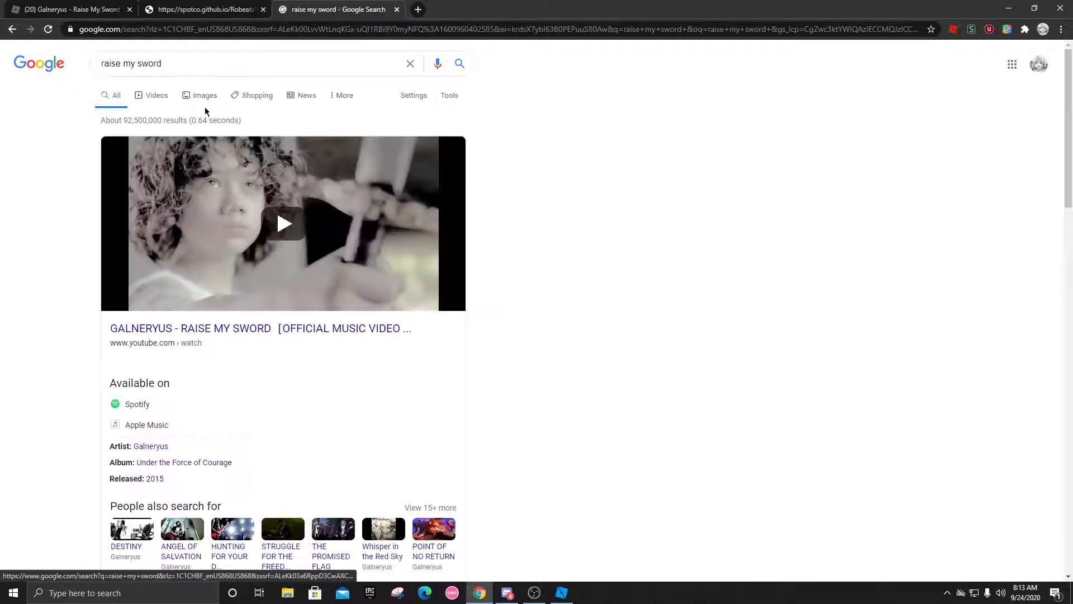
# Step: Save the Galneryus Raise My Sword cover art from Image results as a PNG
pyautogui.click(210, 101)
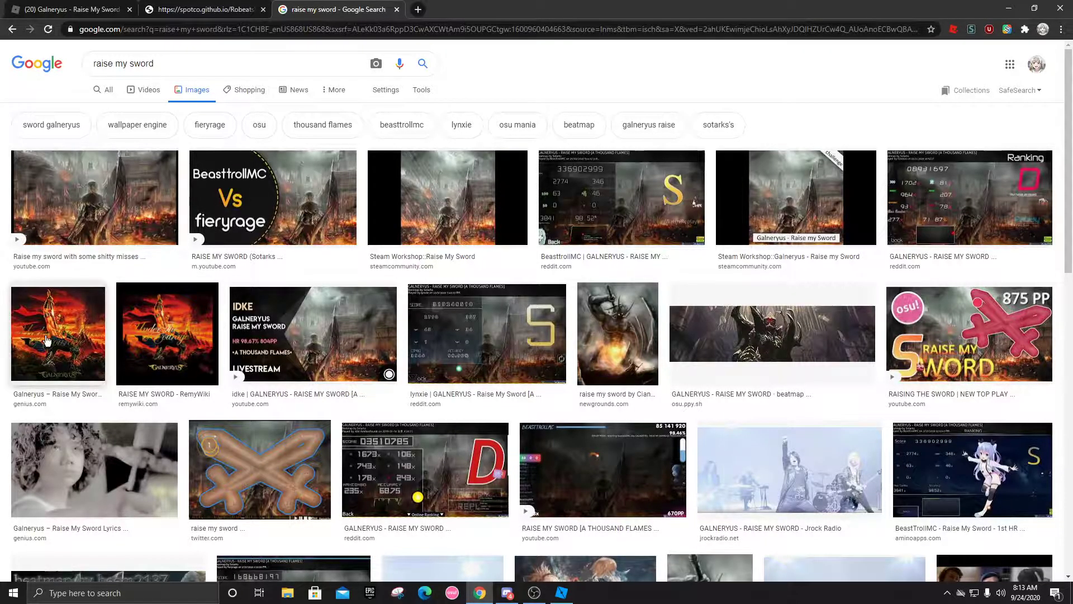
pyautogui.click(56, 315)
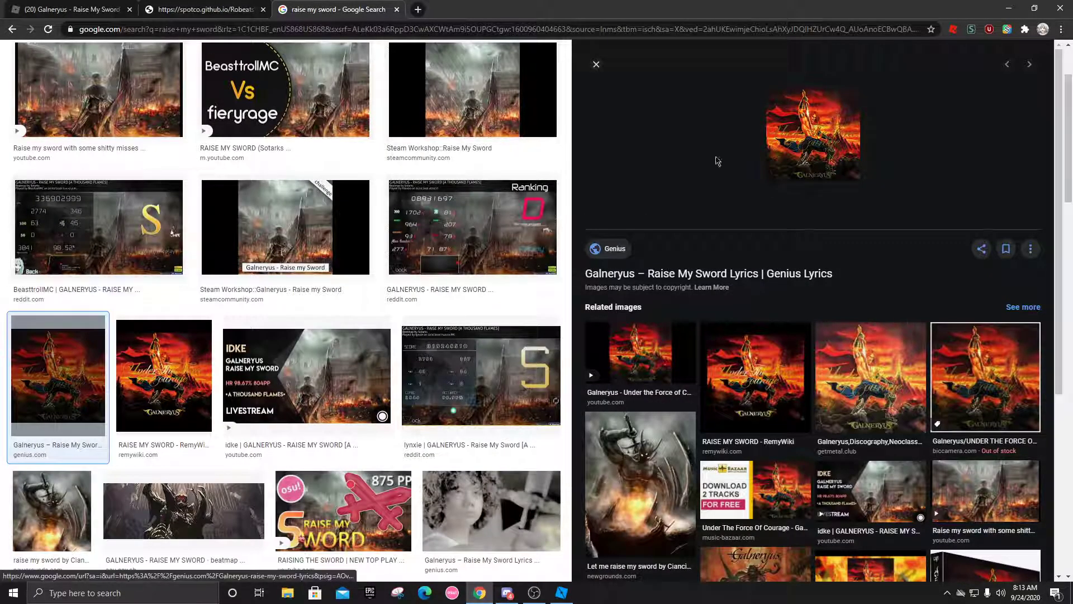
pyautogui.rightClick(801, 149)
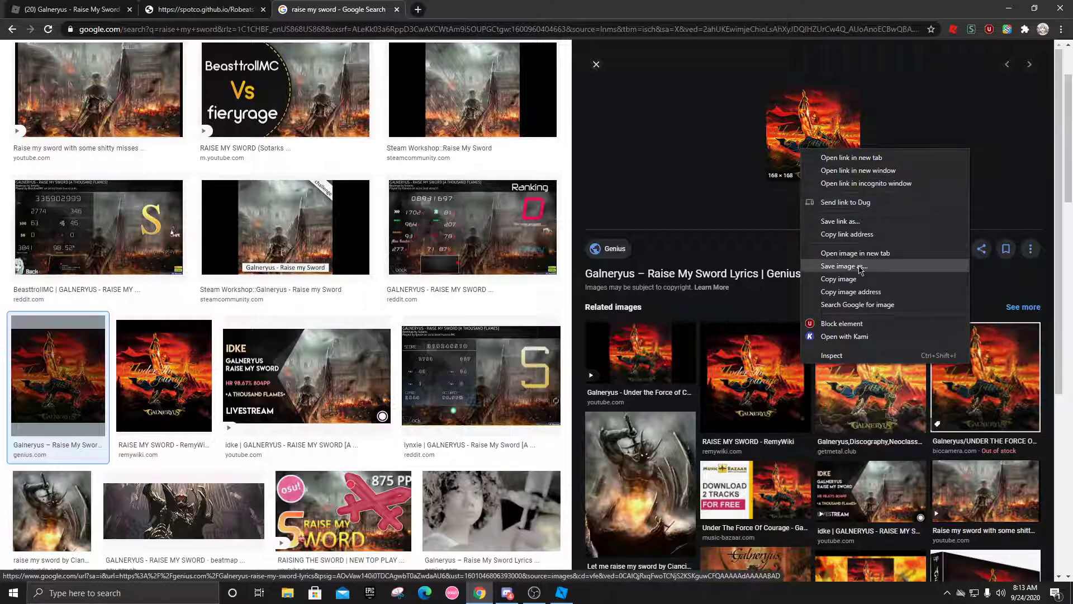
pyautogui.click(857, 267)
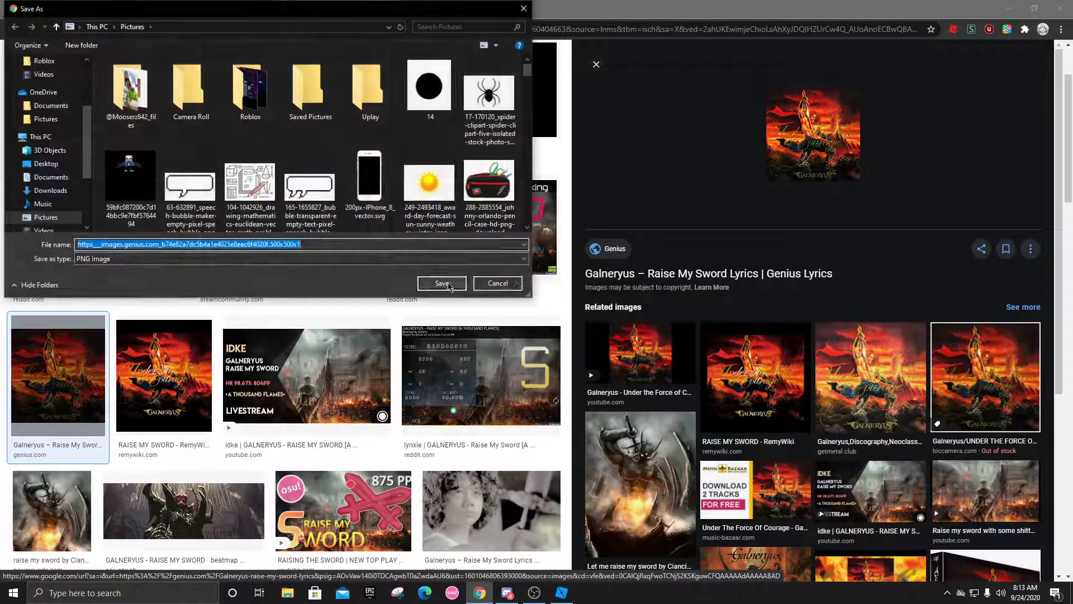
pyautogui.click(441, 283)
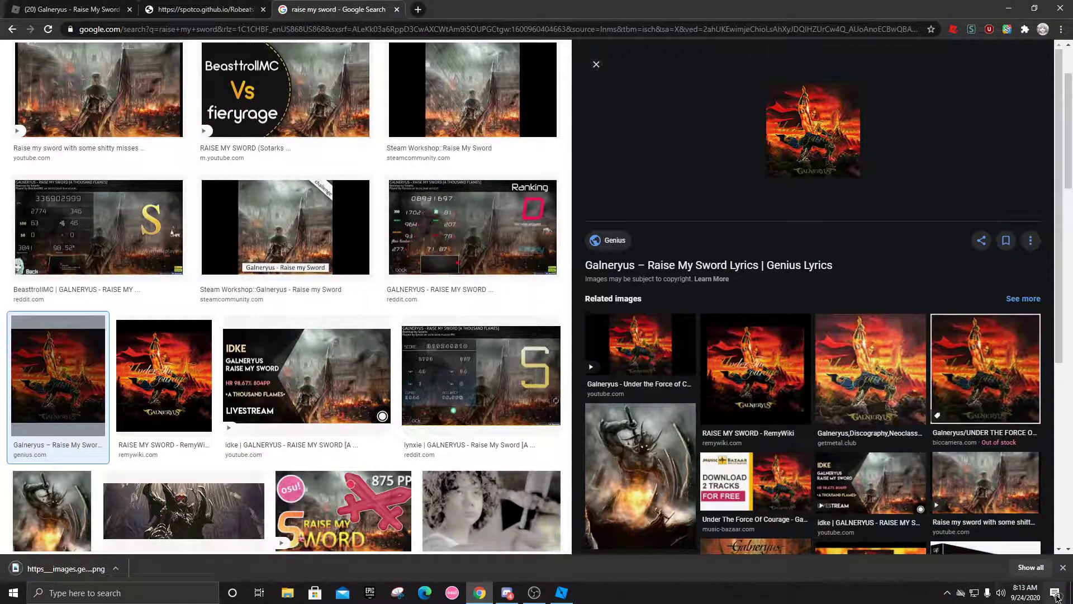
# Step: Search for an online image resizer and open the PicResize site
pyautogui.click(257, 33)
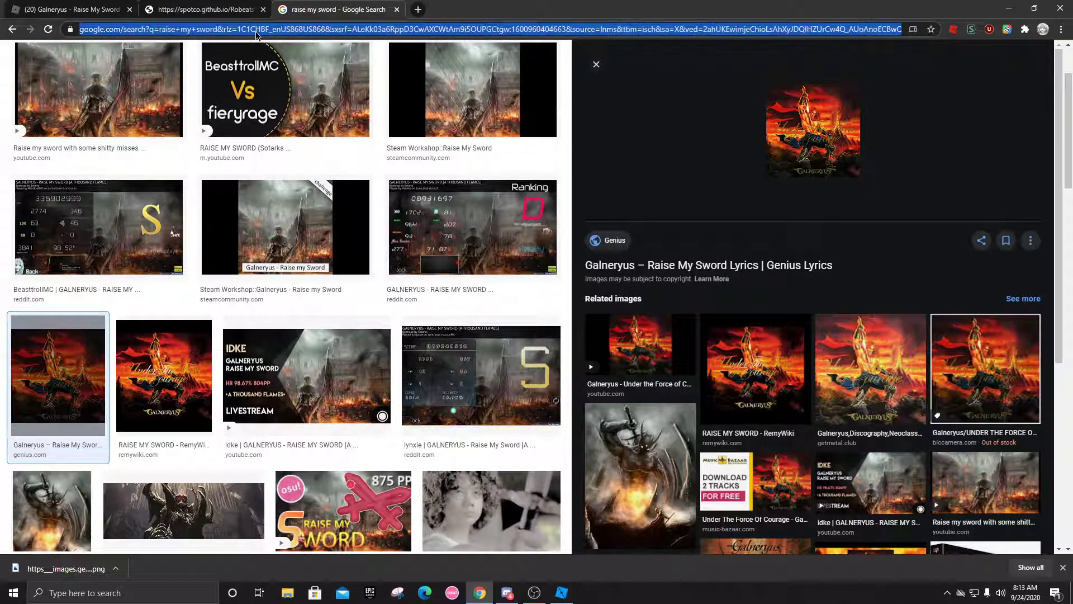
pyautogui.write('image sizer')
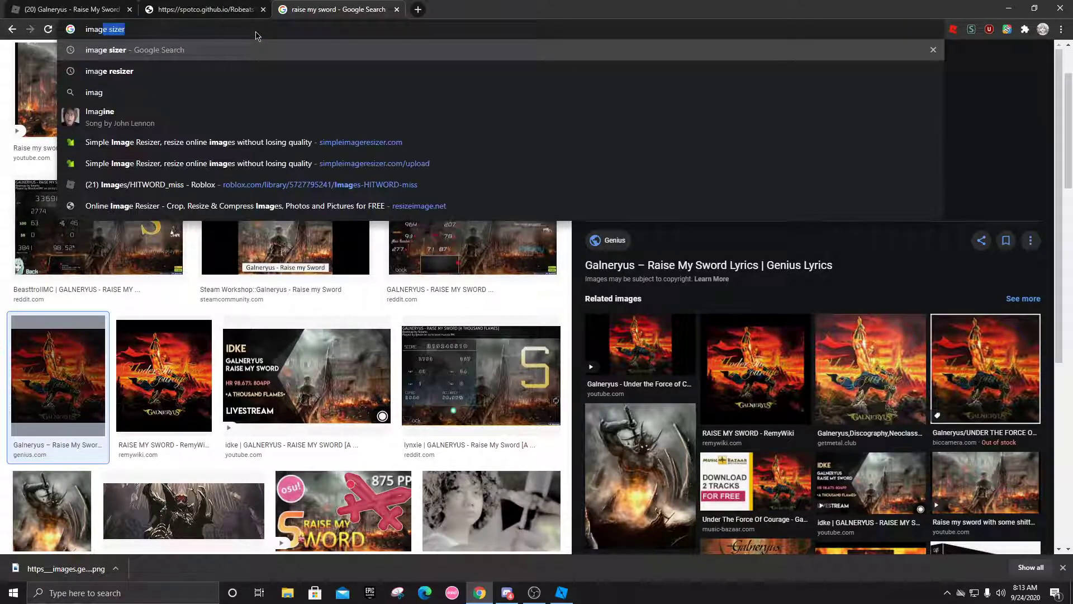
pyautogui.press('Return')
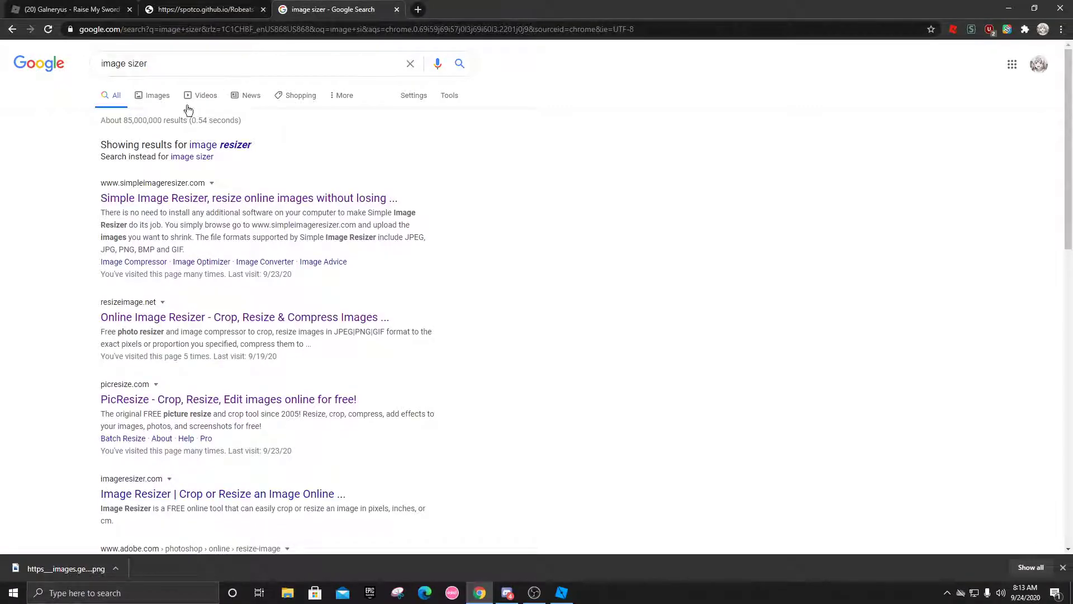
pyautogui.click(143, 398)
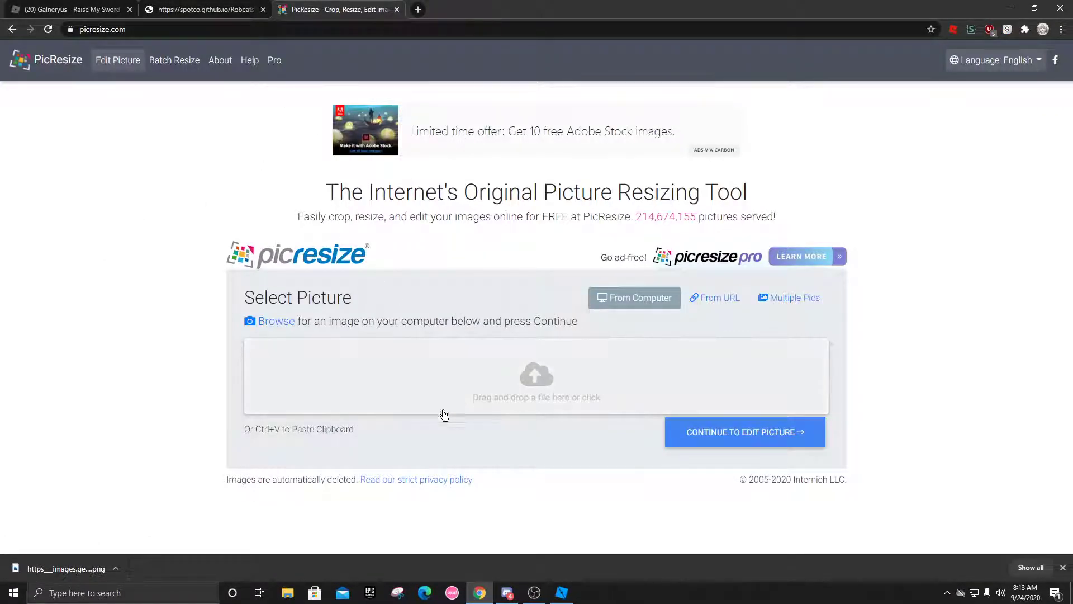
# Step: Upload the downloaded cover PNG to PicResize and choose Custom Size
pyautogui.moveTo(66, 568); pyautogui.dragTo(540, 381)
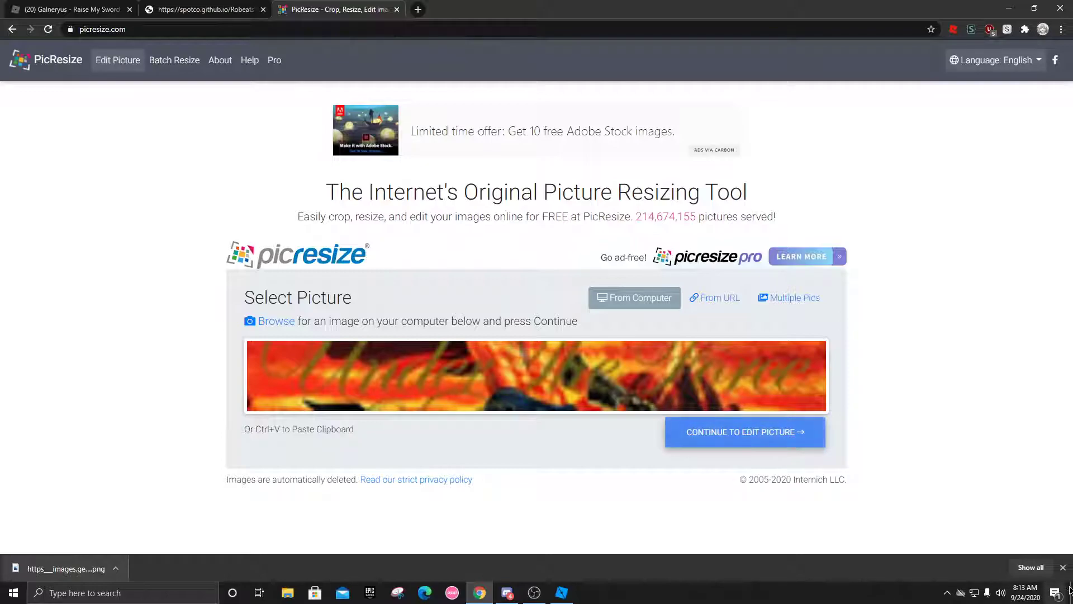
pyautogui.click(674, 422)
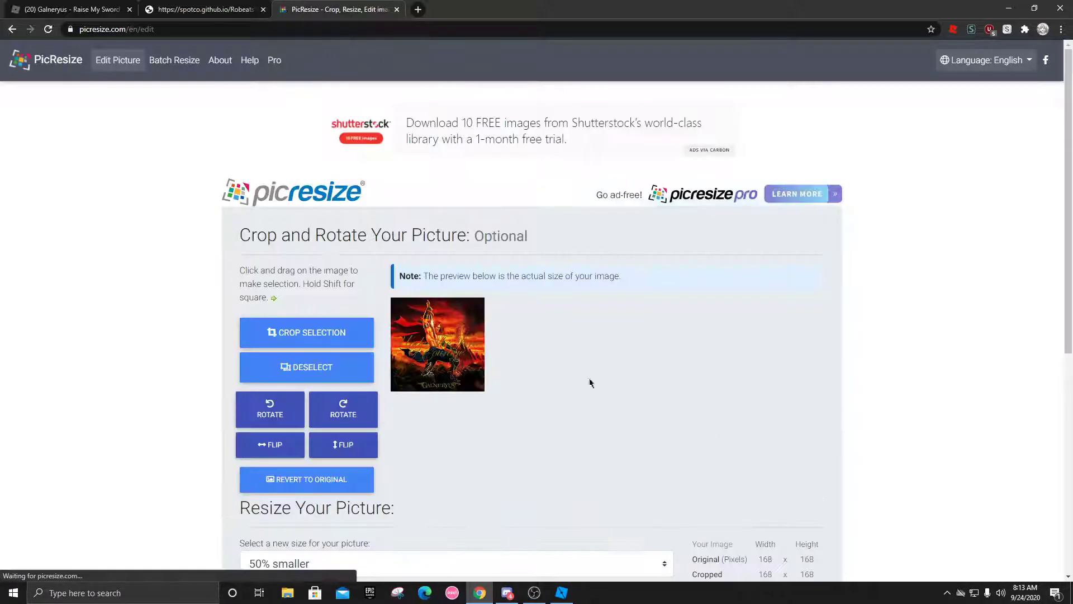
pyautogui.scroll(-3, 487, 290)
pyautogui.scroll(-1, 455, 305)
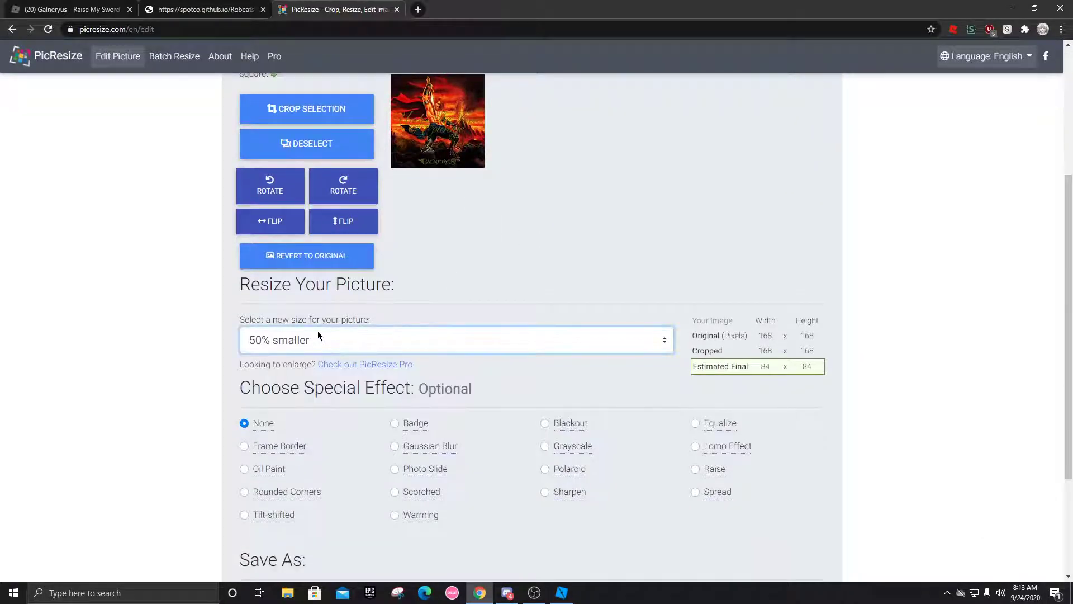
pyautogui.click(310, 342)
pyautogui.click(283, 414)
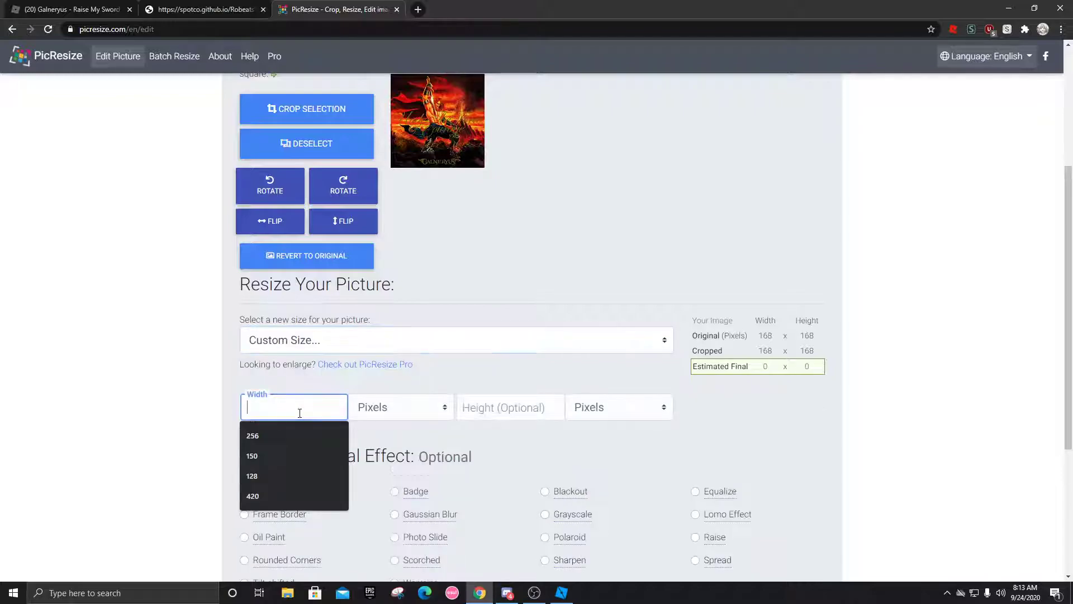
# Step: Enter a 256 × 256 width and height and apply the resize
pyautogui.scroll(-1, 282, 334)
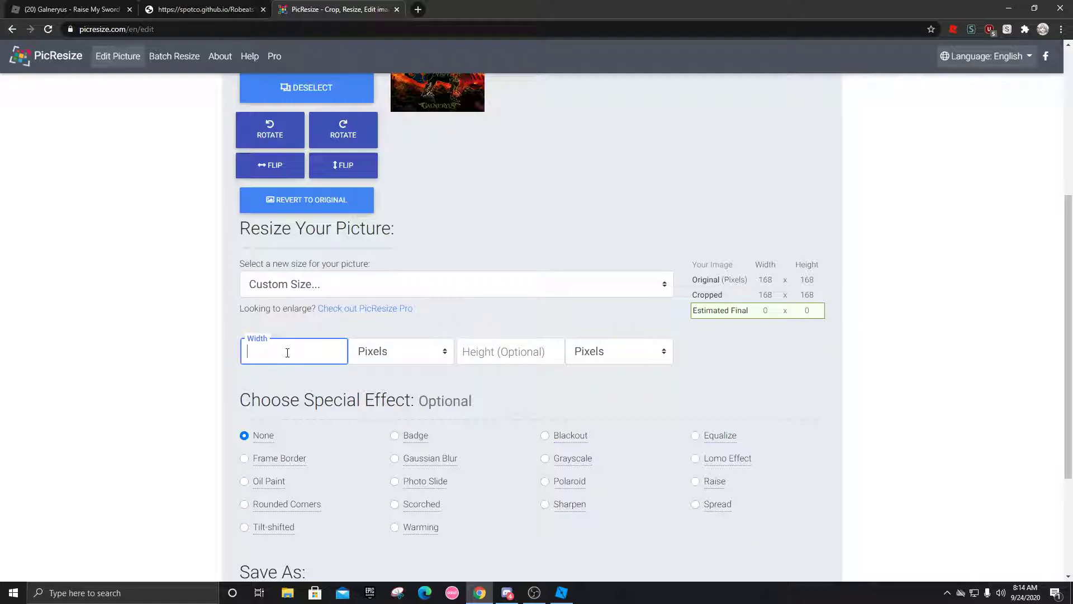
pyautogui.write('256')
pyautogui.click(550, 351)
pyautogui.write('256')
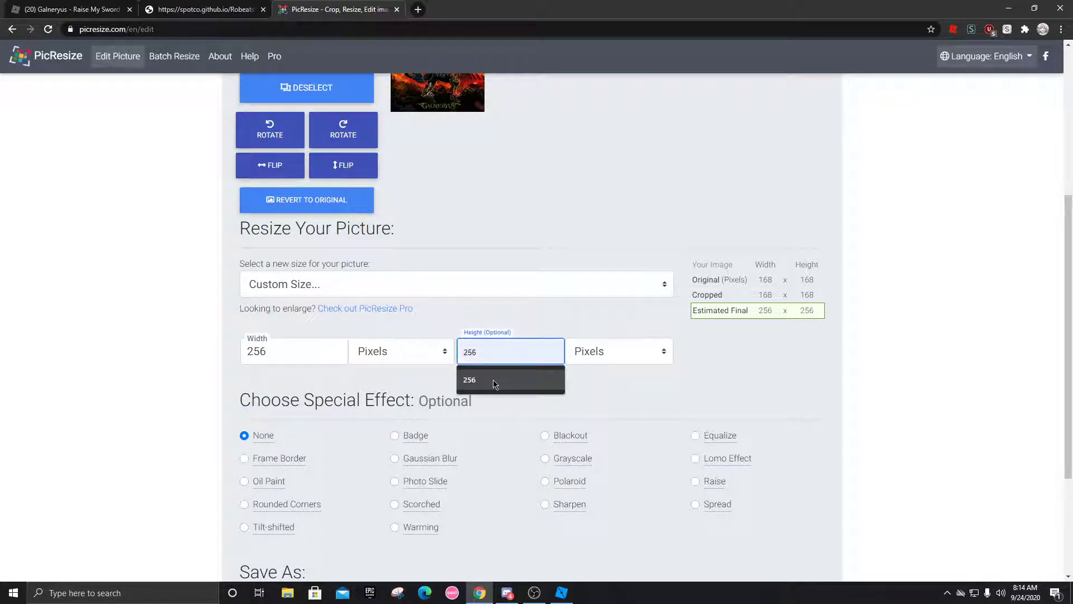
pyautogui.click(494, 380)
pyautogui.scroll(-3, 507, 369)
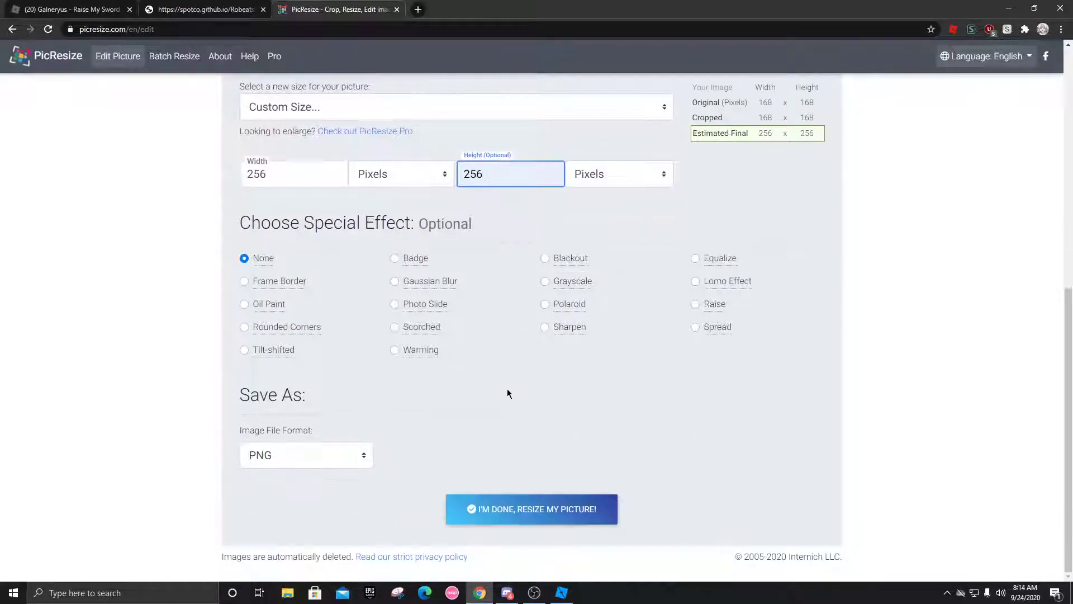
pyautogui.click(500, 513)
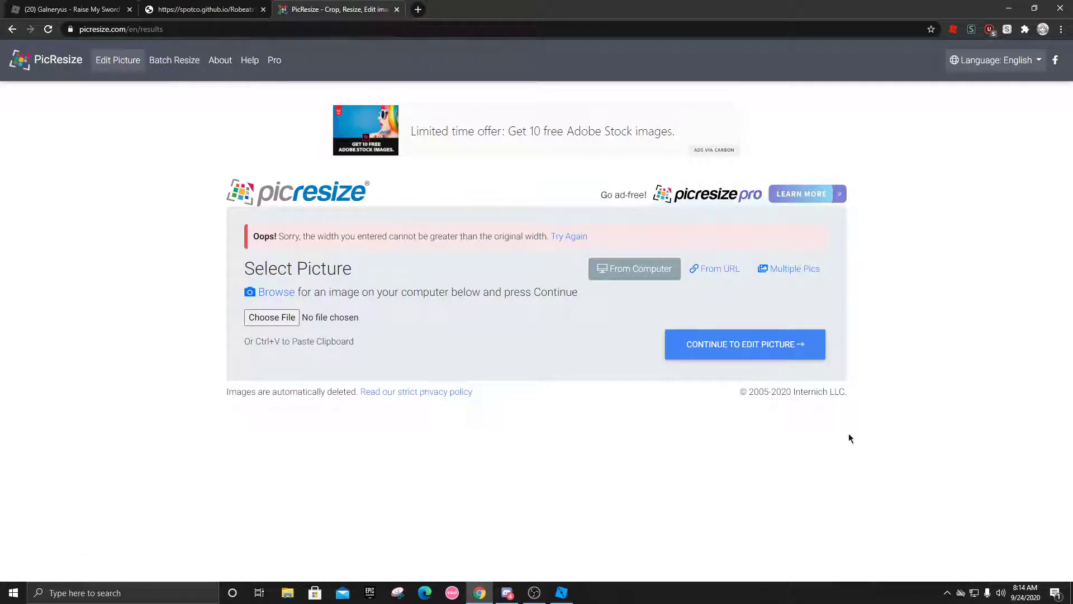
# Step: Go from the Roblox audio page to the Decals list in the Create area
pyautogui.click(61, 9)
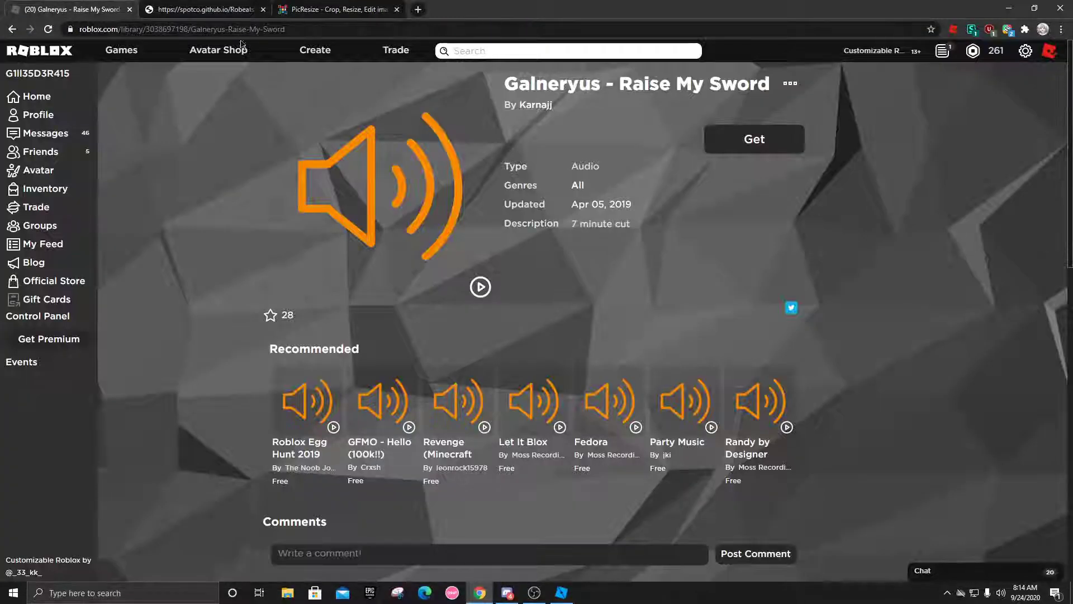
pyautogui.click(312, 52)
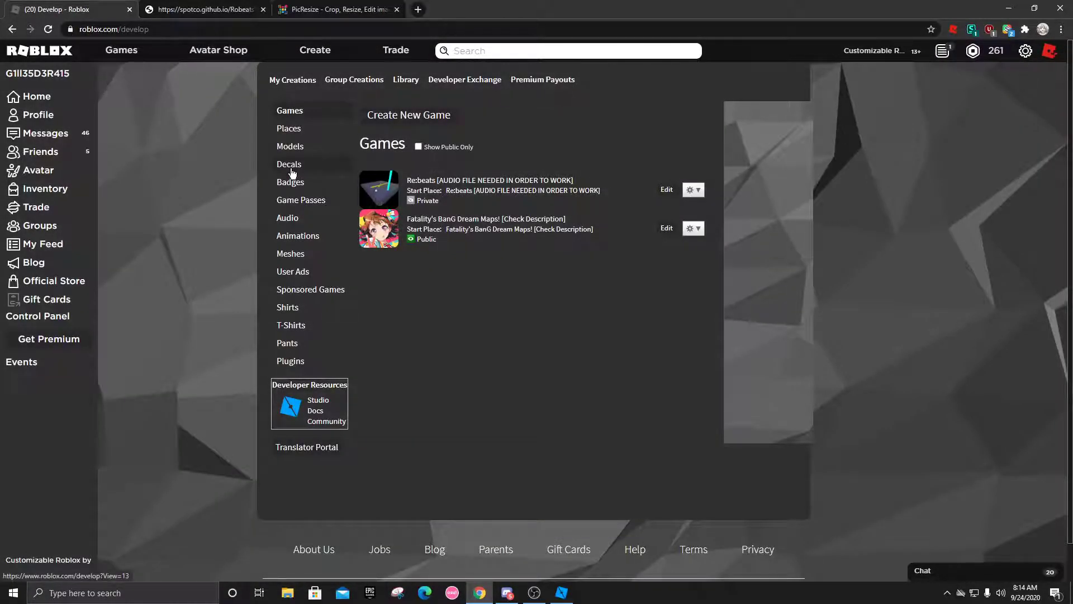
pyautogui.click(290, 165)
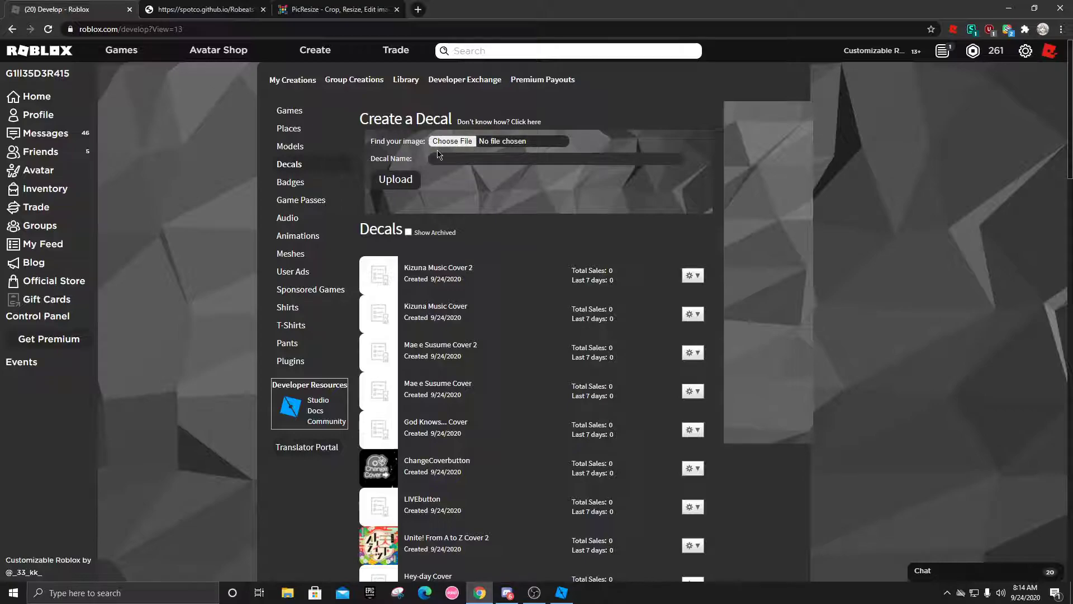
# Step: Type 'RAy swo' into the Decal Name box, then clear it again
pyautogui.click(470, 162)
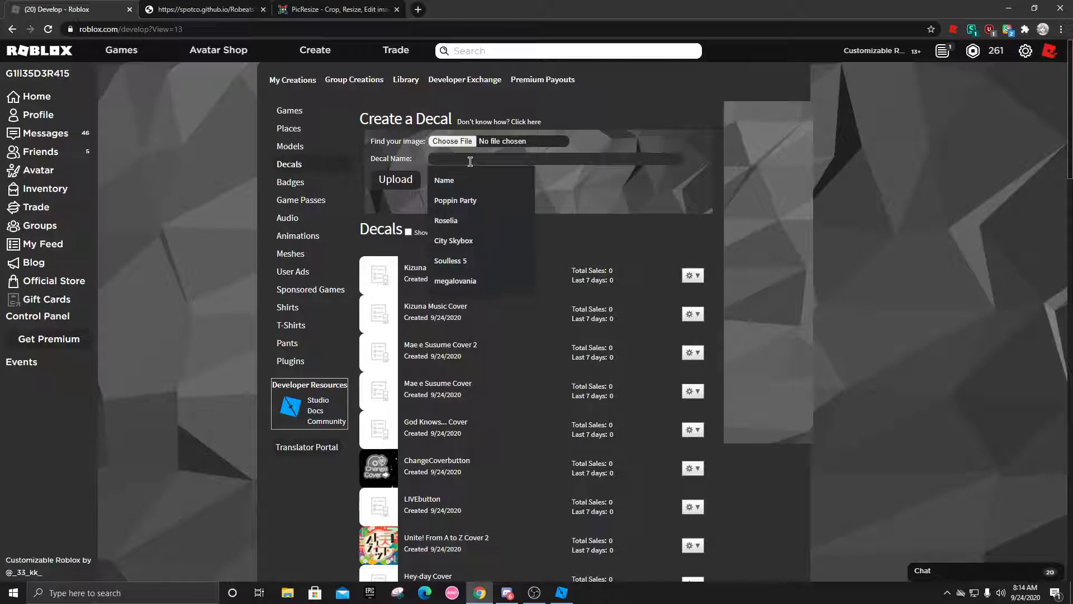
pyautogui.write('RAise m')
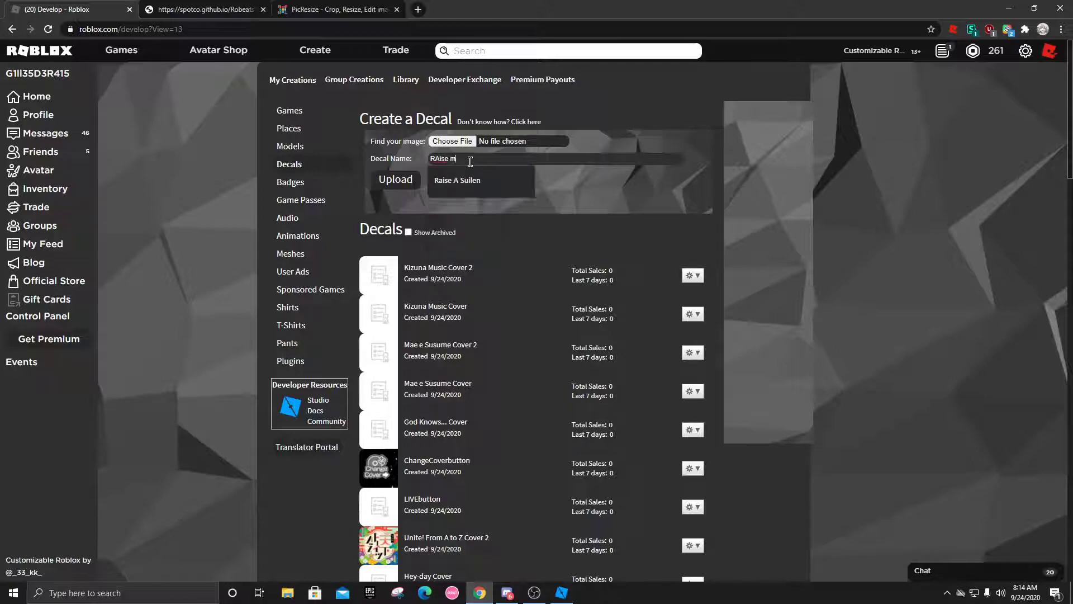
pyautogui.write('y sword cover')
pyautogui.hotkey('ctrl', 'a')
pyautogui.press('BackSpace')
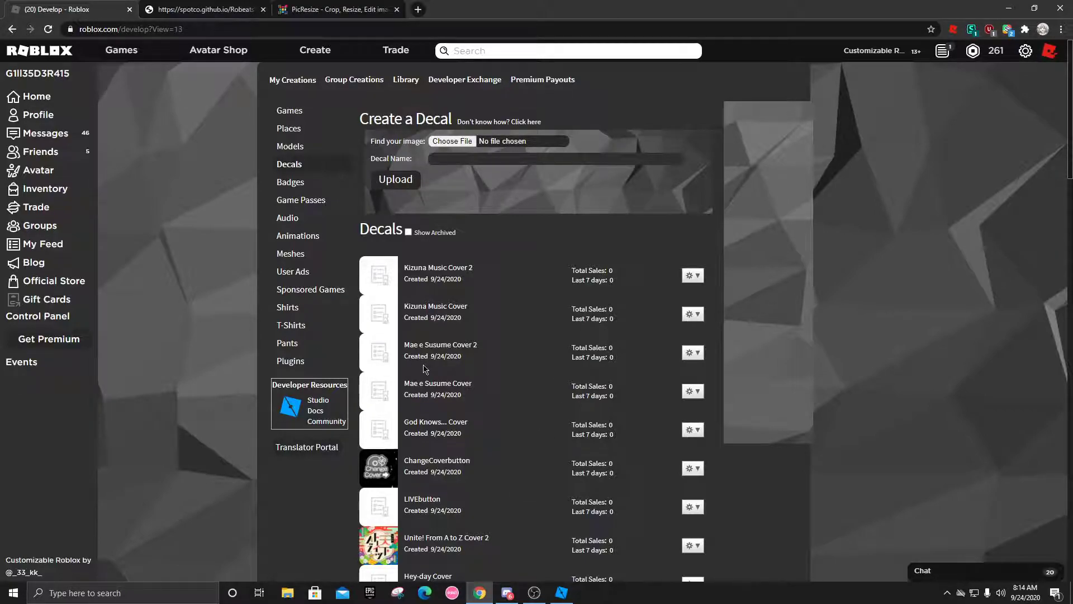
# Step: Scroll to the GO!!! Cover decal, open its page and copy its URL
pyautogui.scroll(-2, 373, 335)
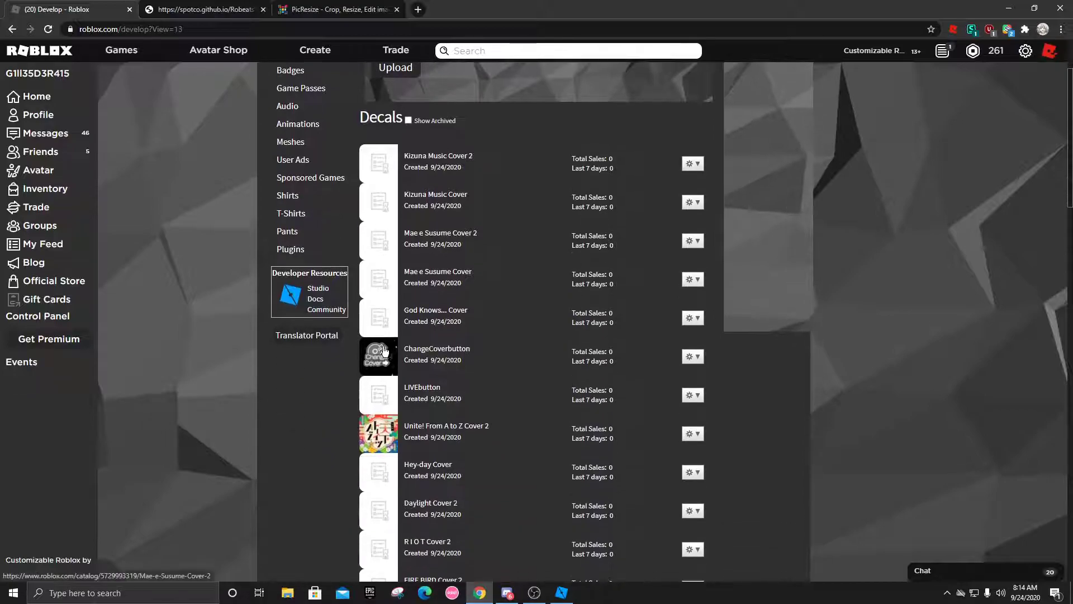
pyautogui.scroll(-4, 405, 405)
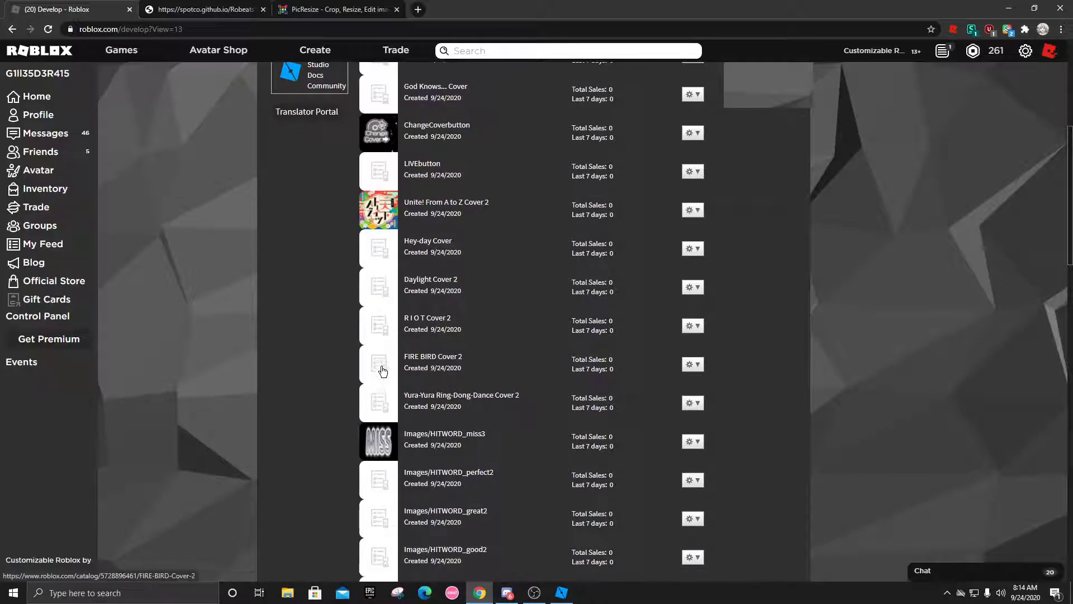
pyautogui.scroll(-1, 416, 510)
pyautogui.scroll(-4, 417, 509)
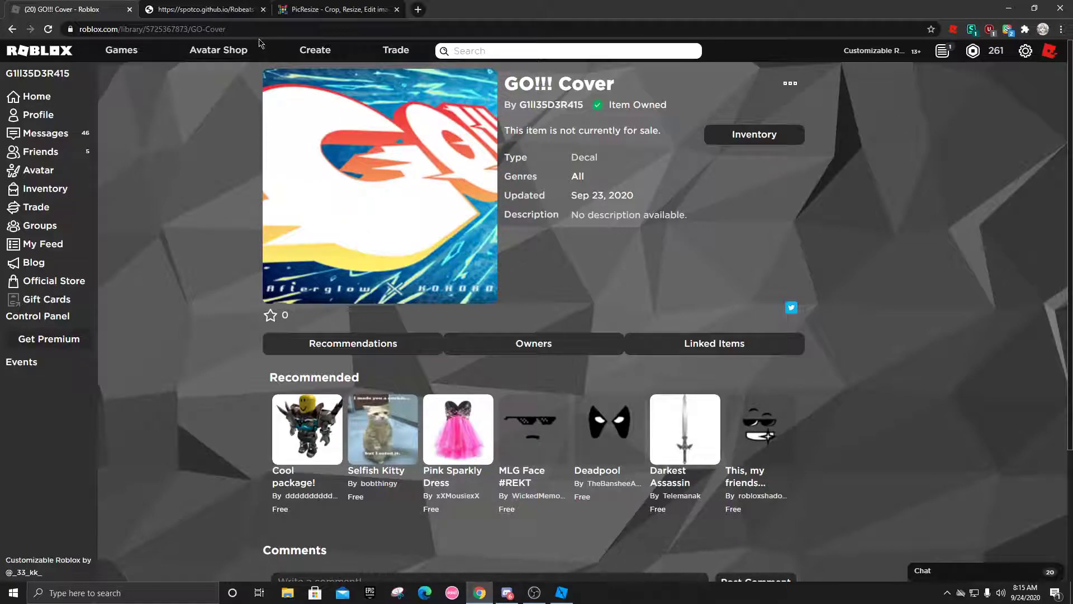
pyautogui.click(262, 30)
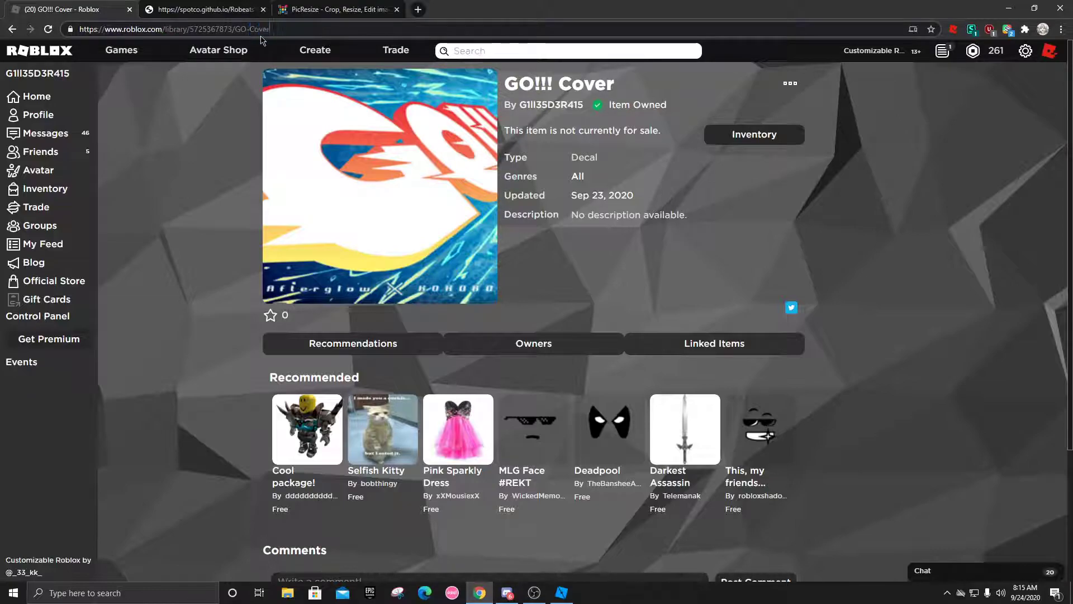
pyautogui.click(287, 29)
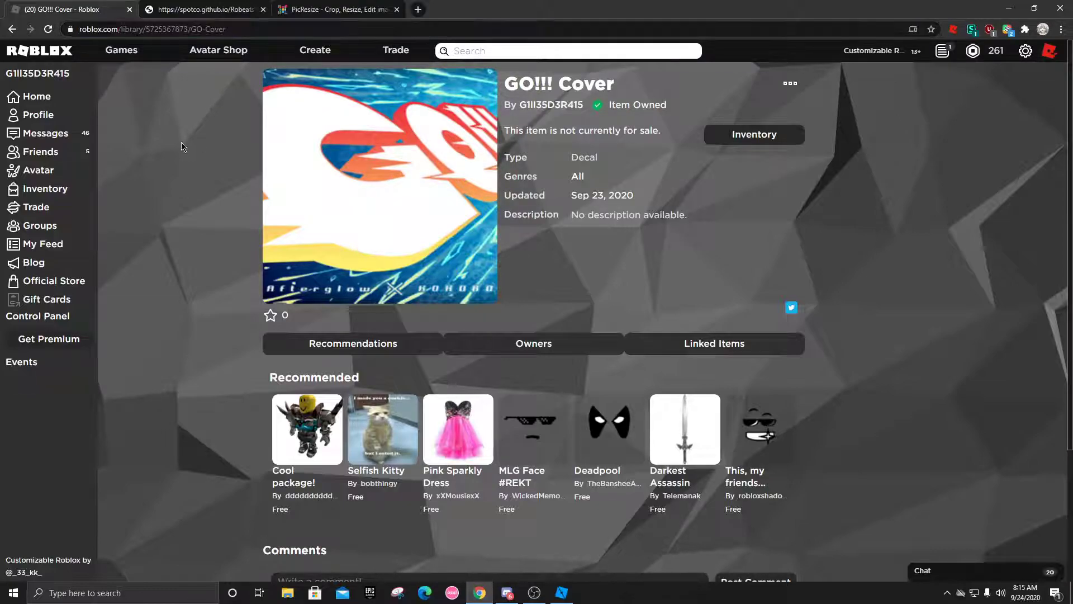
# Step: Back in Studio, insert an ImageLabel under Workspace
pyautogui.click(561, 591)
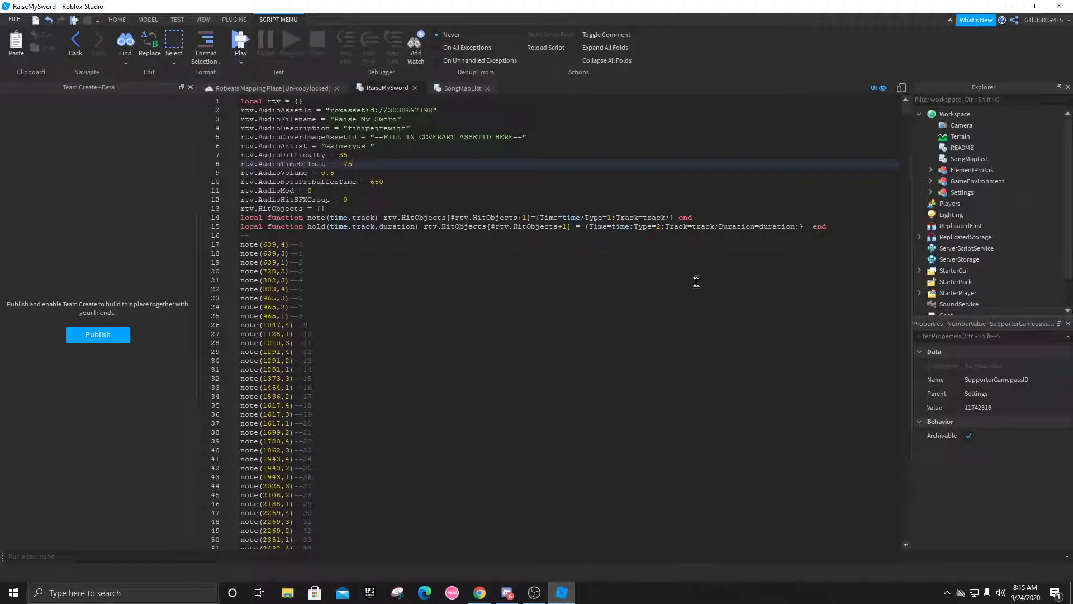
pyautogui.click(957, 114)
pyautogui.click(977, 114)
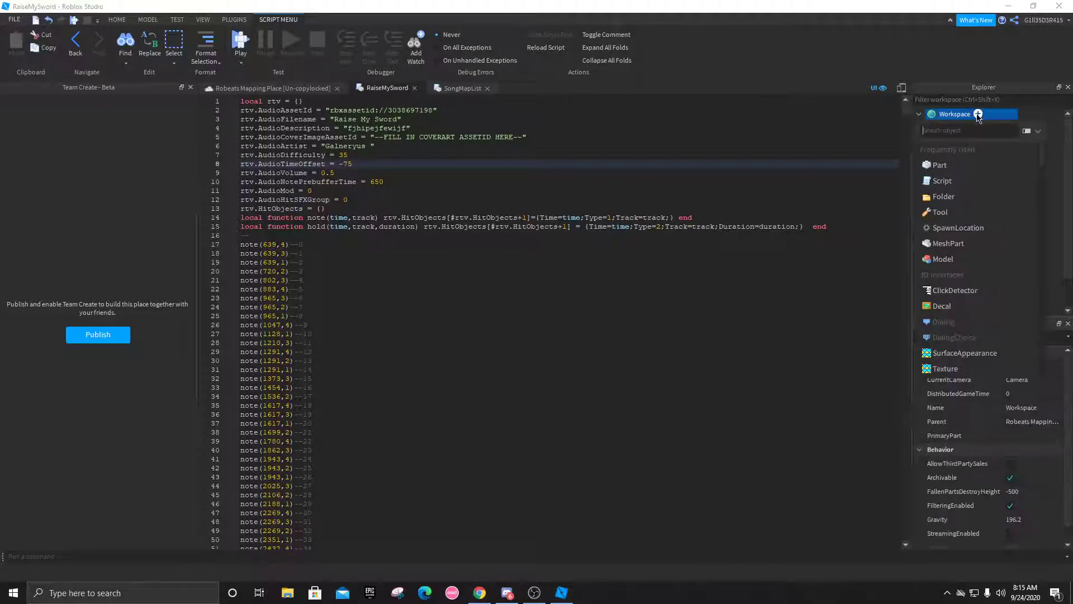
pyautogui.write('Ima')
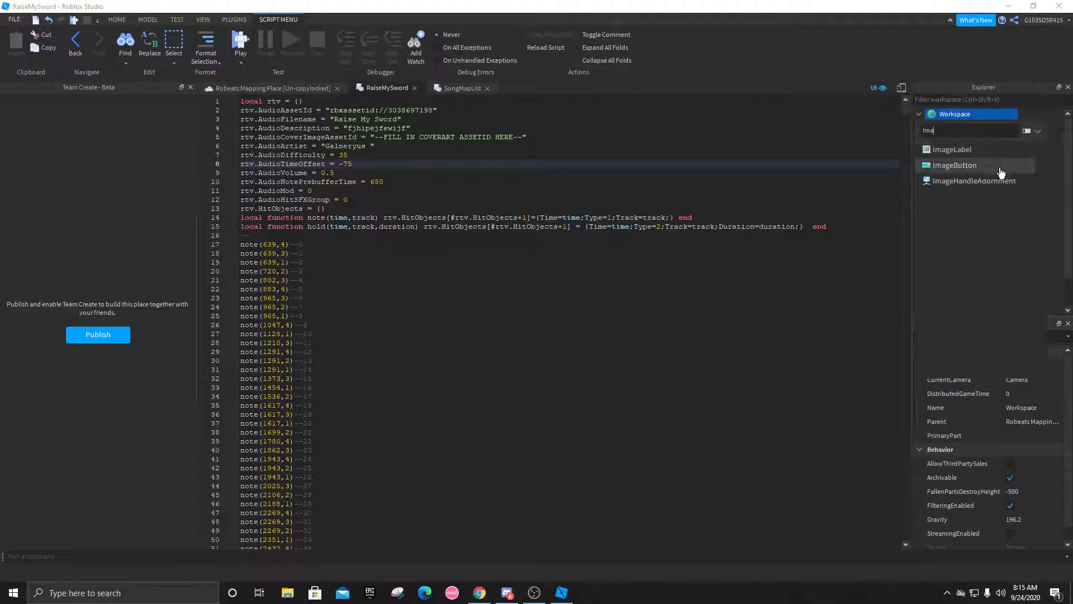
pyautogui.click(950, 149)
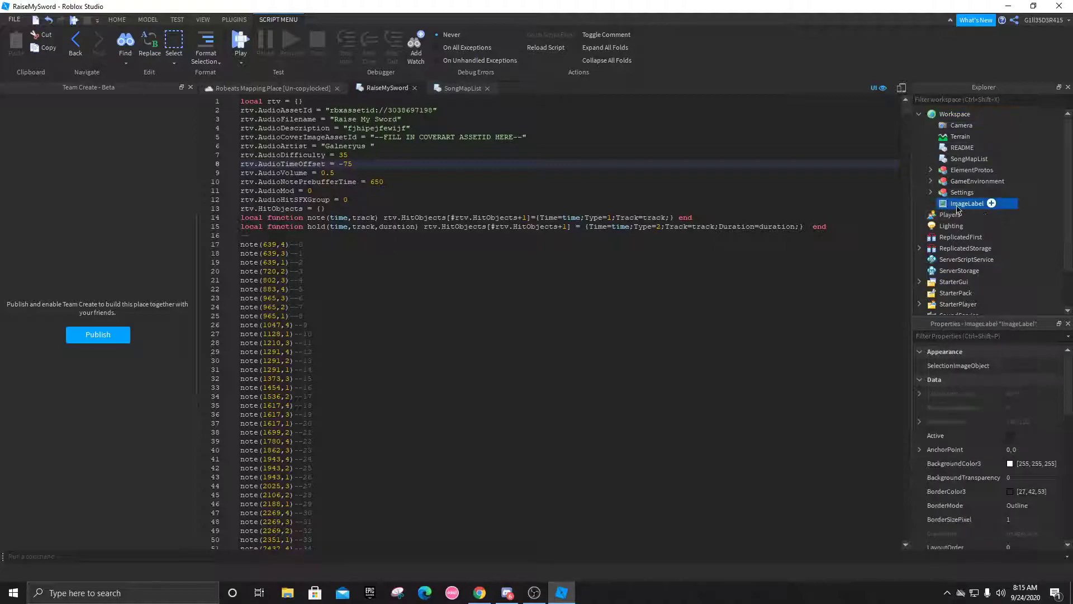
pyautogui.scroll(-10, 1013, 445)
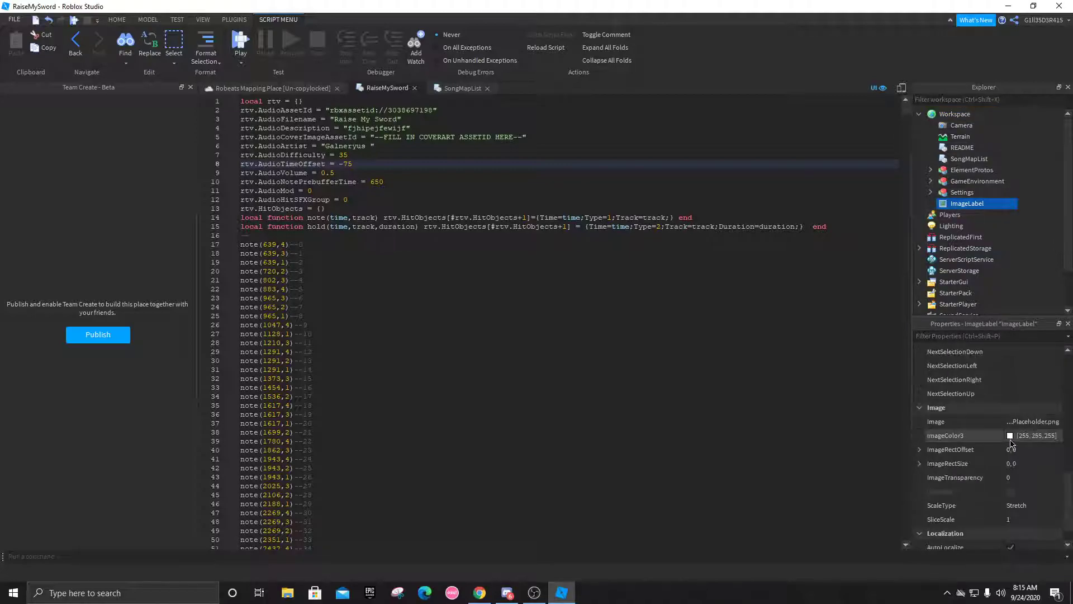
pyautogui.click(1032, 422)
pyautogui.hotkey('ctrl', 'v')
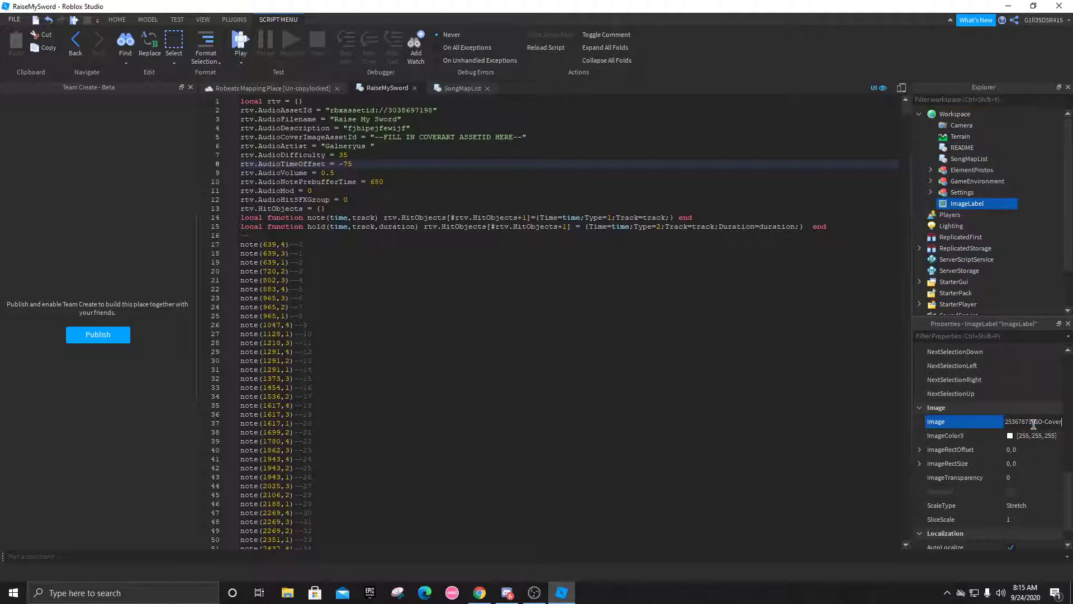
pyautogui.press('Return')
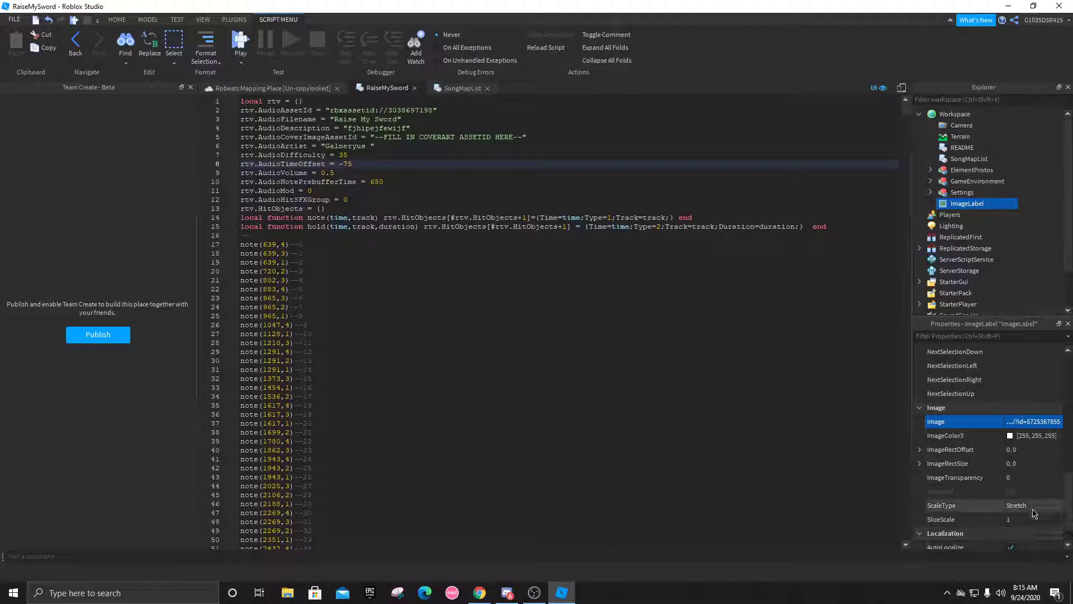
pyautogui.click(1031, 422)
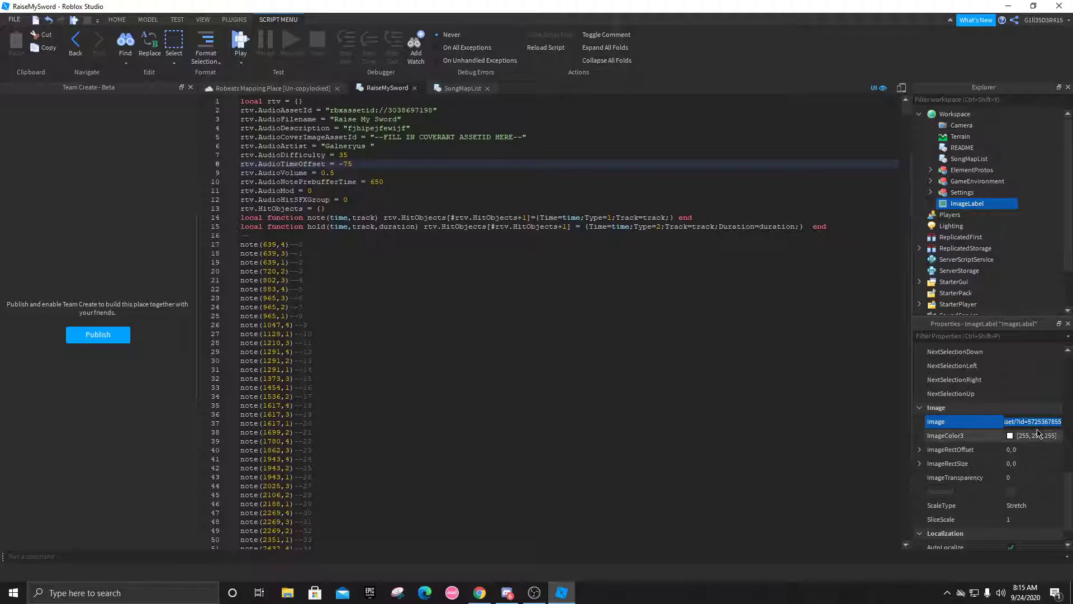
pyautogui.click(1040, 421)
pyautogui.doubleClick(1040, 422)
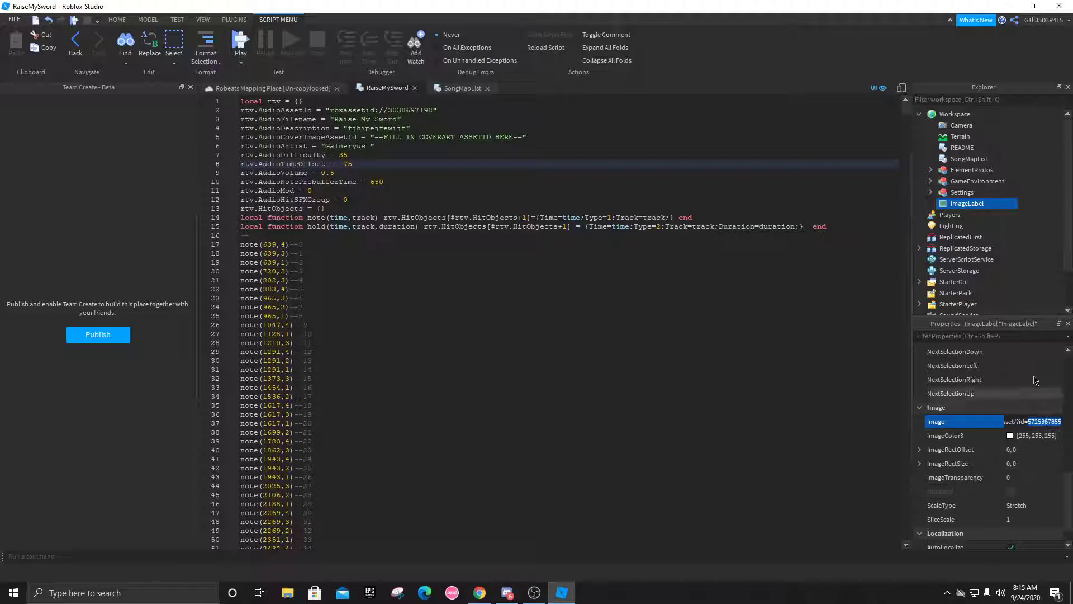
pyautogui.click(522, 137)
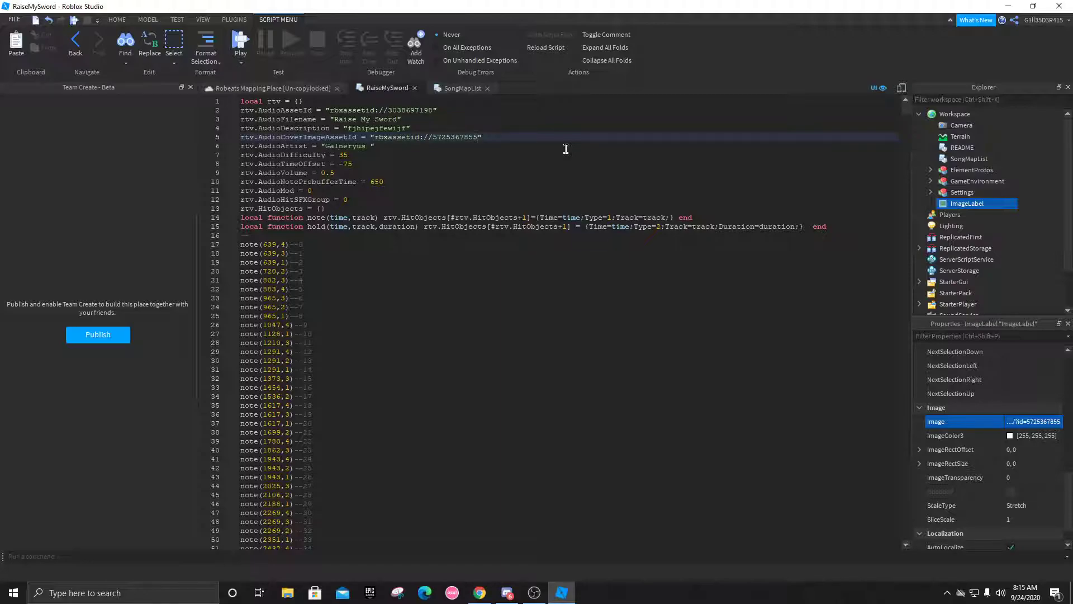
pyautogui.click(327, 92)
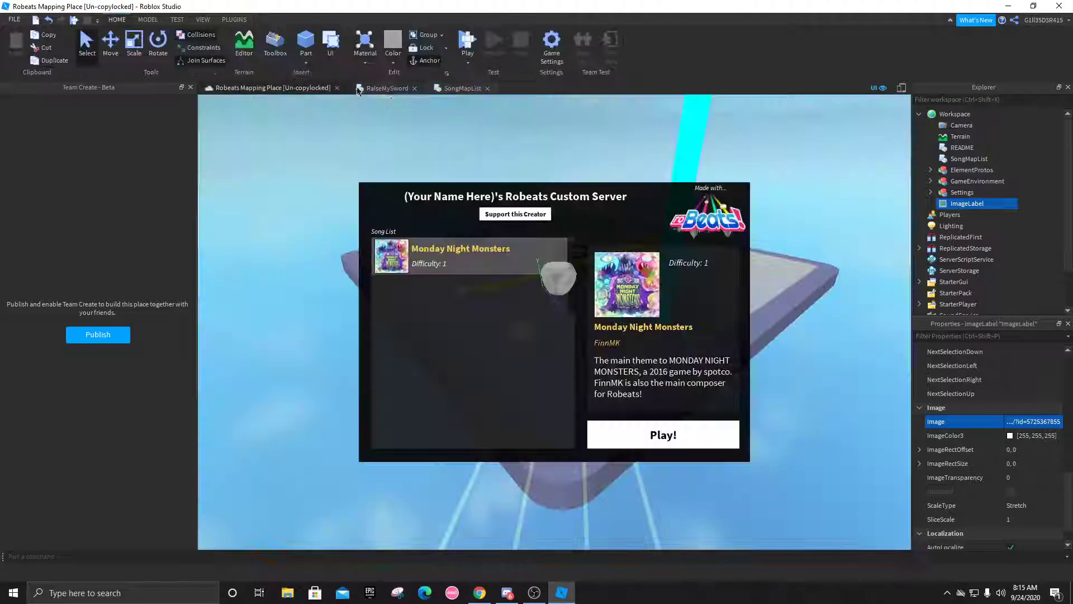
pyautogui.click(414, 87)
pyautogui.click(402, 88)
pyautogui.click(409, 88)
pyautogui.click(468, 40)
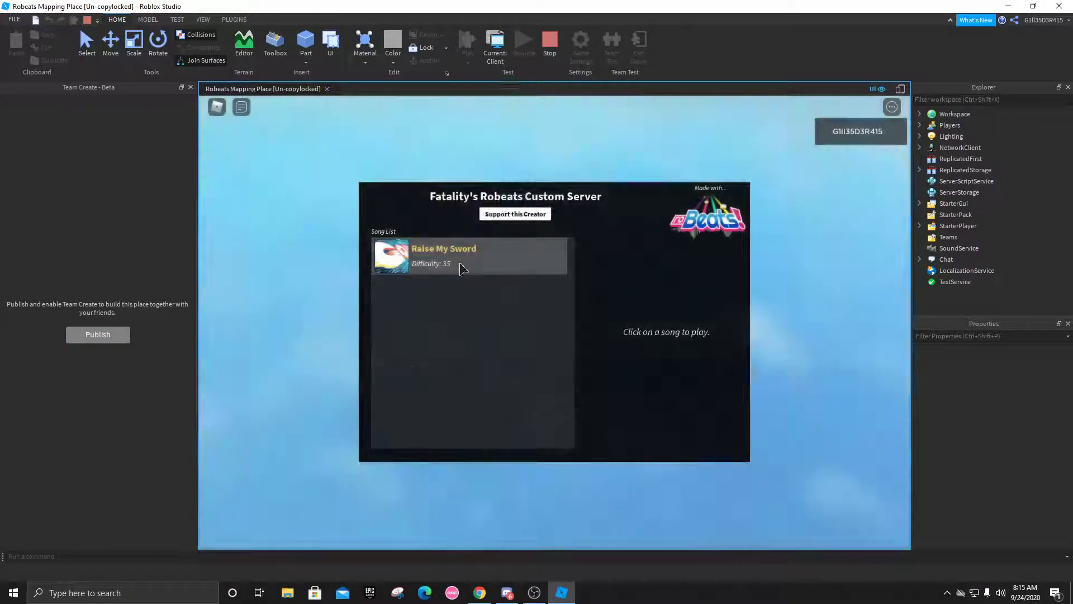
pyautogui.click(462, 269)
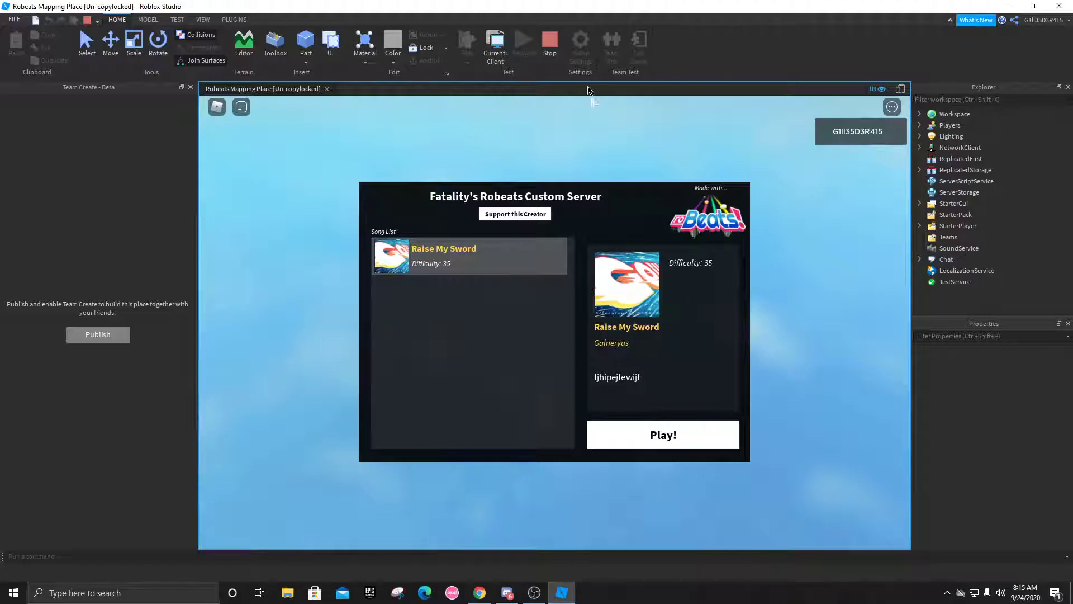
# Step: Stop the playtest and set Lighting Brightness and ClockTime both to 0
pyautogui.click(553, 40)
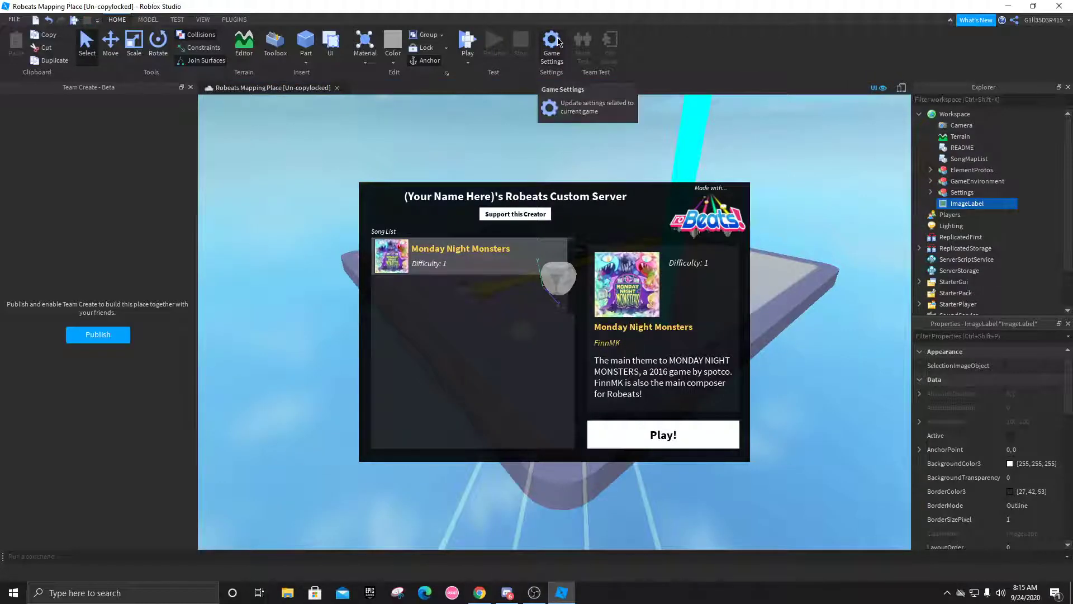
pyautogui.click(920, 114)
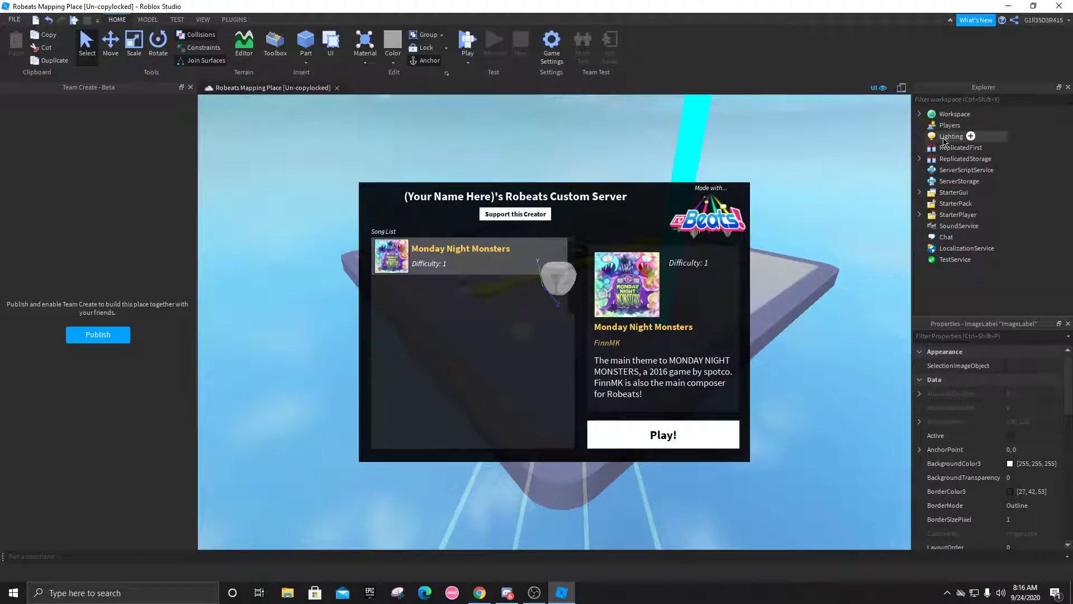
pyautogui.click(950, 136)
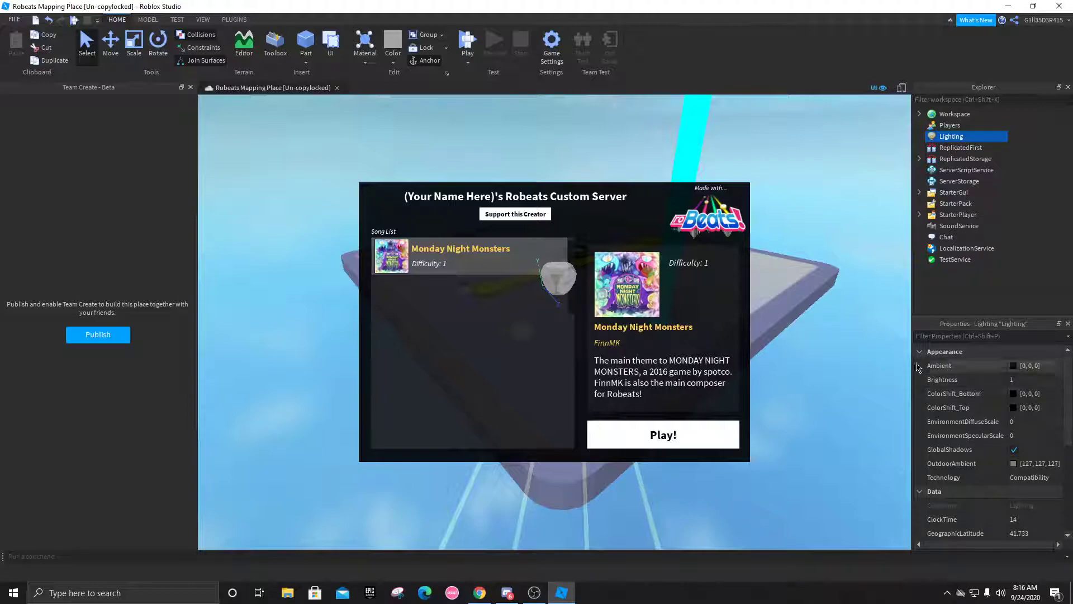
pyautogui.click(1014, 380)
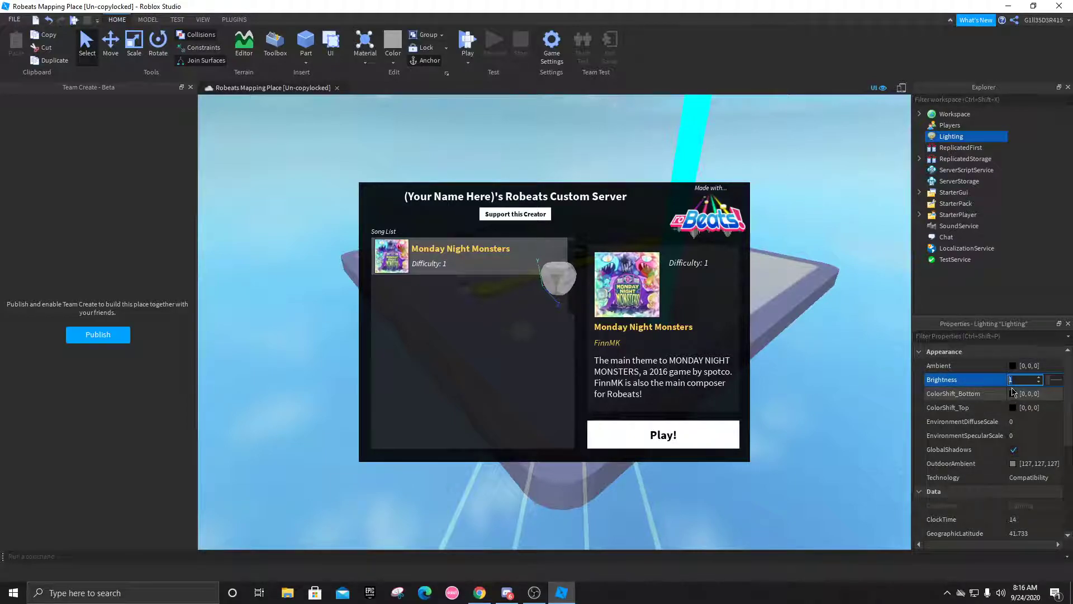
pyautogui.write('0')
pyautogui.press('Return')
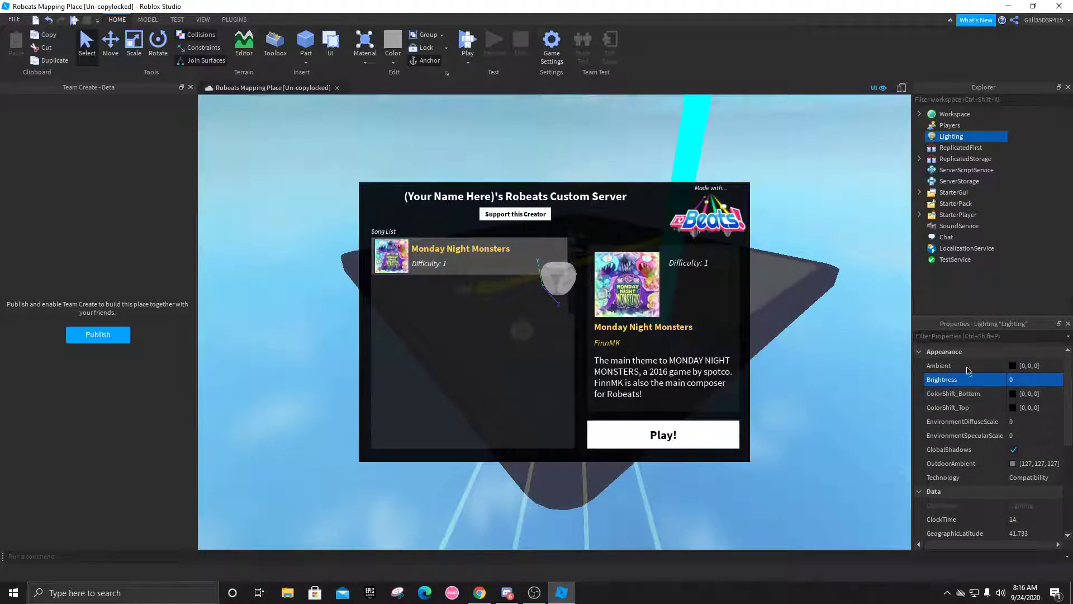
pyautogui.scroll(-1, 1062, 439)
pyautogui.click(1021, 483)
pyautogui.write('0')
pyautogui.press('Return')
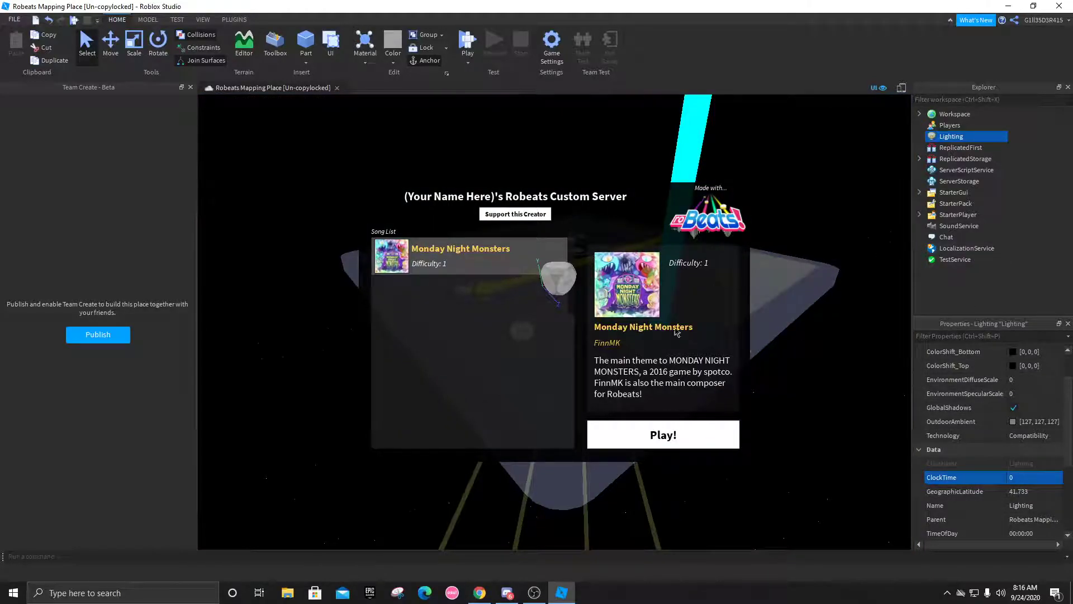
# Step: Add a Sky under Lighting with StarCount 0
pyautogui.click(971, 136)
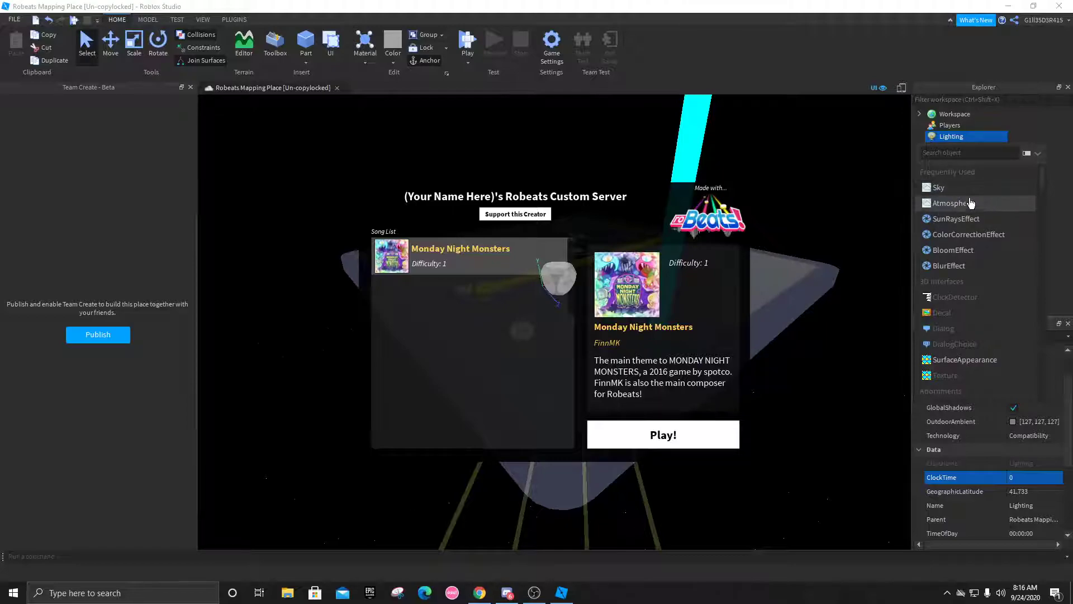
pyautogui.click(973, 190)
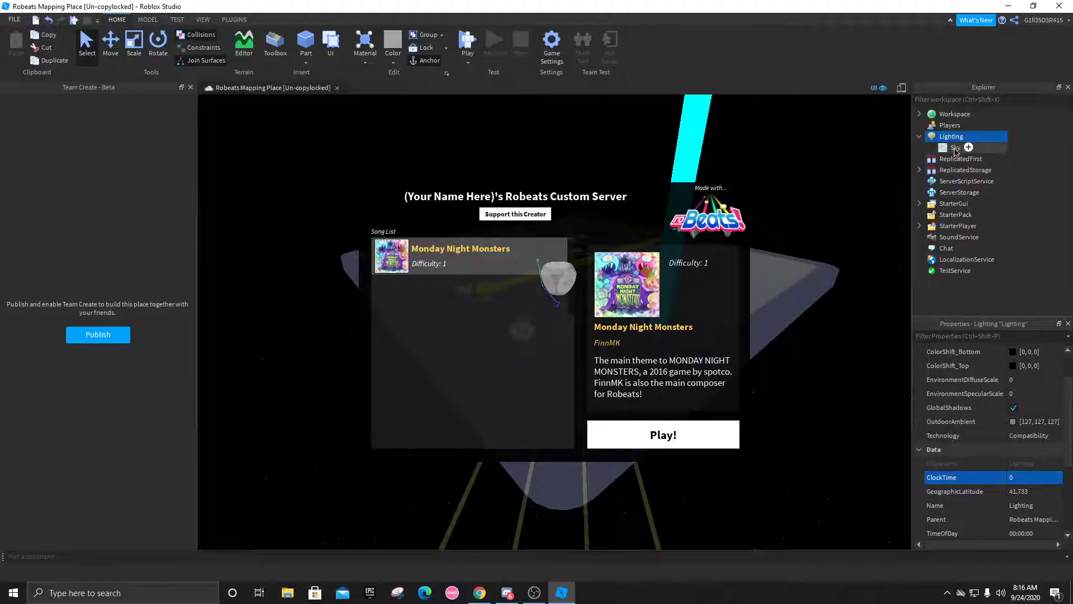
pyautogui.click(955, 148)
pyautogui.scroll(-1, 991, 464)
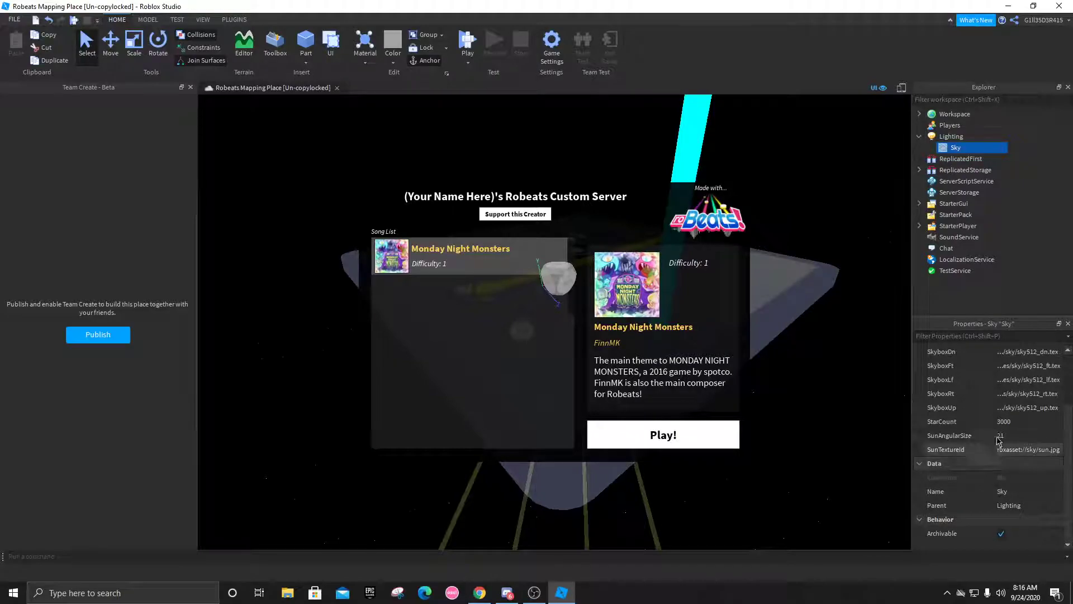
pyautogui.click(1013, 422)
pyautogui.press('Return')
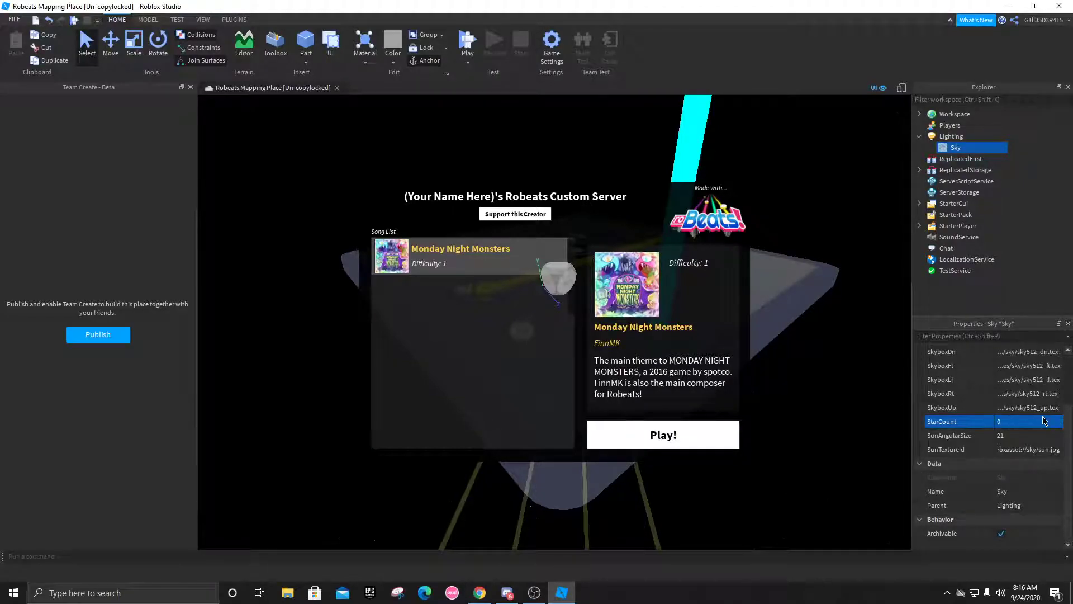
pyautogui.click(1039, 151)
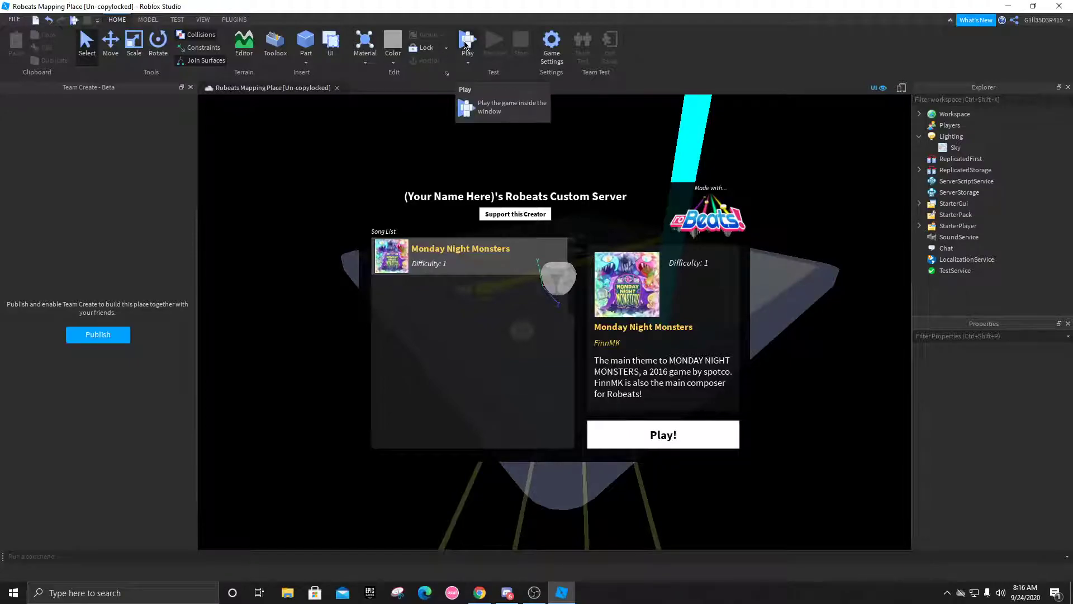
pyautogui.click(467, 42)
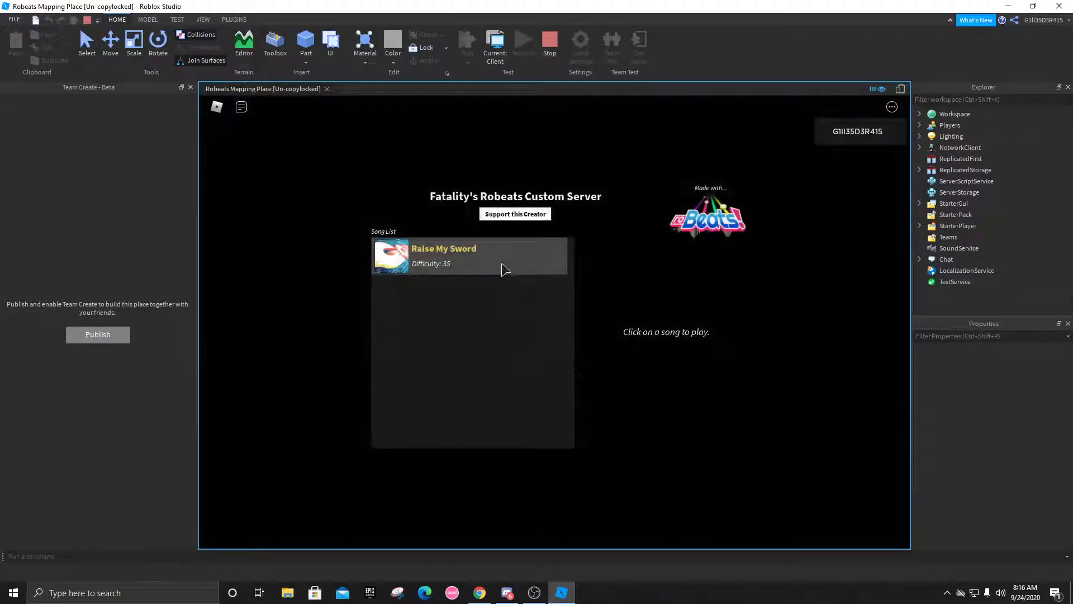
pyautogui.click(503, 271)
pyautogui.click(658, 442)
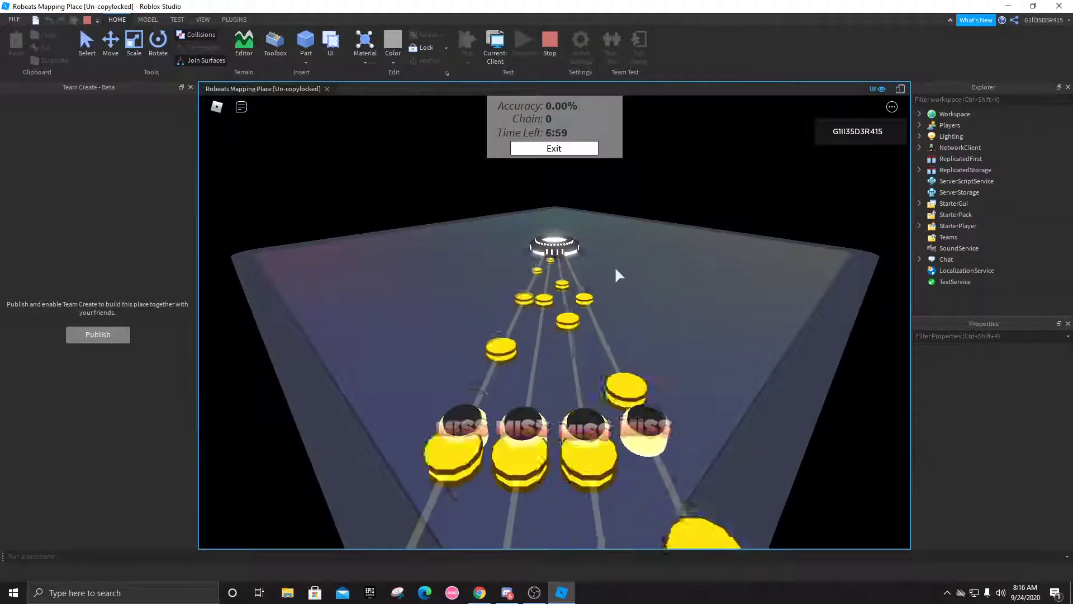
pyautogui.press('q')
pyautogui.press('w')
pyautogui.press('o')
pyautogui.press('p')
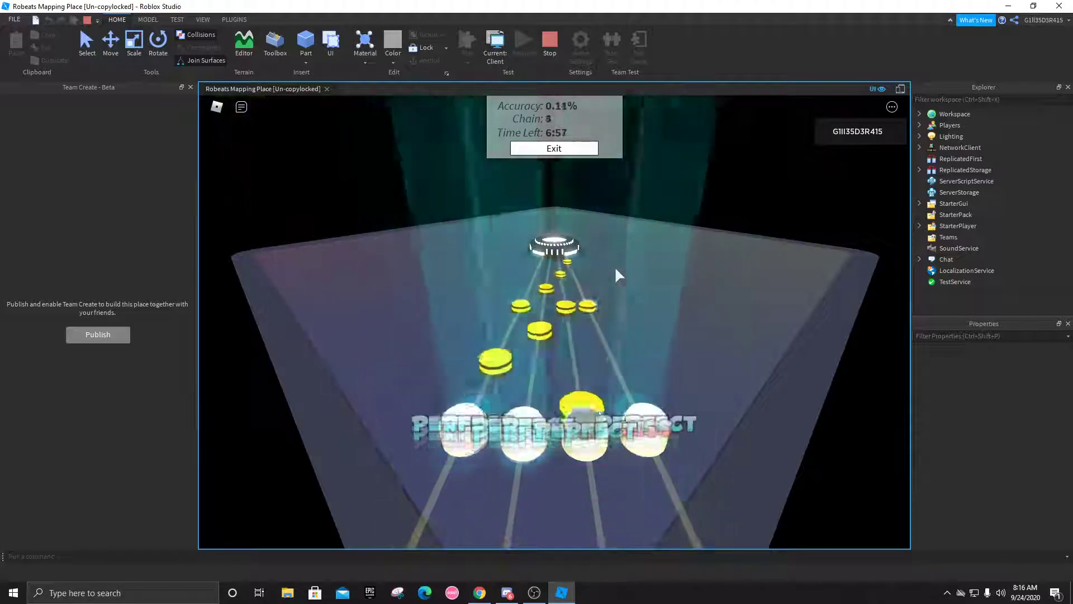
pyautogui.press('q')
pyautogui.press('w')
pyautogui.press('o')
pyautogui.press('p')
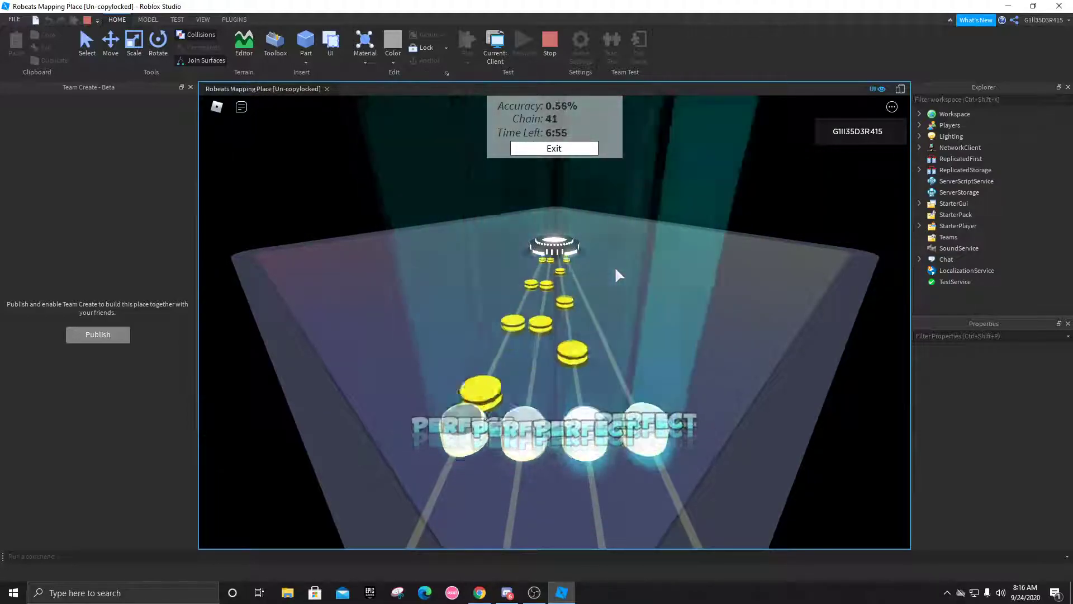
pyautogui.press('q')
pyautogui.press('w')
pyautogui.press('o')
pyautogui.press('p')
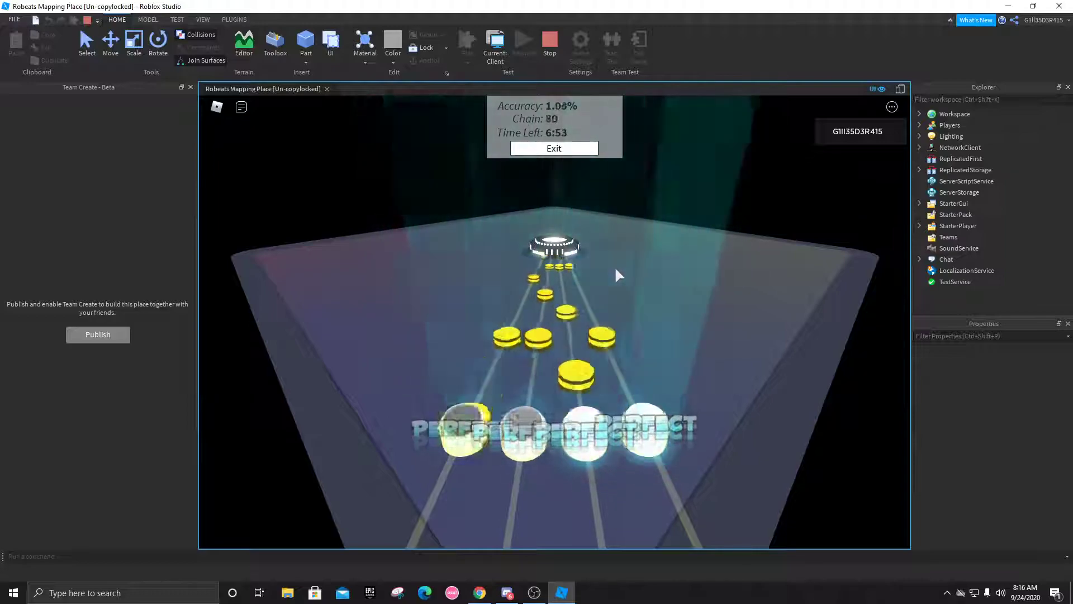
pyautogui.press('q')
pyautogui.press('w')
pyautogui.press('o')
pyautogui.press('p')
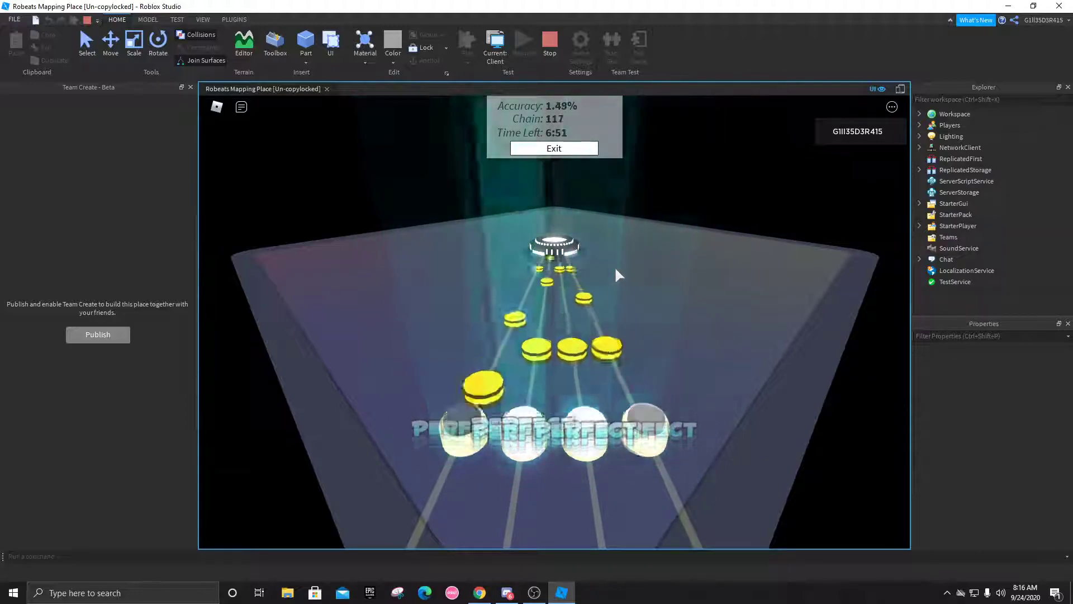
pyautogui.press('q')
pyautogui.press('w')
pyautogui.press('o')
pyautogui.press('p')
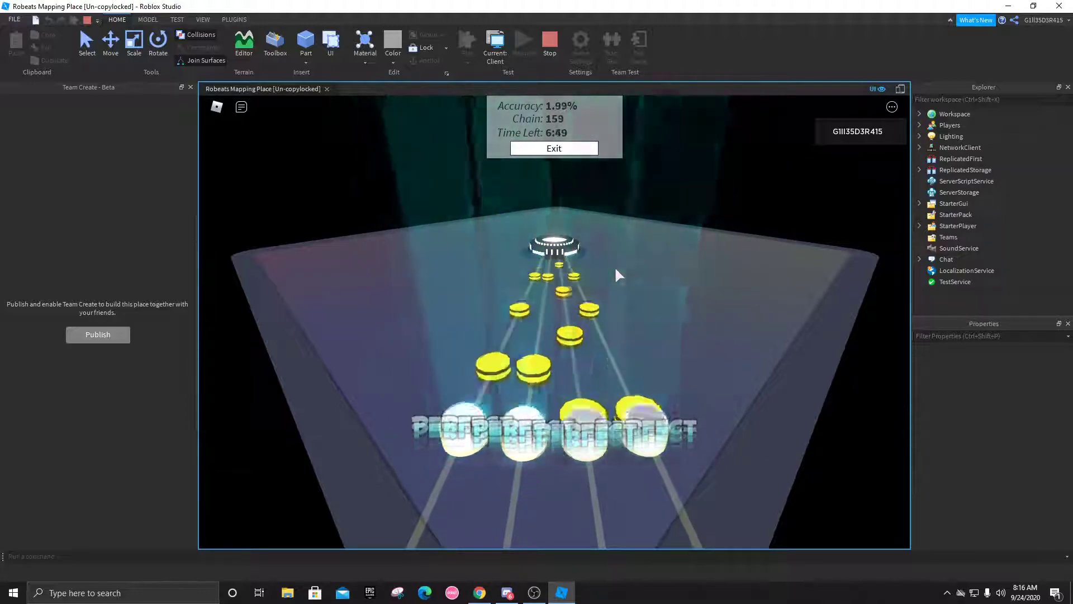
pyautogui.press('q')
pyautogui.press('w')
pyautogui.press('o')
pyautogui.press('p')
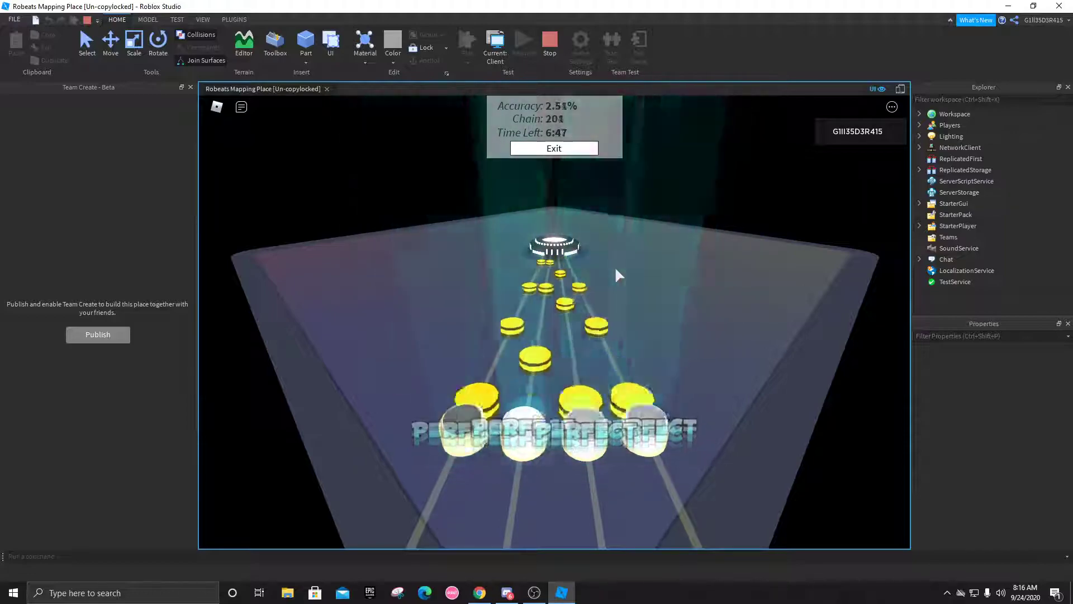
pyautogui.press('q')
pyautogui.press('w')
pyautogui.press('o')
pyautogui.press('p')
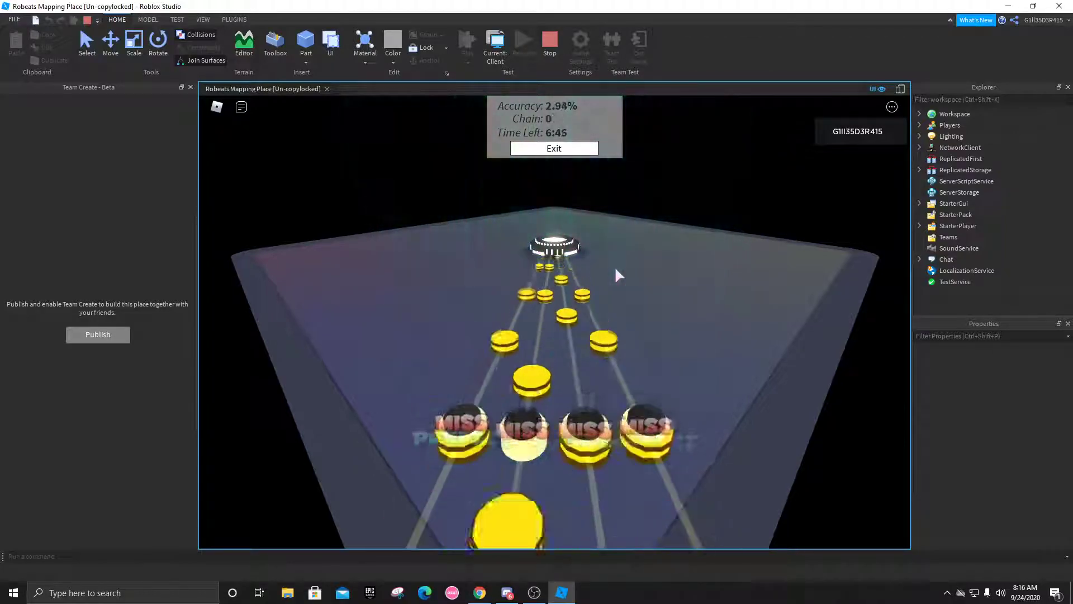
pyautogui.click(556, 146)
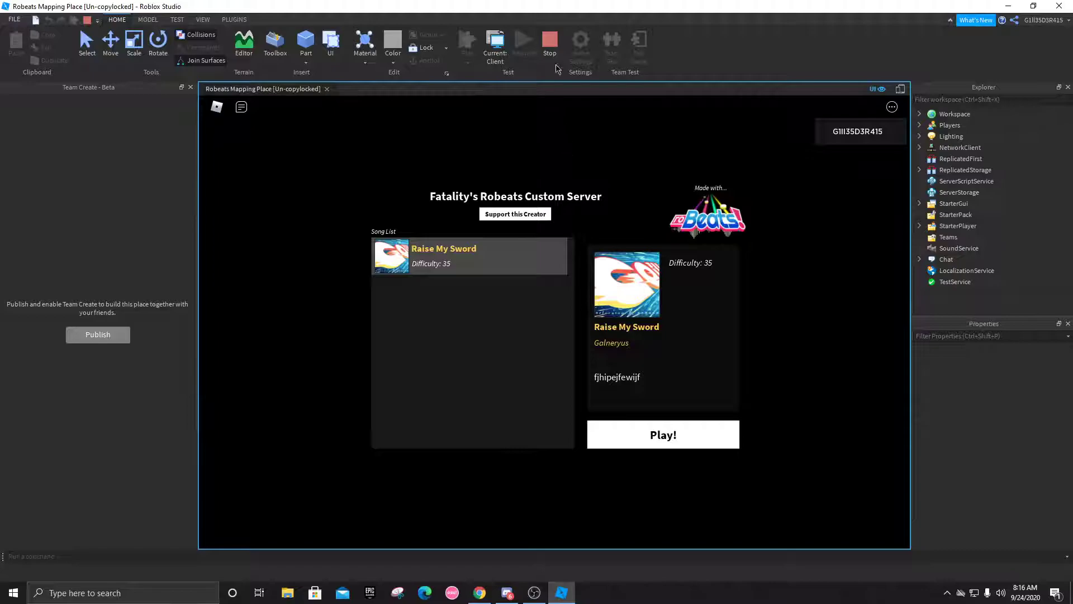
# Step: Change the Color3 of SingleNoteAdornProto's Body Adorn from yellow [254, 226, 19] to white
pyautogui.click(549, 48)
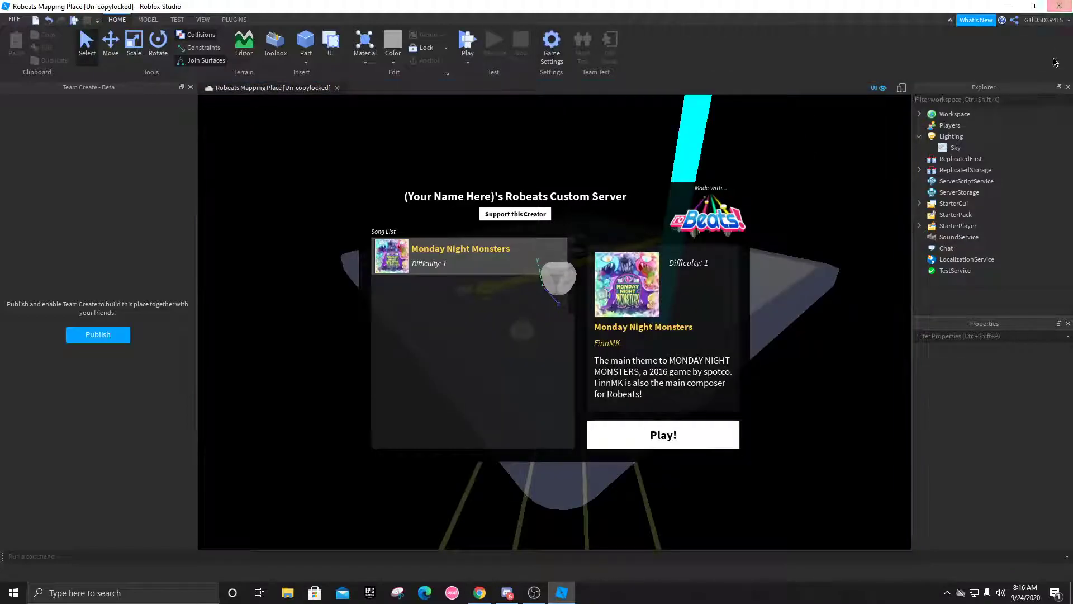
pyautogui.click(920, 114)
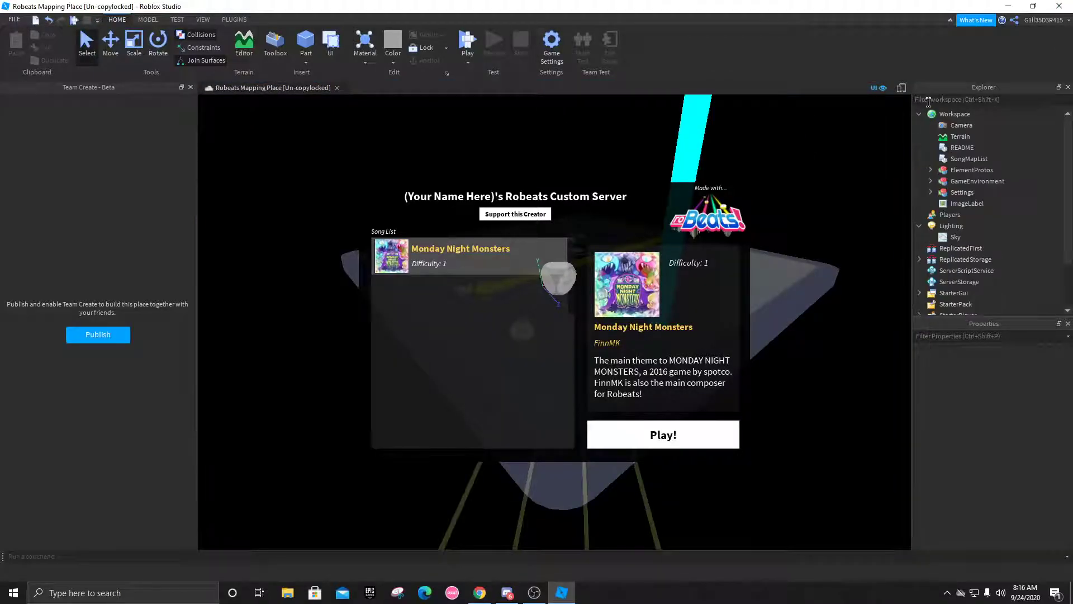
pyautogui.click(931, 170)
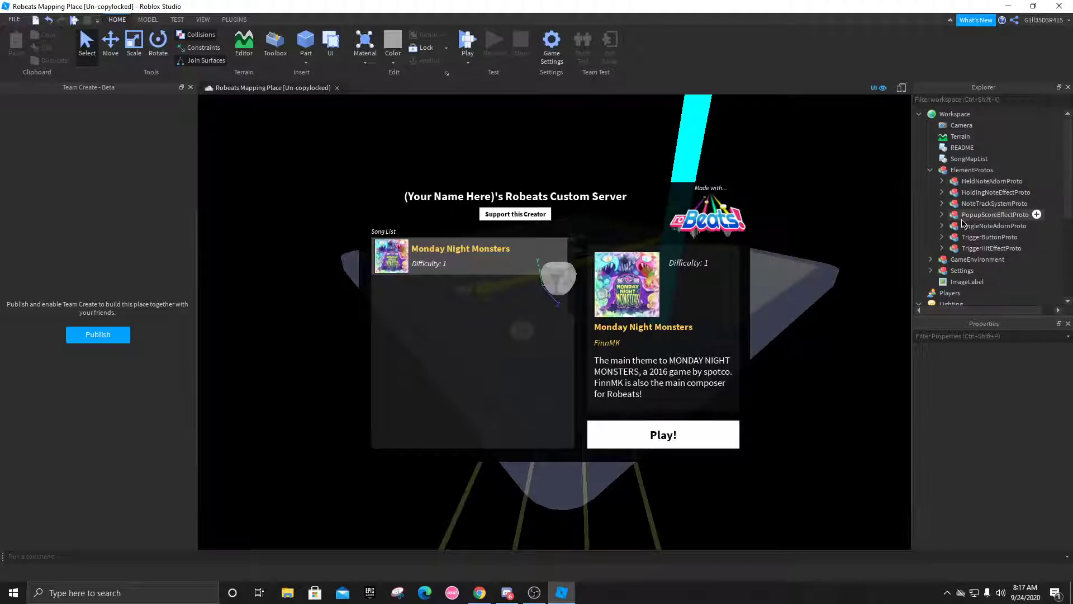
pyautogui.click(942, 226)
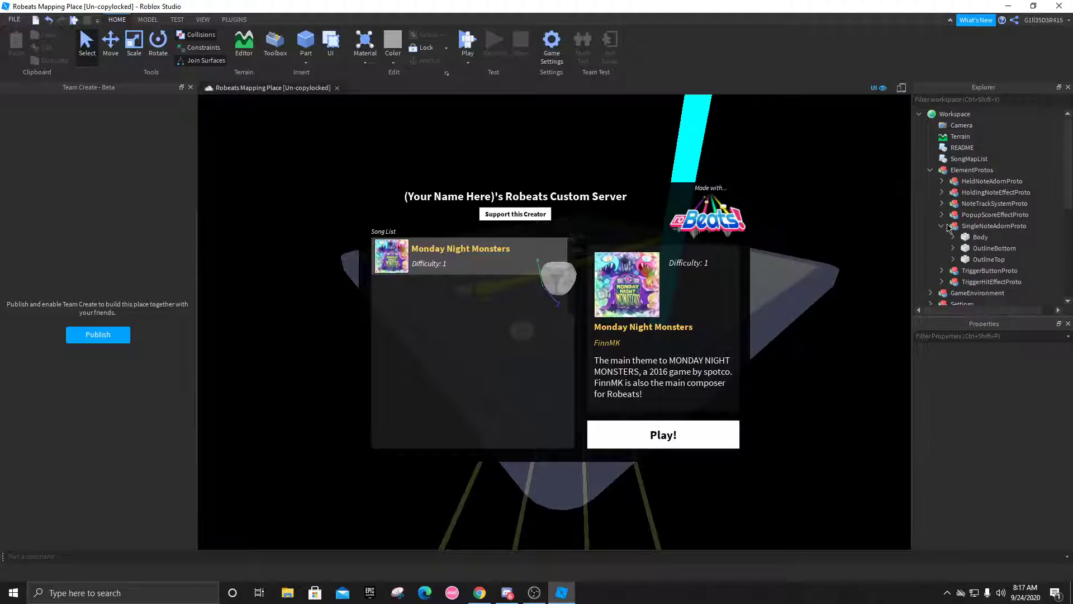
pyautogui.click(953, 237)
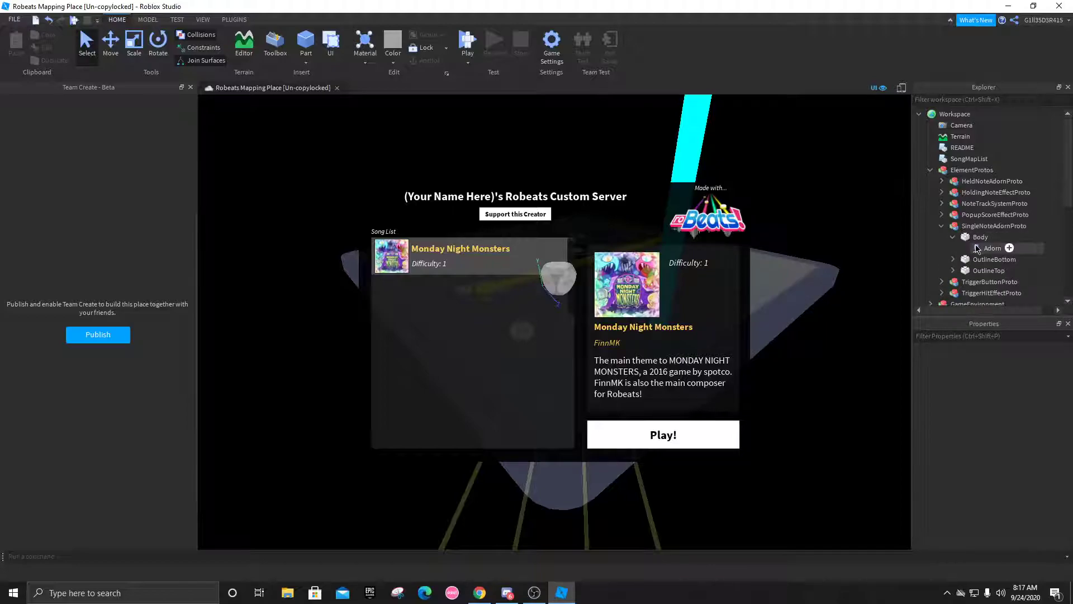
pyautogui.click(976, 249)
pyautogui.click(981, 248)
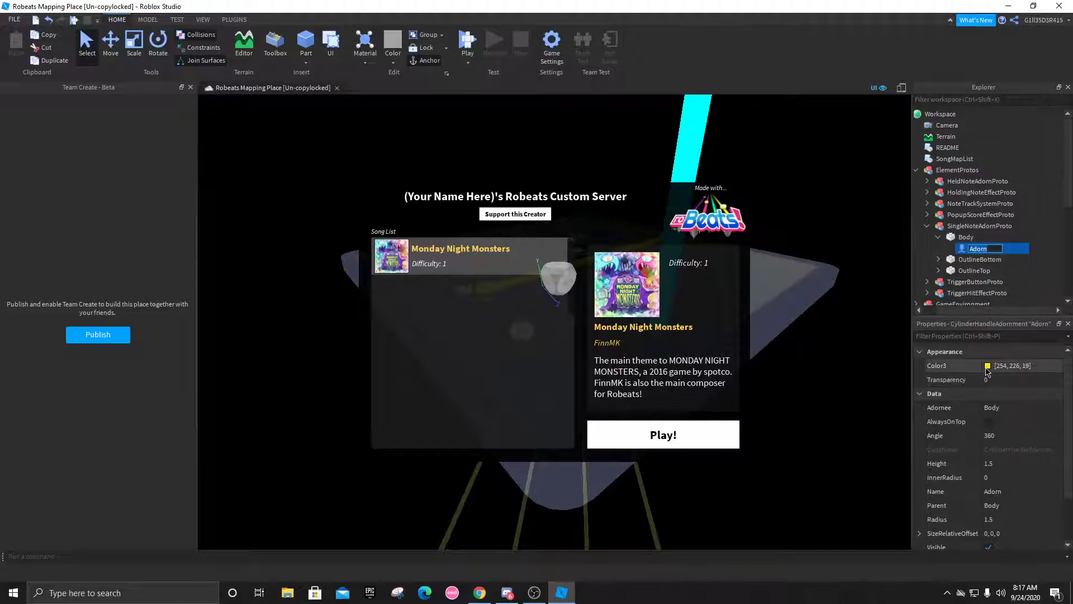
pyautogui.click(966, 237)
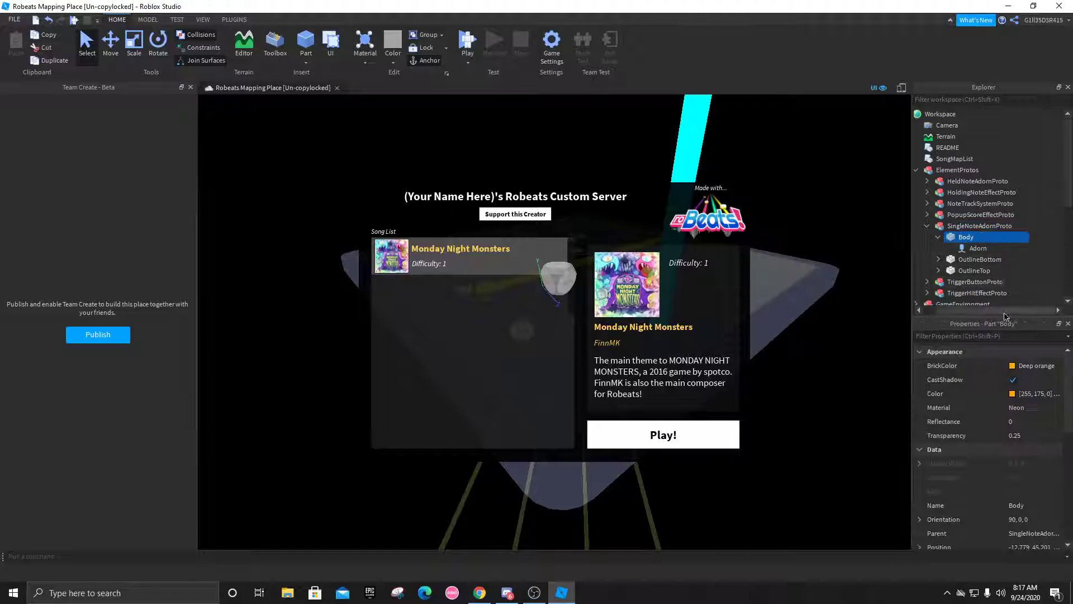
pyautogui.click(978, 248)
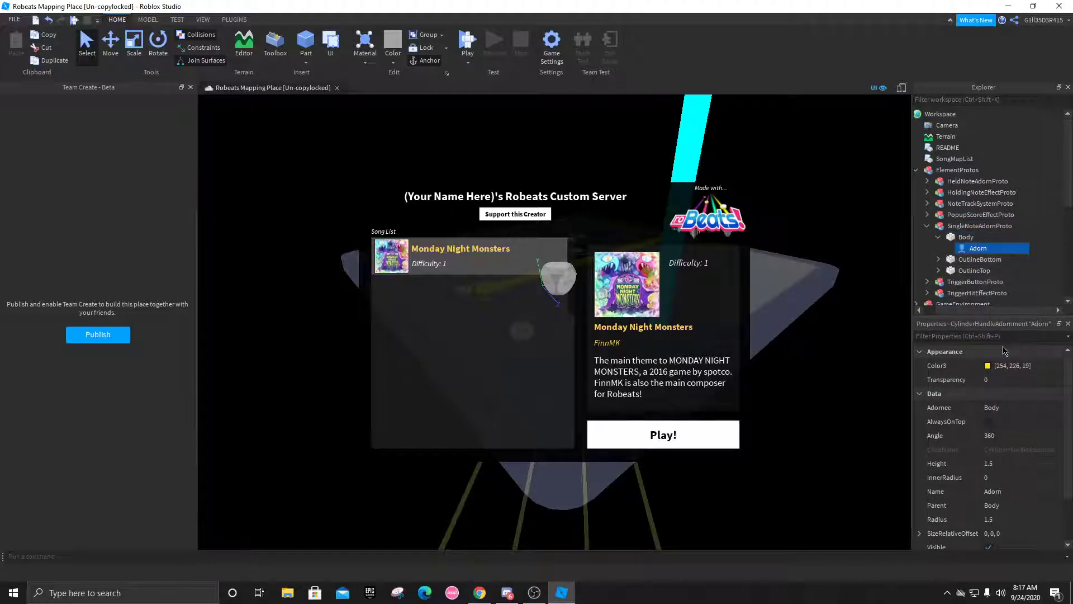
pyautogui.click(988, 365)
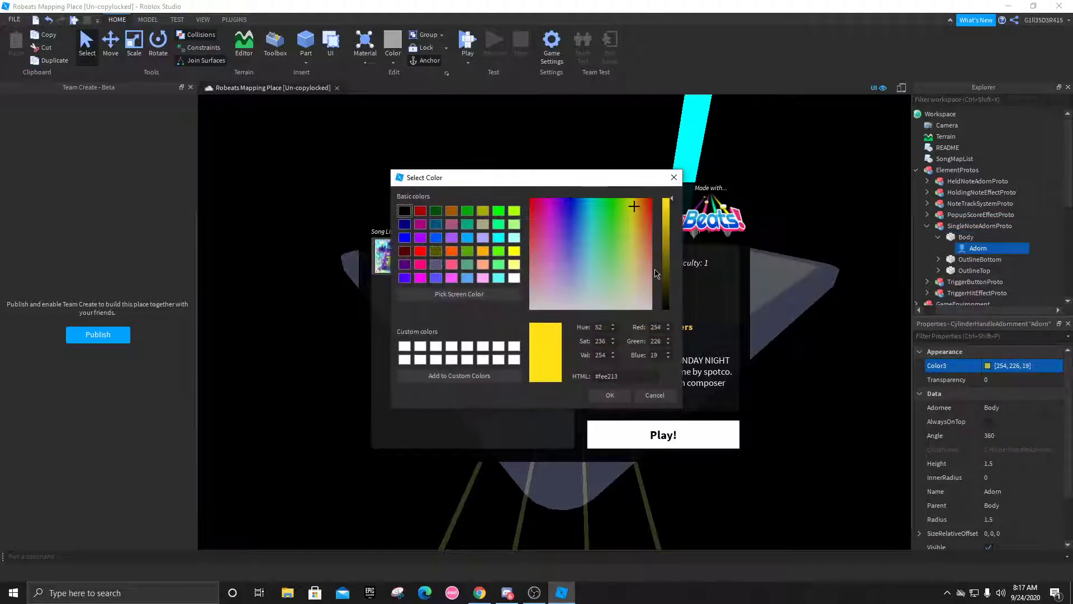
pyautogui.moveTo(540, 299)
pyautogui.mouseDown()
pyautogui.moveTo(534, 332)
pyautogui.moveTo(546, 292)
pyautogui.moveTo(530, 311)
pyautogui.mouseUp()
pyautogui.click(610, 395)
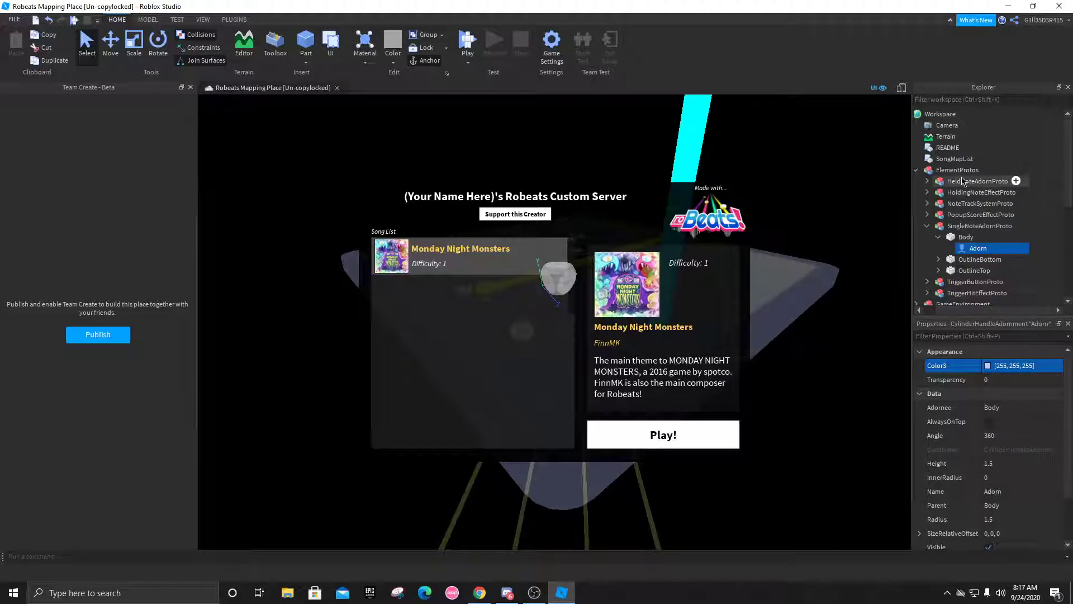
# Step: Make the Adorn in HeldNoteAdornProto's Body white
pyautogui.click(928, 181)
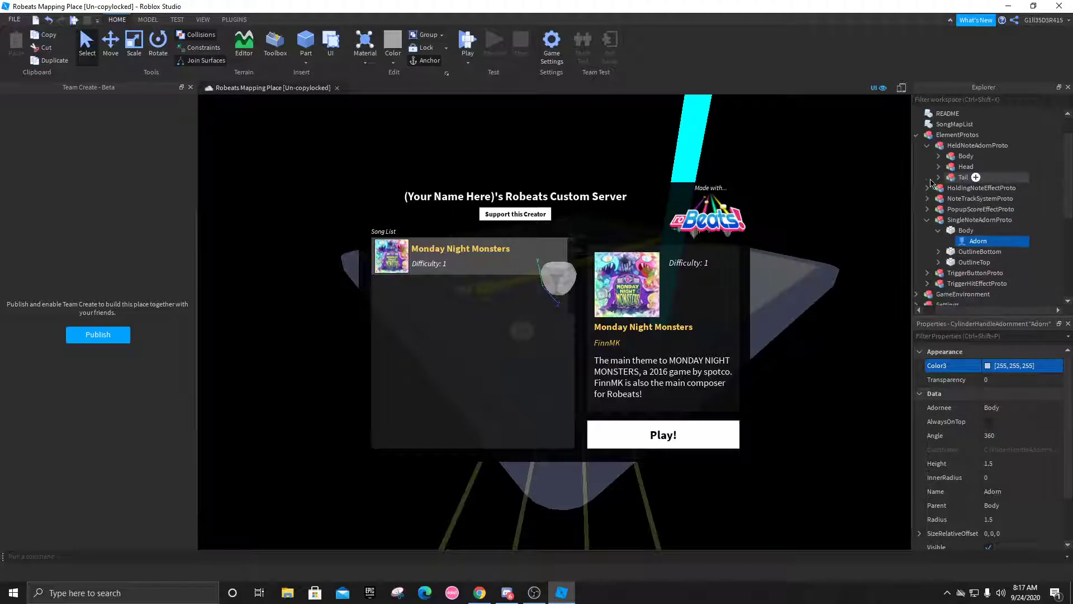
pyautogui.click(938, 188)
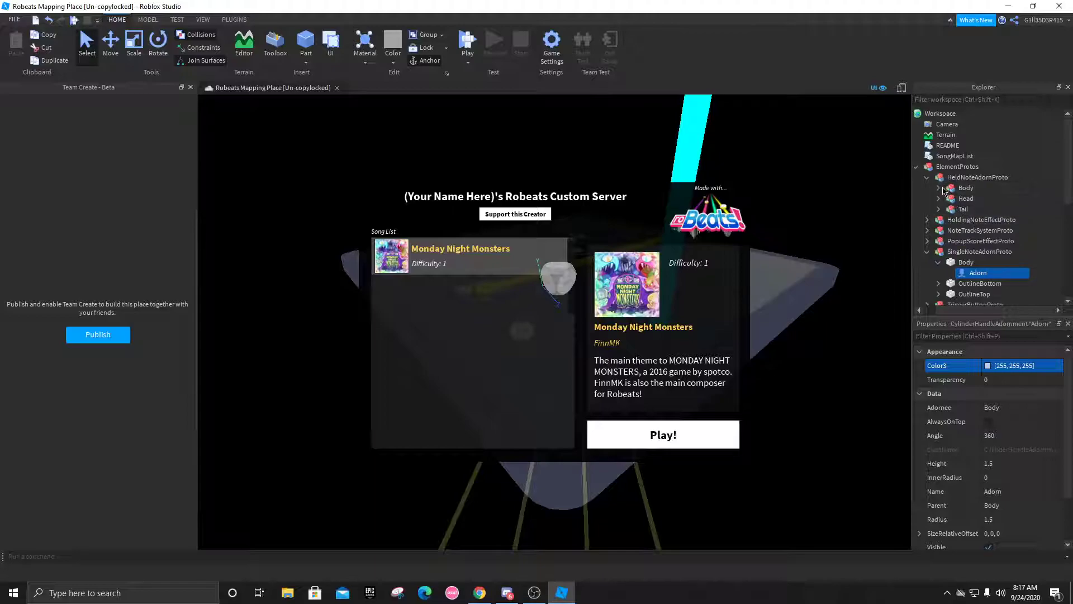
pyautogui.scroll(-1, 965, 179)
pyautogui.click(966, 171)
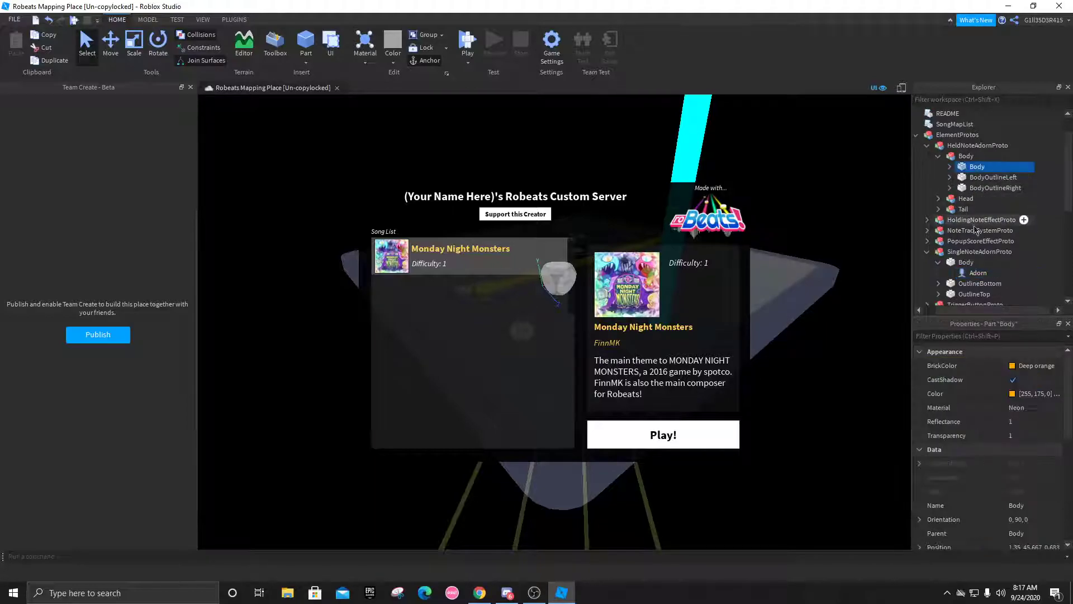
pyautogui.click(945, 166)
pyautogui.click(983, 177)
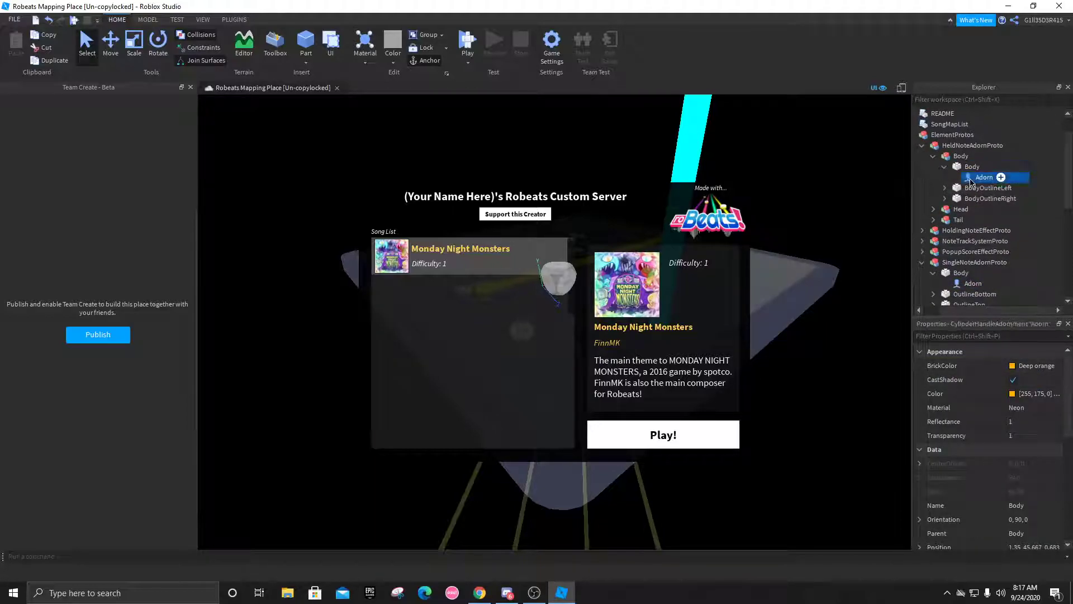
pyautogui.click(988, 365)
pyautogui.moveTo(532, 306); pyautogui.dragTo(530, 335)
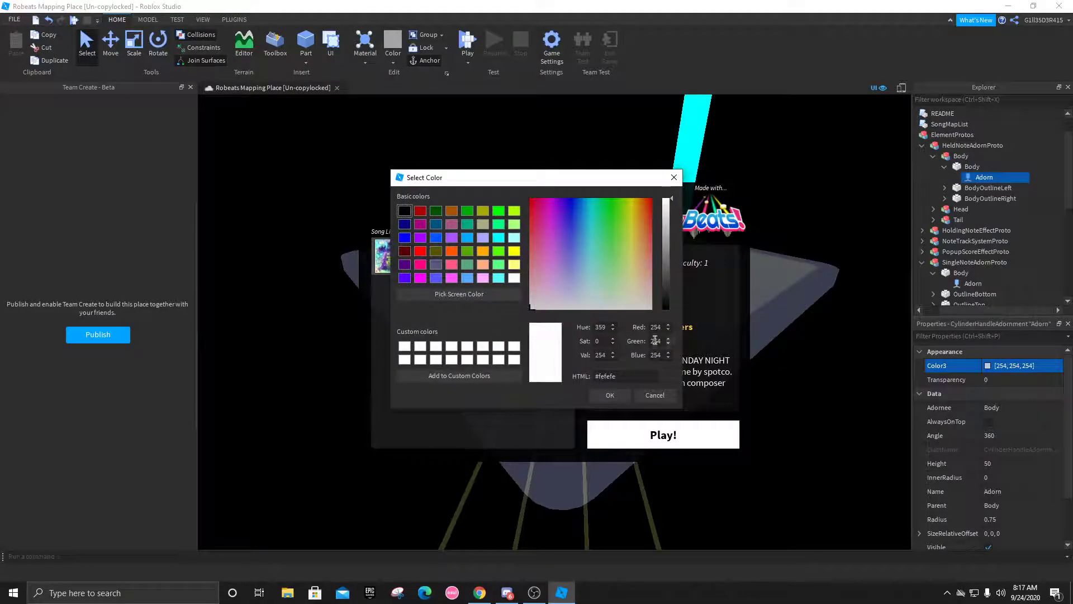
pyautogui.click(610, 395)
pyautogui.click(944, 166)
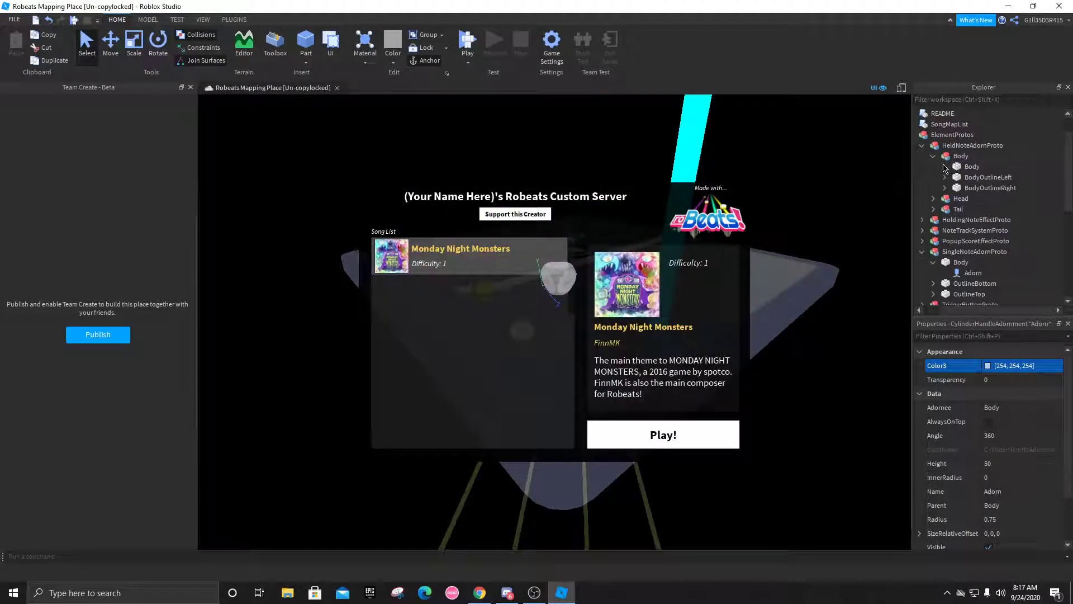
pyautogui.click(932, 156)
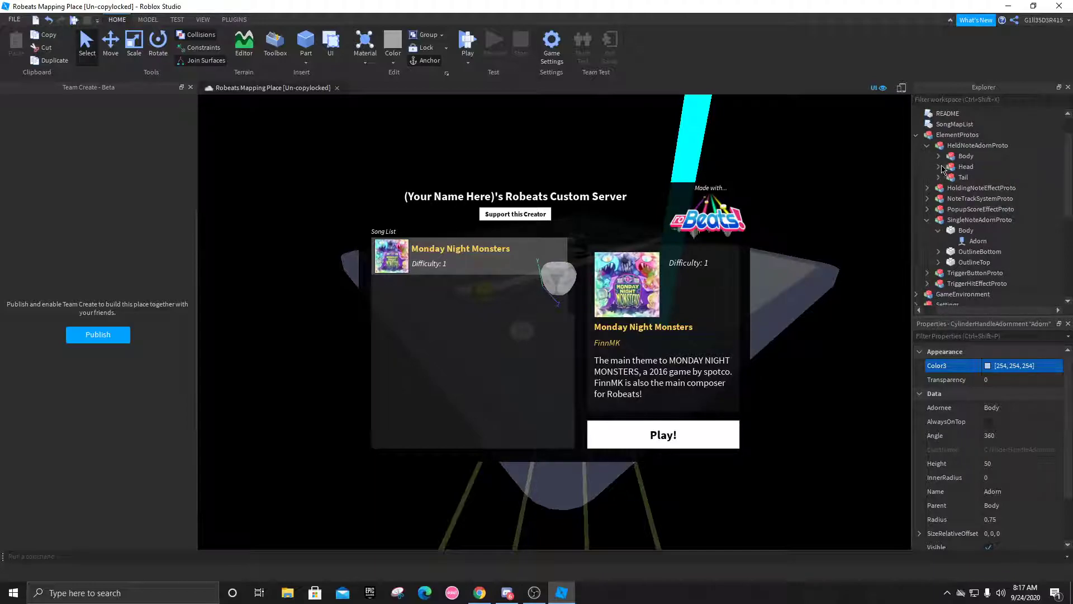
# Step: Set the held note Head Adorn's Color3 to white (254, 254, 254)
pyautogui.click(939, 166)
pyautogui.click(950, 177)
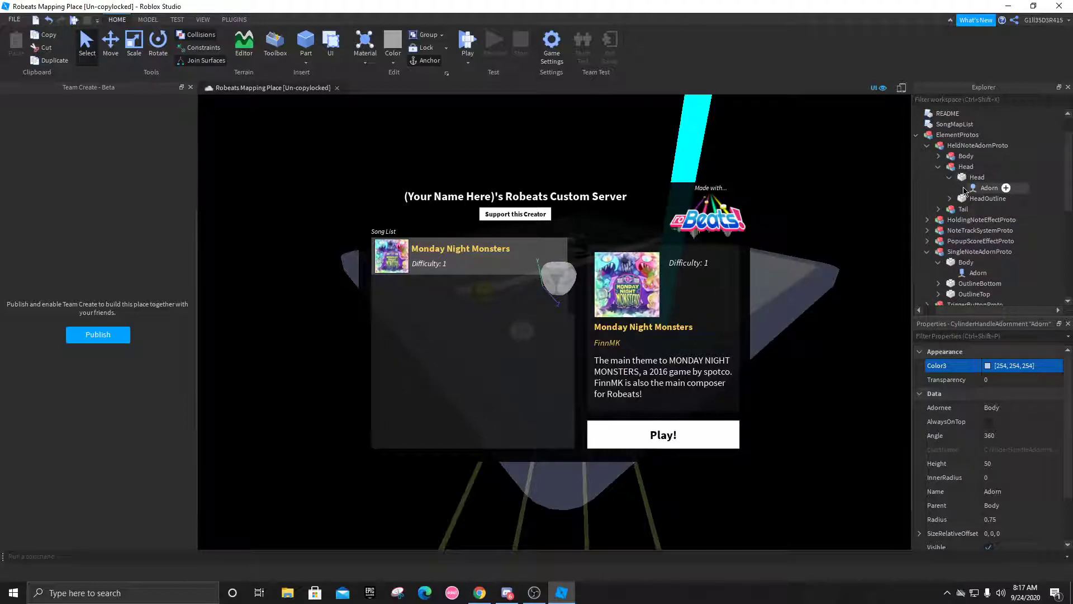
pyautogui.click(989, 188)
pyautogui.click(994, 367)
pyautogui.click(582, 283)
pyautogui.click(532, 307)
pyautogui.click(610, 395)
pyautogui.click(949, 177)
pyautogui.click(939, 167)
# Step: Make the held note Tail Adorn white and collapse the ElementProtos tree
pyautogui.click(939, 178)
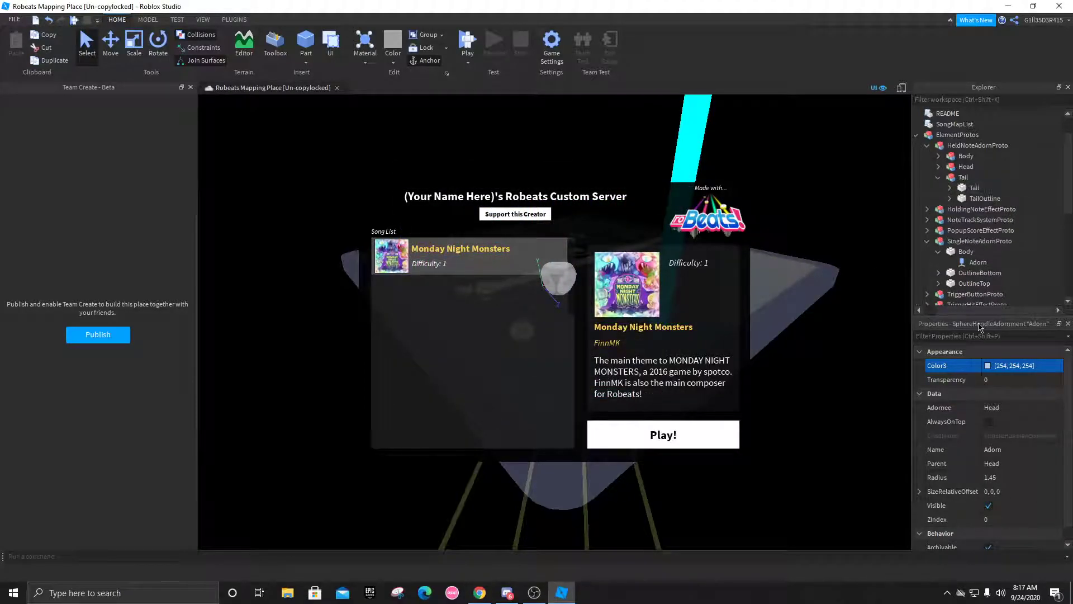
pyautogui.click(950, 188)
pyautogui.click(989, 199)
pyautogui.click(989, 366)
pyautogui.moveTo(613, 289); pyautogui.dragTo(616, 308)
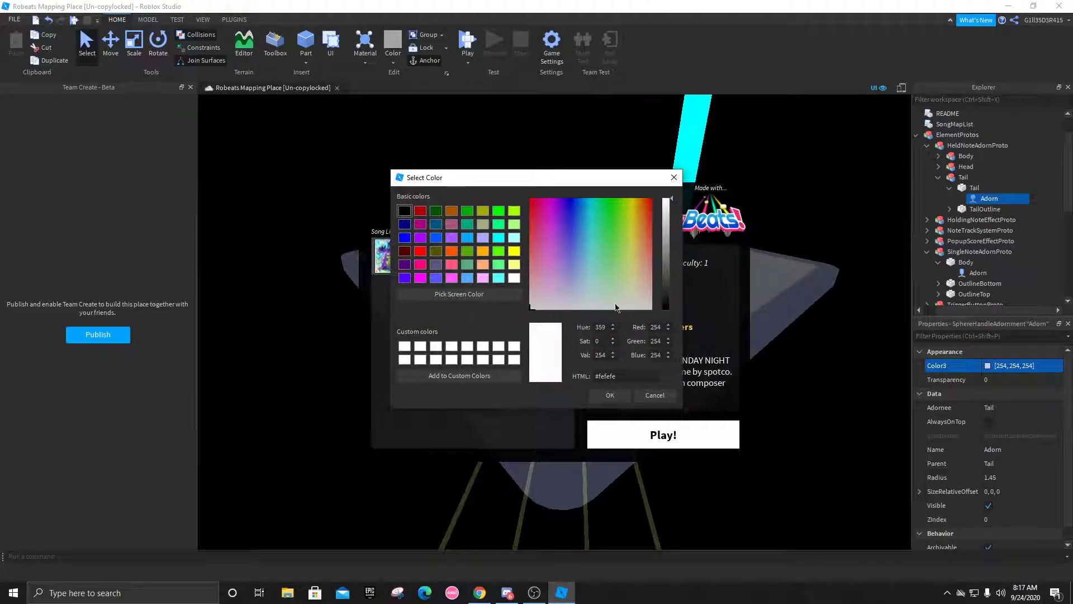
pyautogui.click(619, 394)
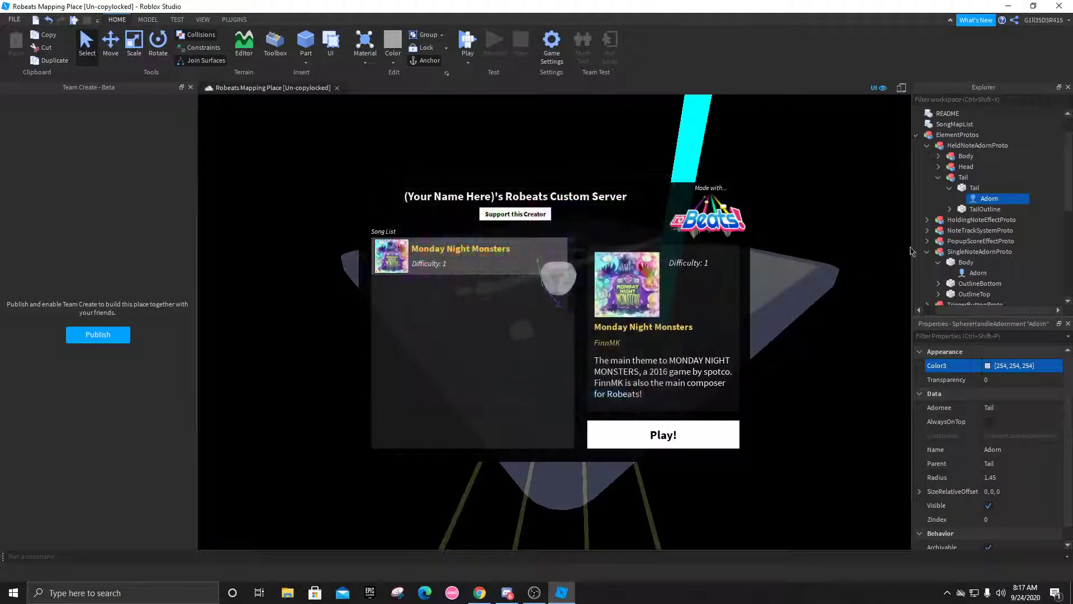
pyautogui.click(948, 188)
pyautogui.click(938, 177)
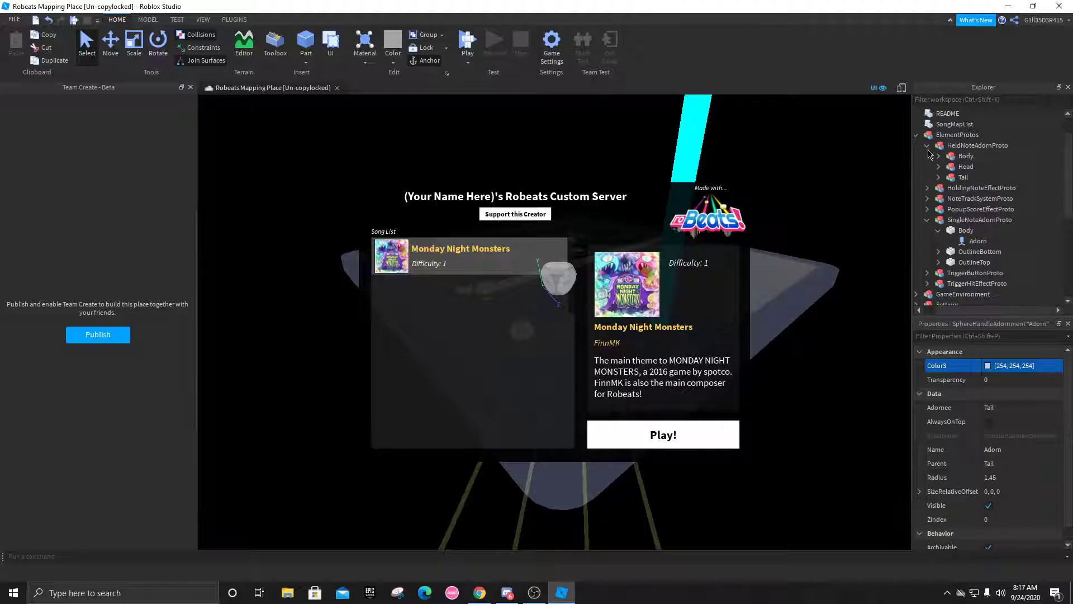
pyautogui.click(916, 134)
pyautogui.scroll(1, 977, 189)
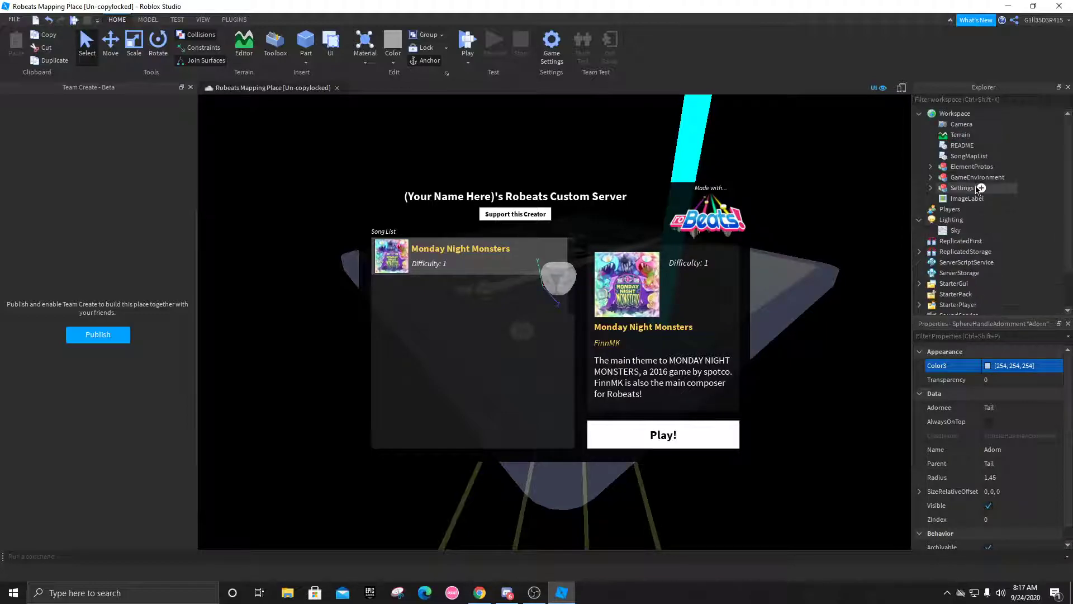
pyautogui.click(748, 170)
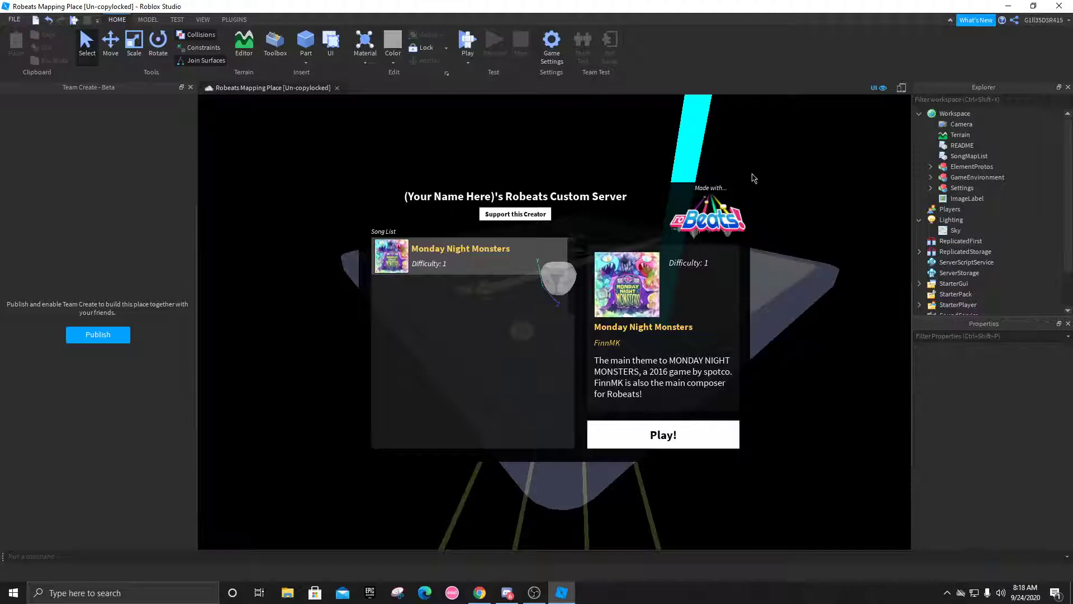
pyautogui.click(919, 219)
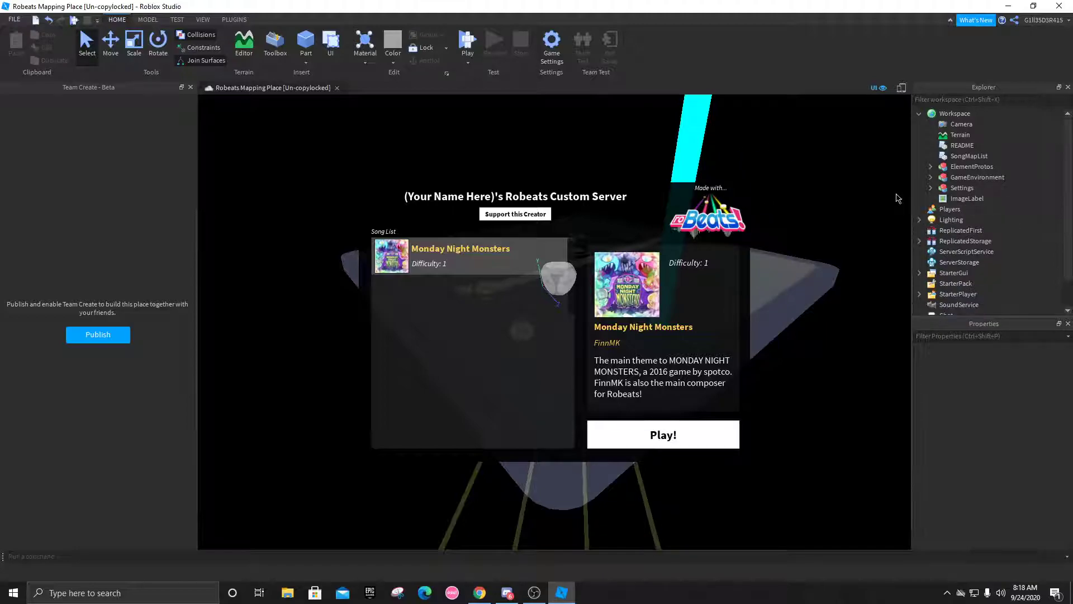
pyautogui.click(467, 51)
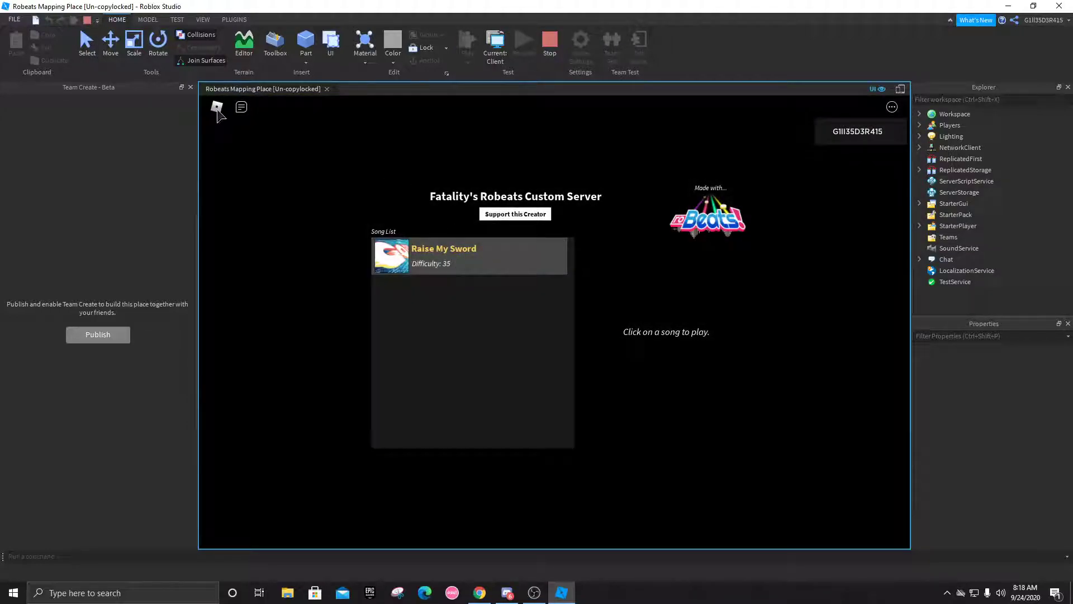
pyautogui.click(217, 107)
pyautogui.click(464, 155)
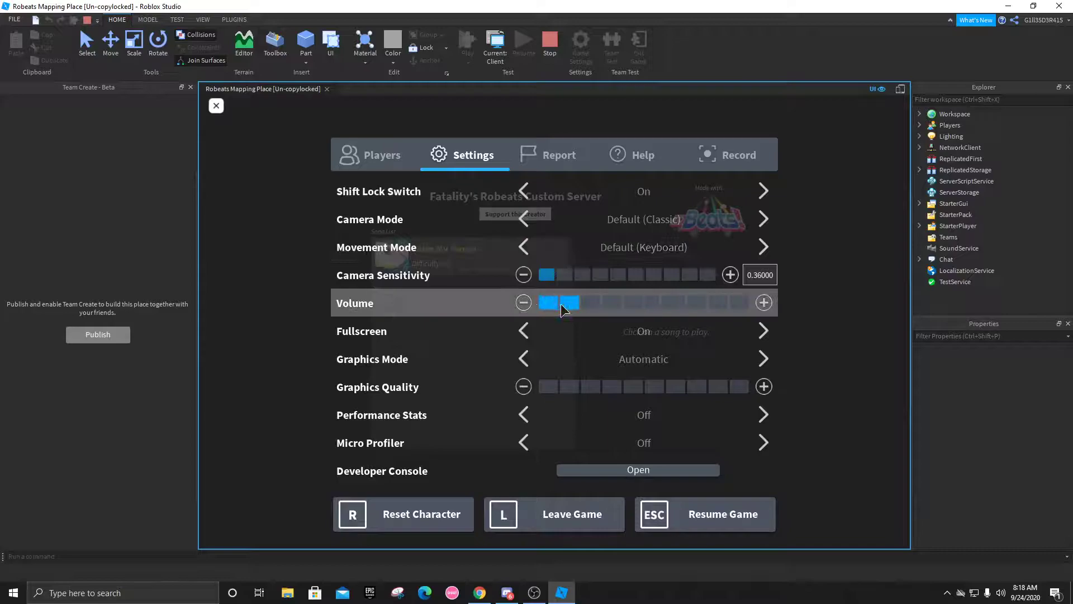
pyautogui.click(216, 106)
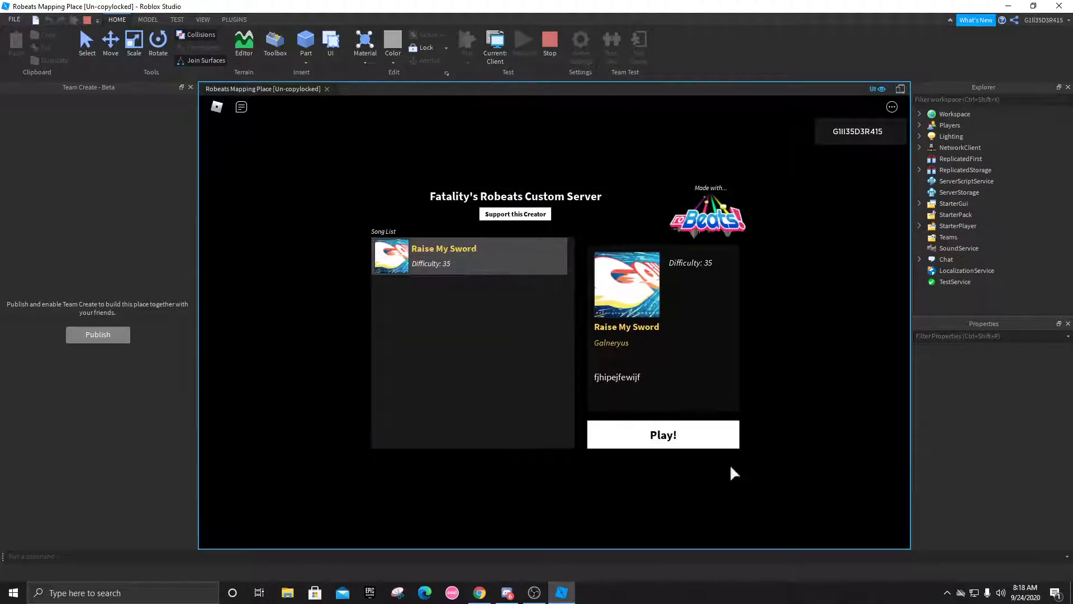
pyautogui.click(683, 438)
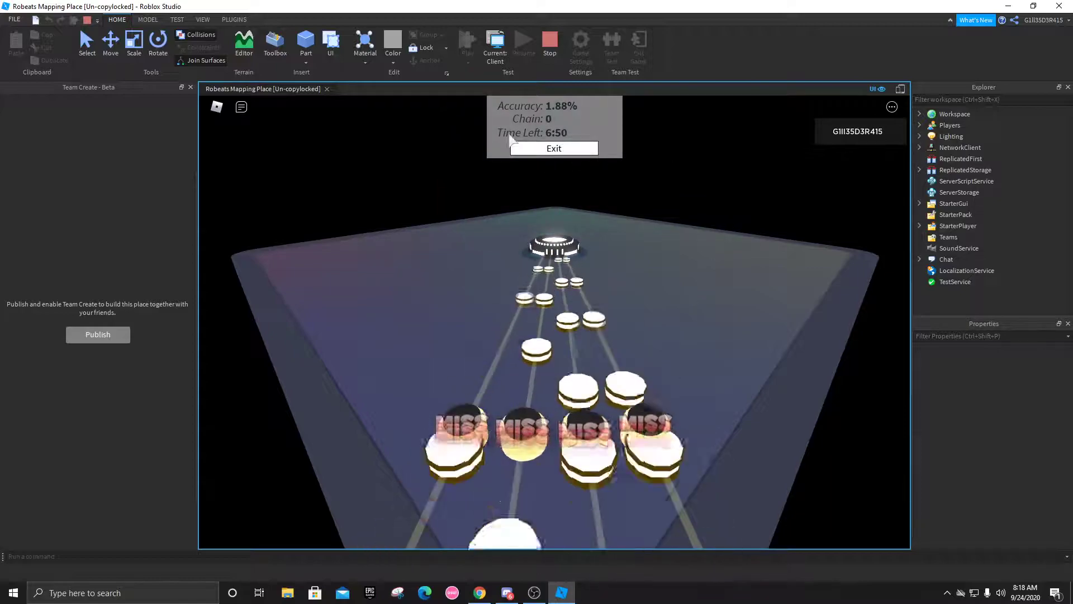
pyautogui.click(531, 148)
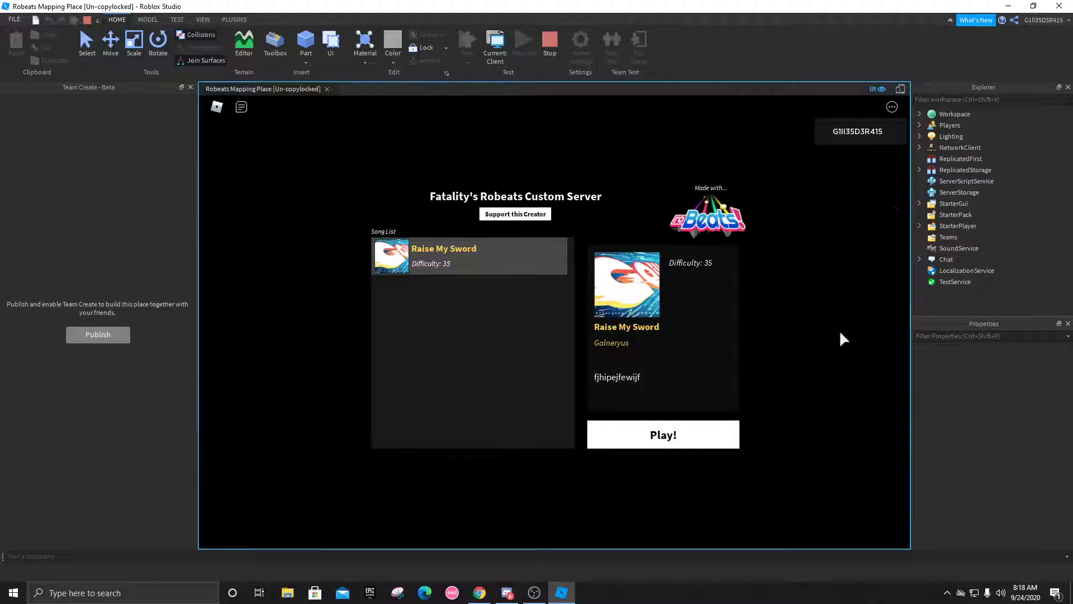
pyautogui.click(736, 438)
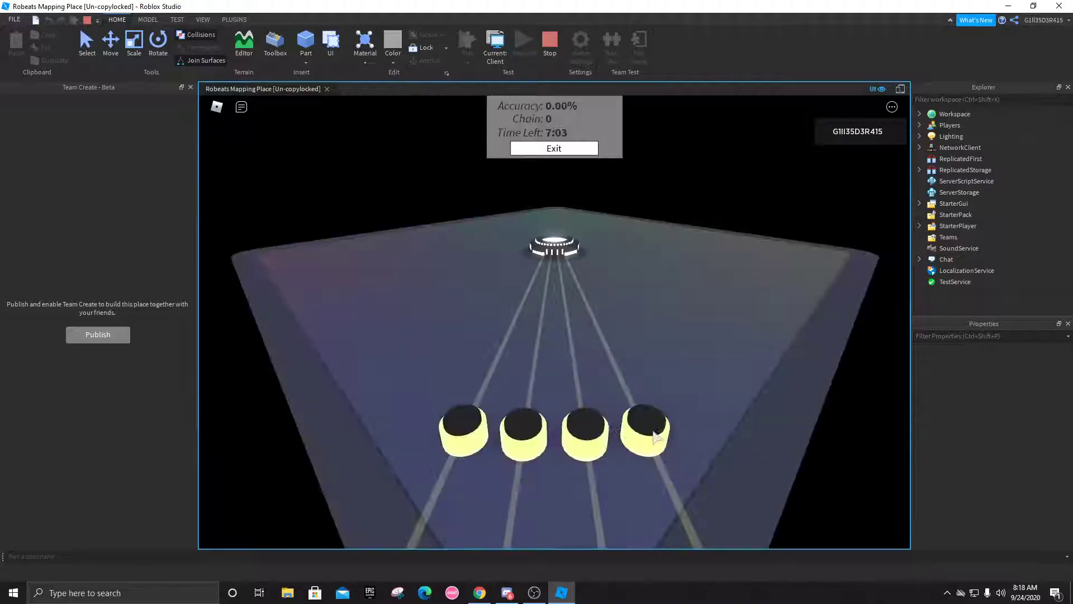
pyautogui.click(550, 45)
# Step: Set the Play! button's BackgroundColor3 to blue 47, 95, 255
pyautogui.click(919, 113)
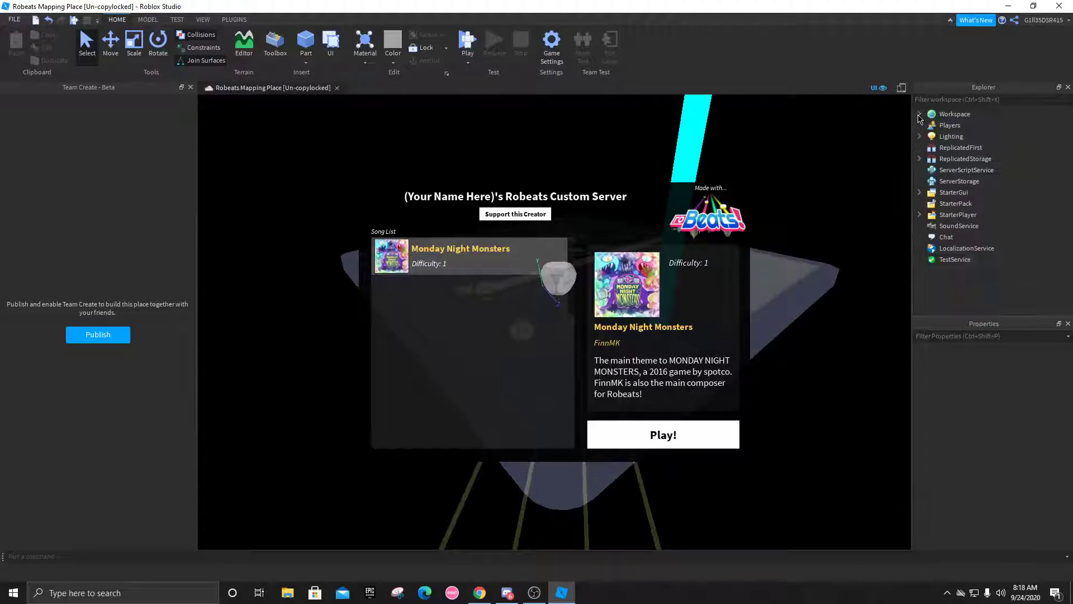
pyautogui.click(919, 193)
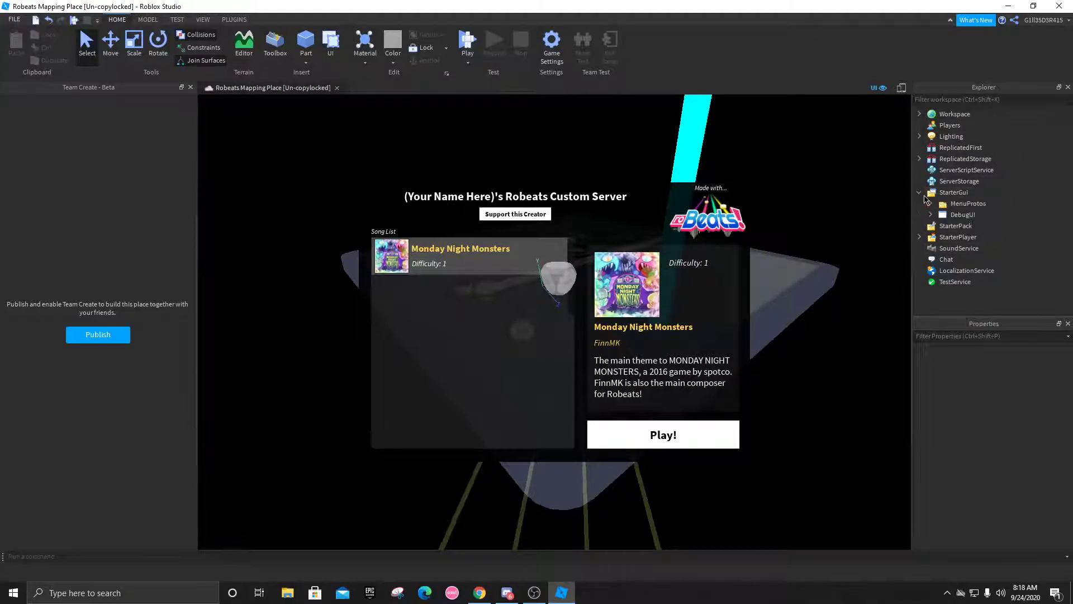
pyautogui.click(931, 214)
pyautogui.click(957, 226)
pyautogui.click(942, 226)
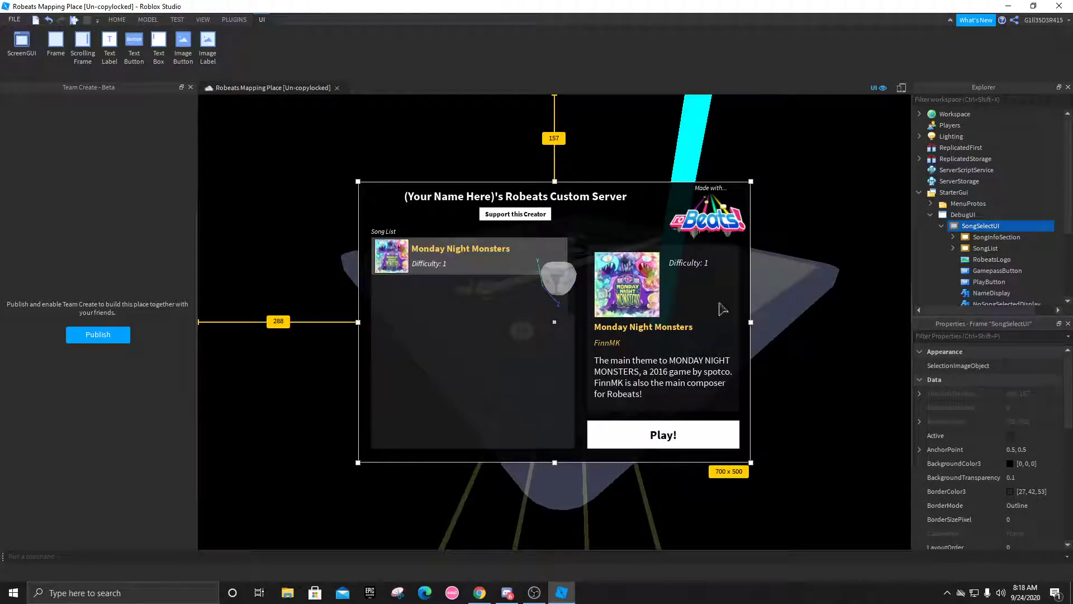
pyautogui.click(676, 441)
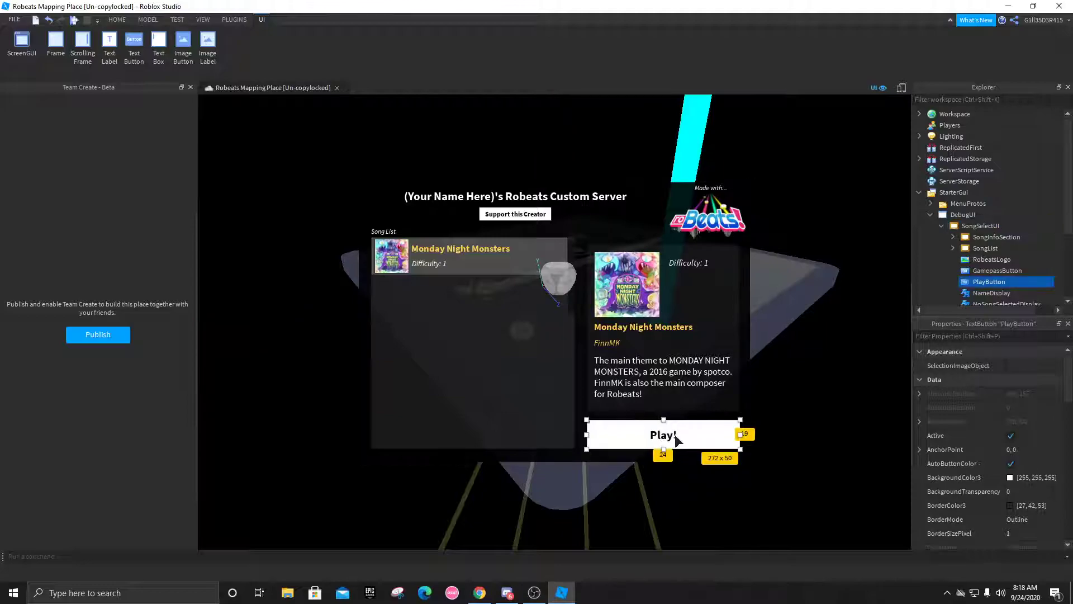
pyautogui.click(1011, 477)
pyautogui.moveTo(551, 223); pyautogui.dragTo(576, 221)
pyautogui.click(609, 395)
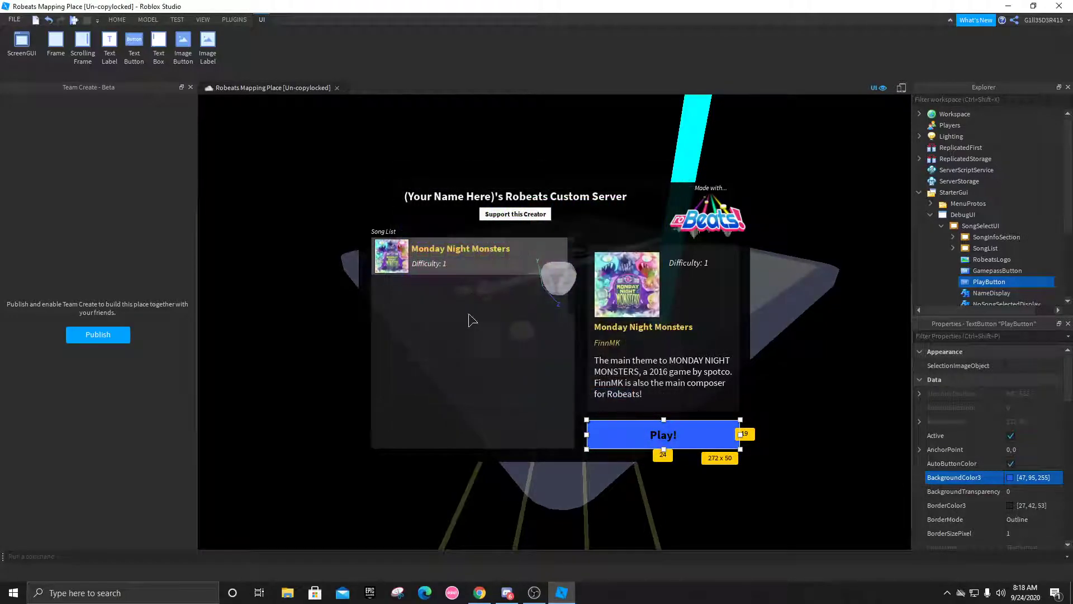
# Step: Give the SongSelectUI frame dark purple 66, 14, 70 and BackgroundTransparency 0.02
pyautogui.click(637, 249)
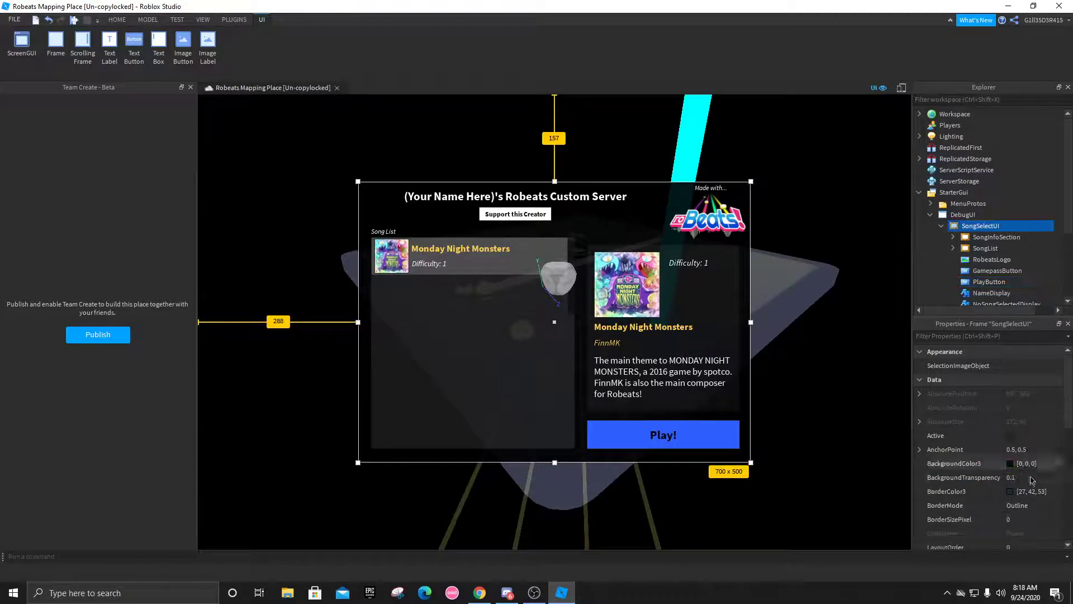
pyautogui.click(1010, 463)
pyautogui.moveTo(567, 249); pyautogui.dragTo(551, 220)
pyautogui.moveTo(669, 240); pyautogui.dragTo(666, 280)
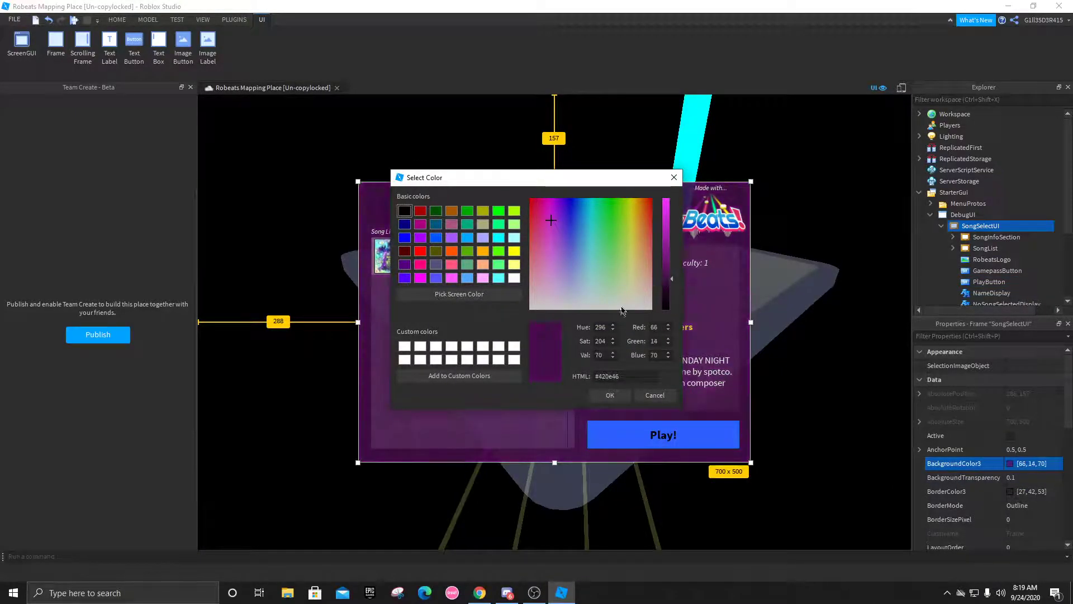
pyautogui.click(608, 396)
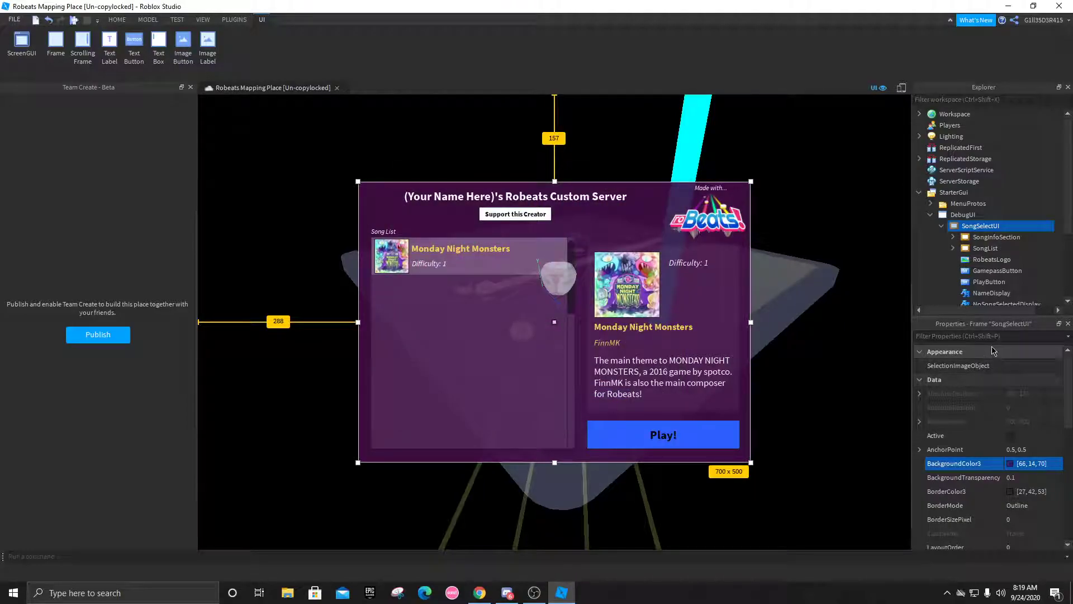
pyautogui.click(1028, 477)
pyautogui.moveTo(1045, 479); pyautogui.dragTo(1036, 481)
pyautogui.click(1036, 480)
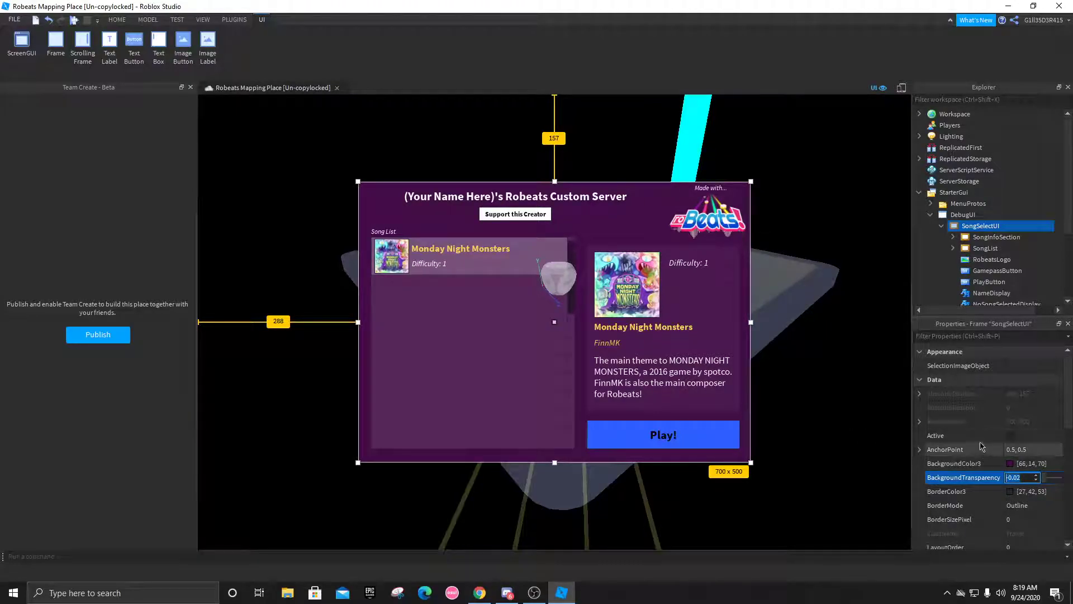
pyautogui.click(855, 297)
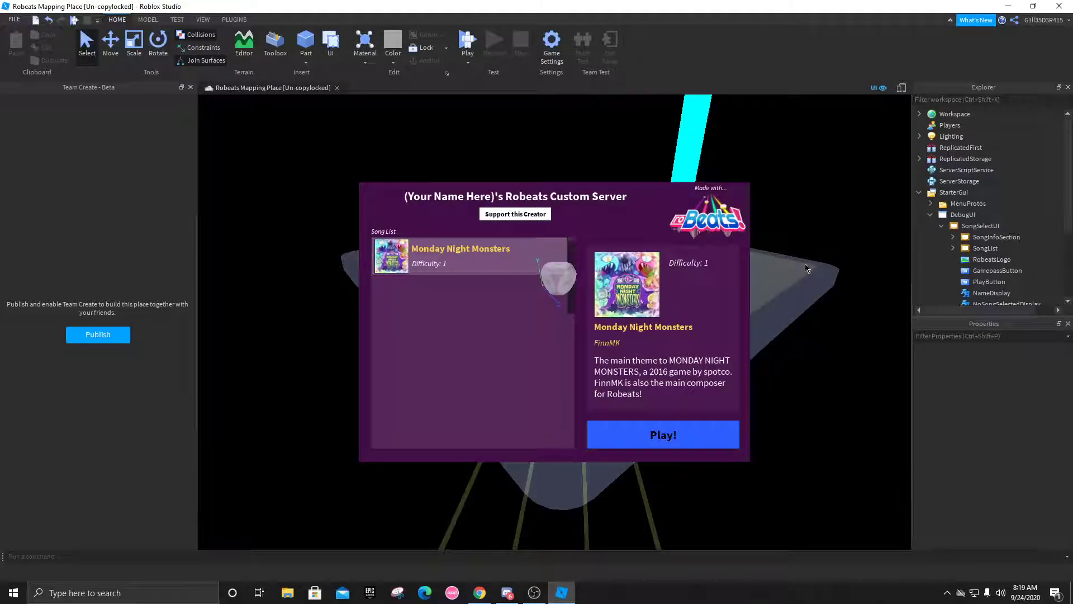
# Step: Find SupporterGamepassID under Workspace > Settings, then return to the browser
pyautogui.scroll(-1, 969, 285)
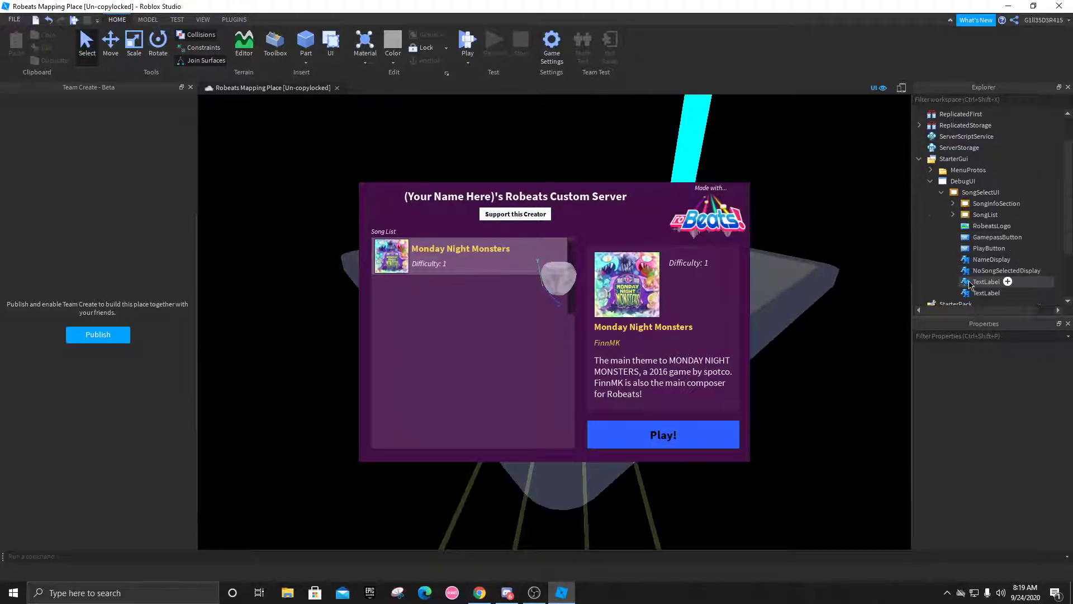
pyautogui.scroll(1, 969, 282)
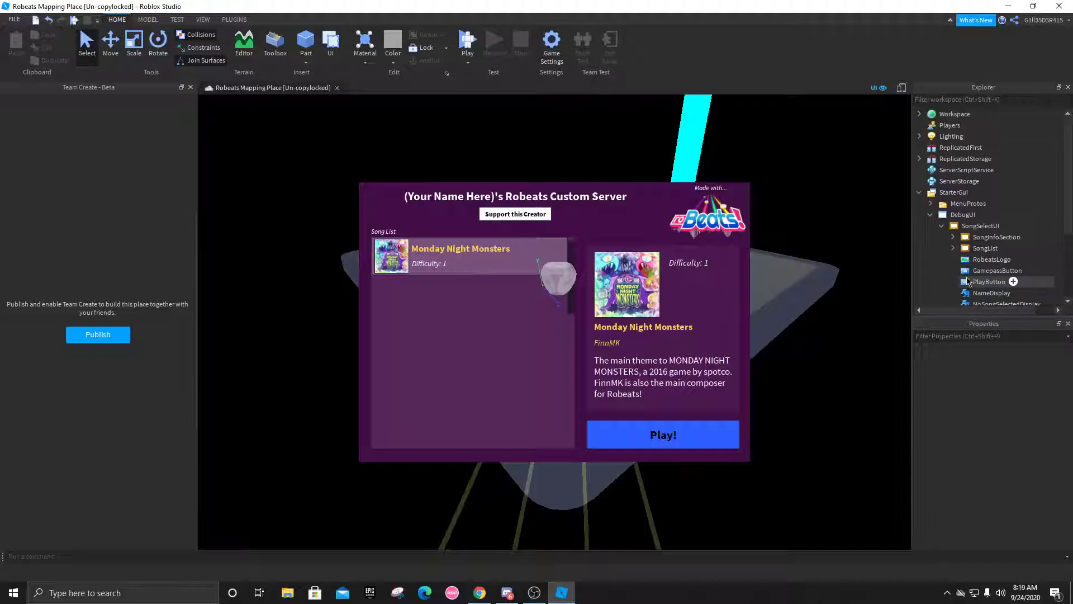
pyautogui.click(930, 215)
pyautogui.click(919, 192)
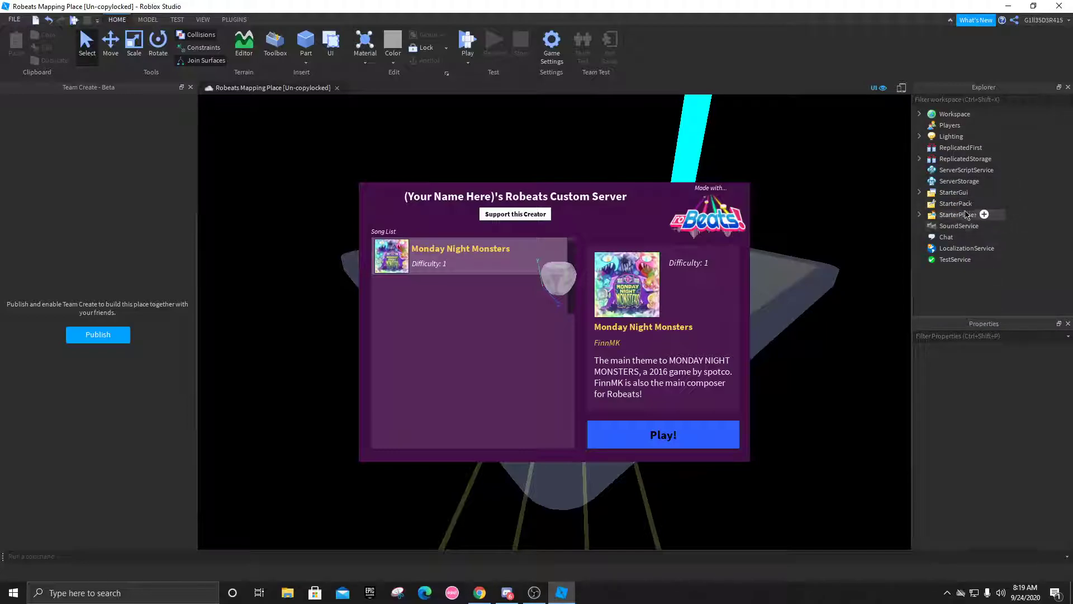
pyautogui.click(920, 115)
pyautogui.click(930, 192)
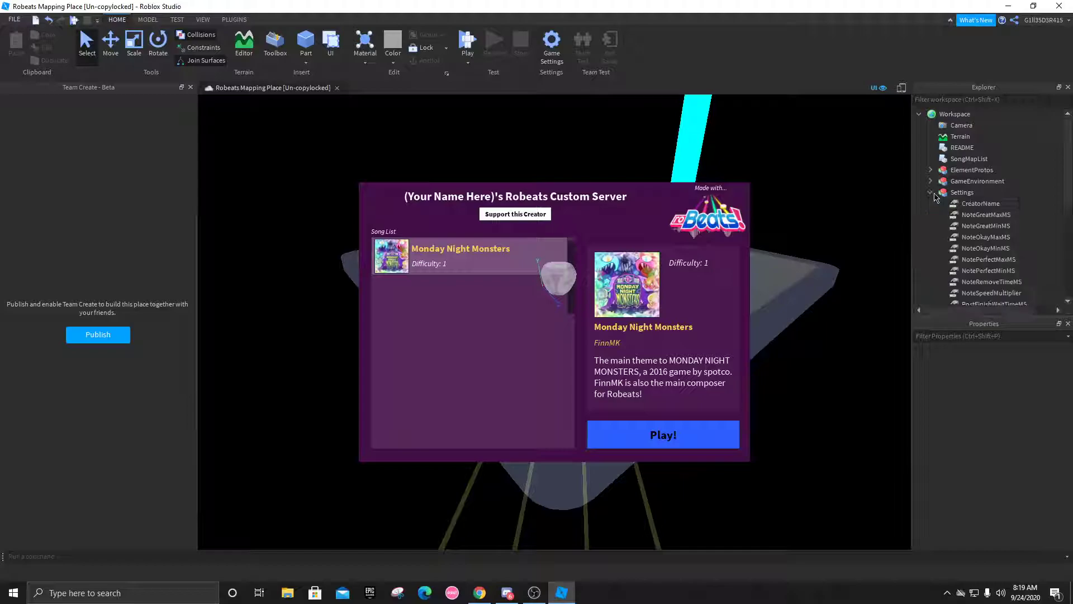
pyautogui.scroll(-1, 970, 220)
pyautogui.click(994, 292)
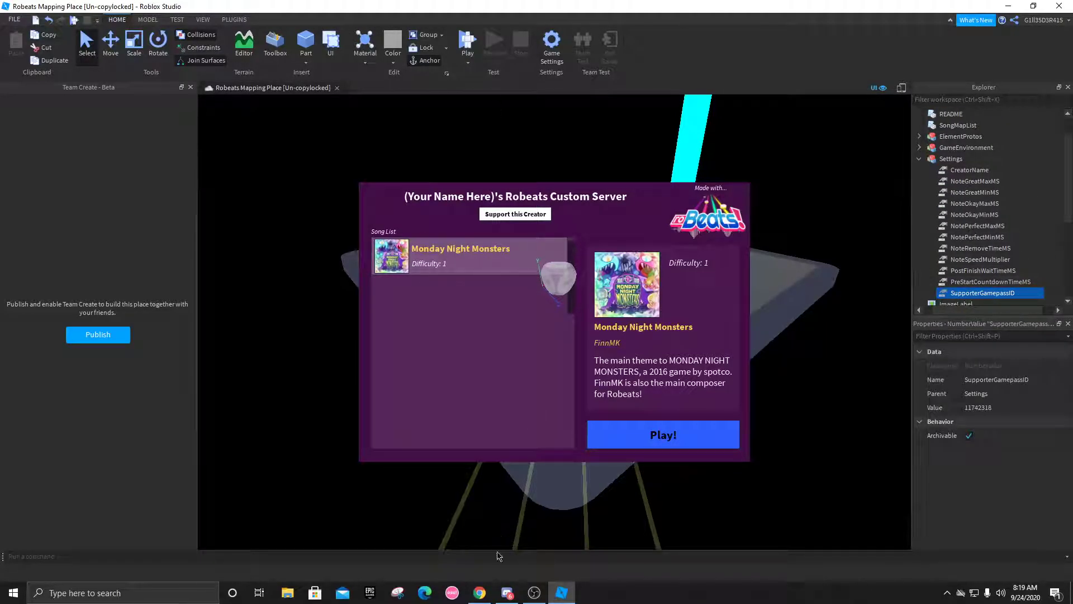
pyautogui.click(479, 592)
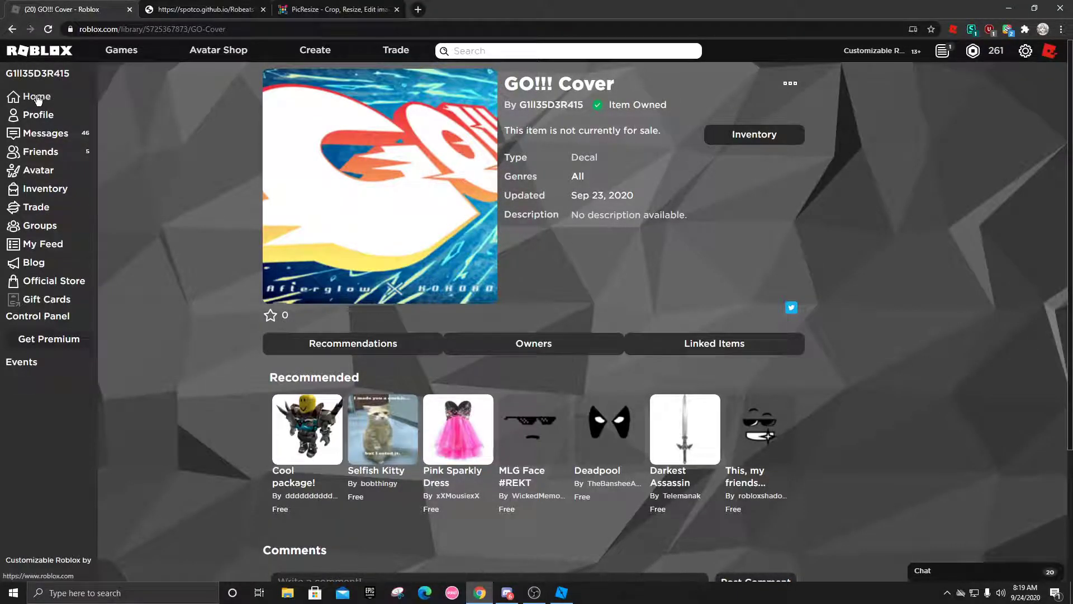
# Step: From the profile's Creations, open Re:beats' Store and start adding a game pass
pyautogui.click(43, 117)
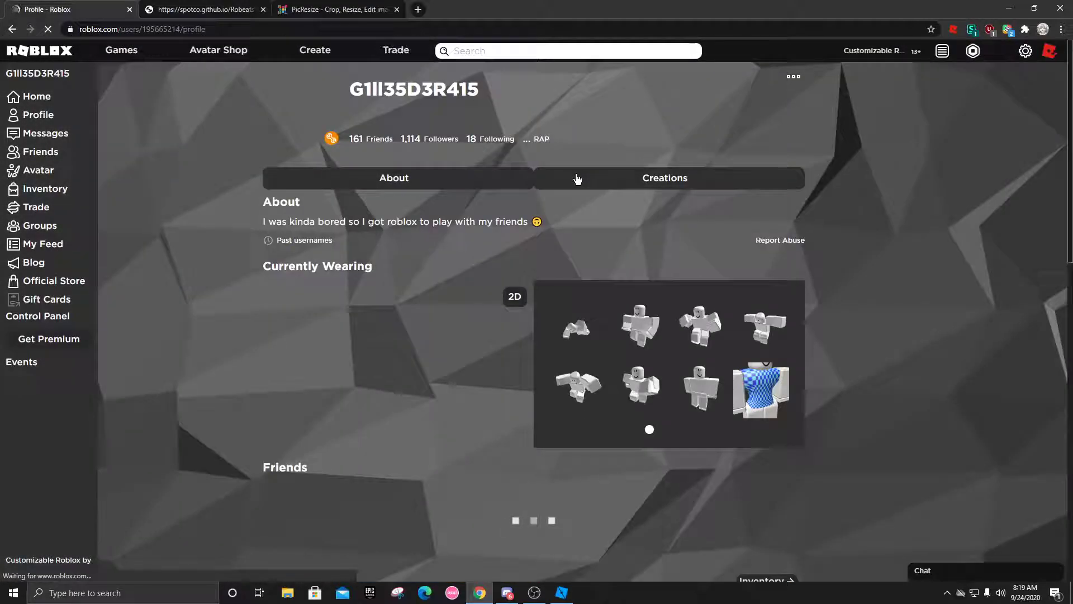
pyautogui.click(577, 179)
pyautogui.click(355, 315)
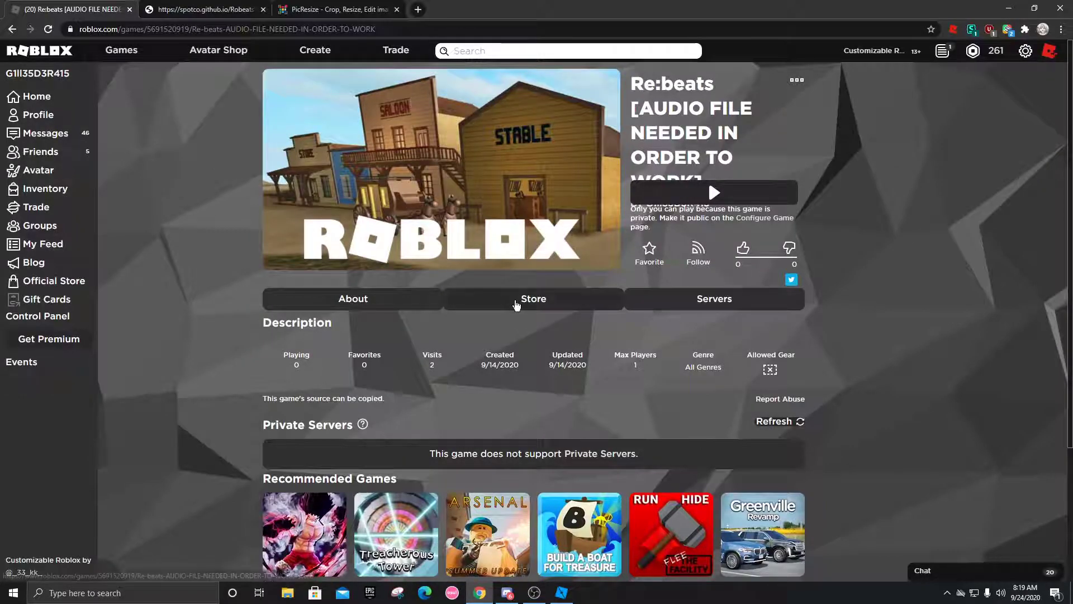
pyautogui.click(517, 302)
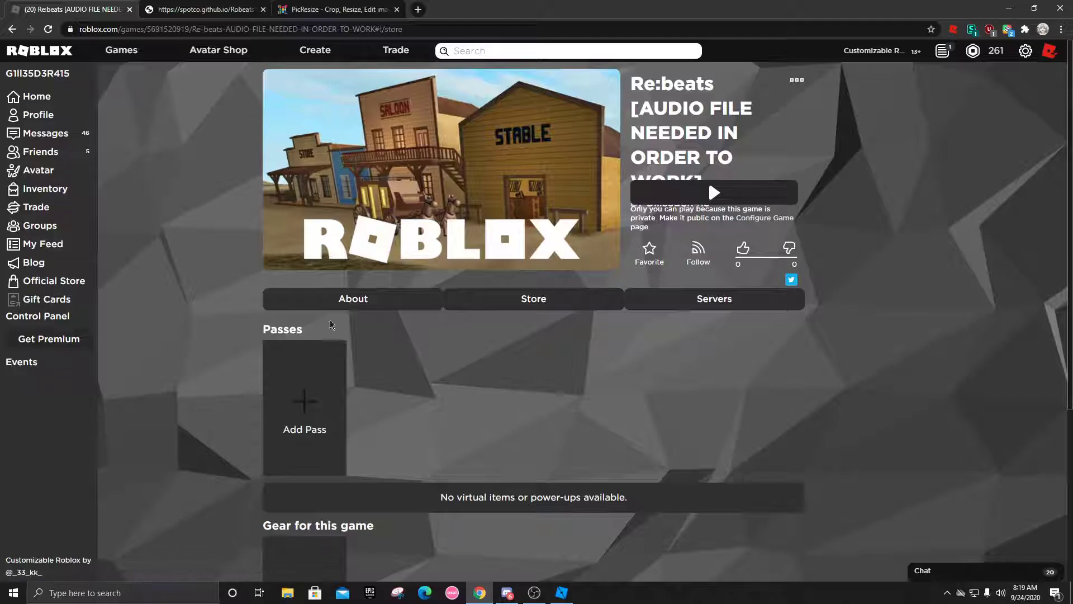
pyautogui.click(301, 419)
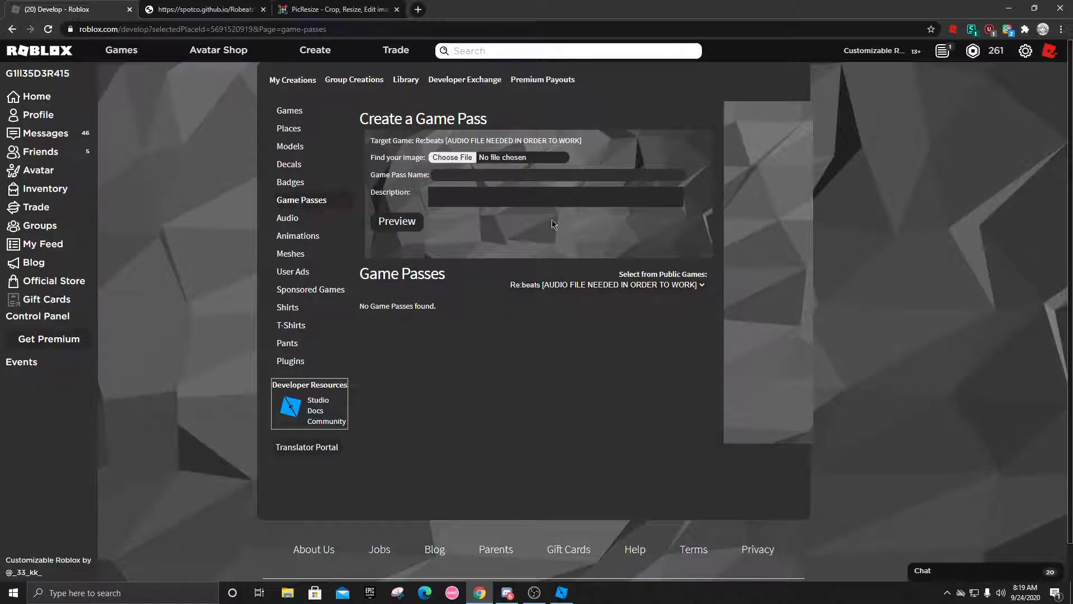
# Step: Name the new Re:beats game pass 'Sup' with the description 'support me please'
pyautogui.click(492, 180)
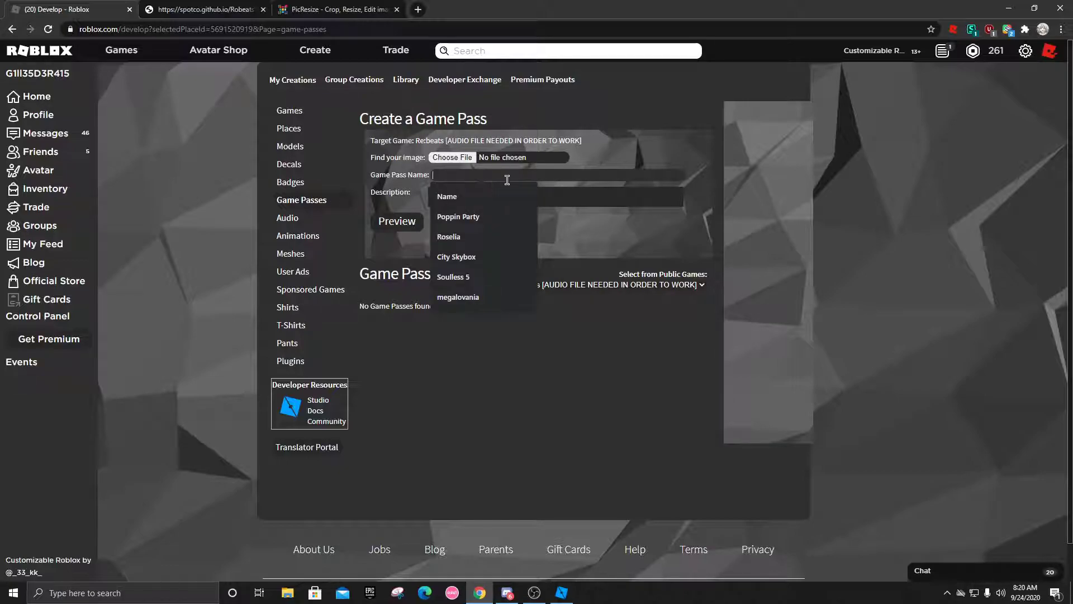
pyautogui.write('Supporter')
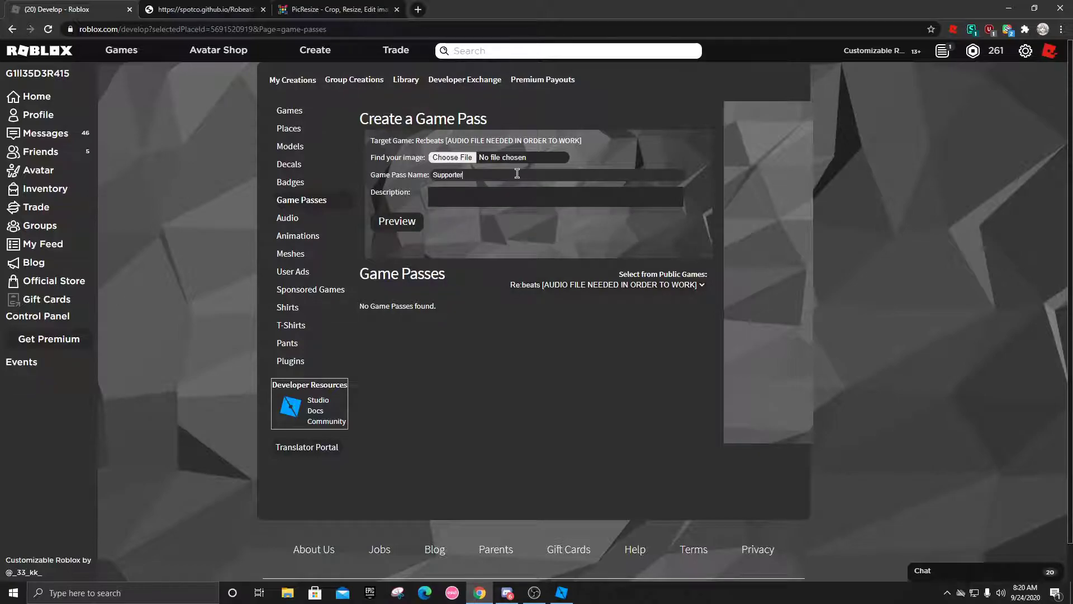
pyautogui.click(499, 200)
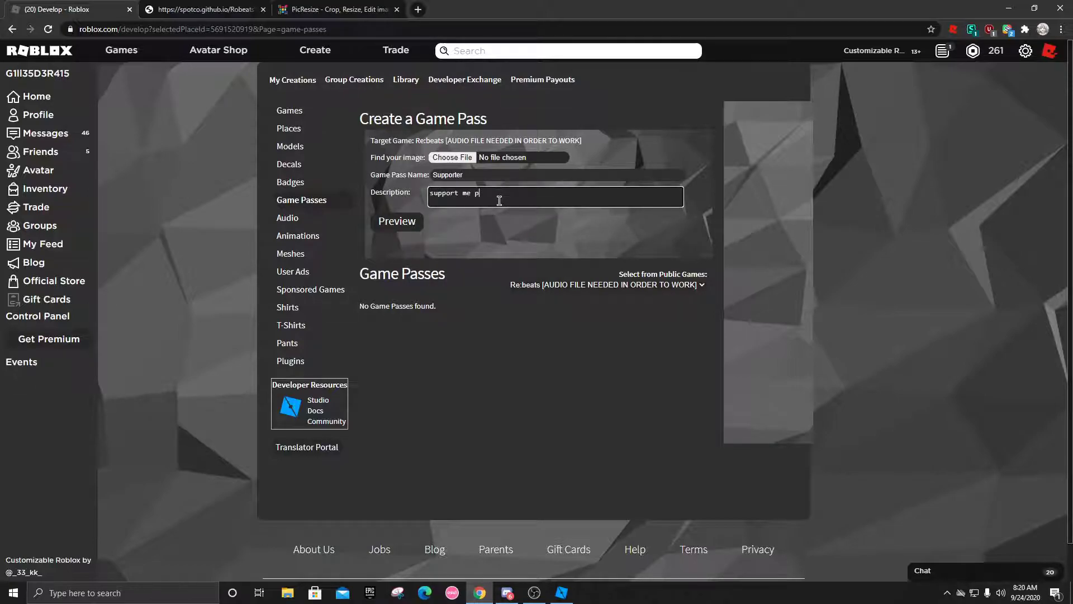
pyautogui.write('support me please')
# Step: Attach the phone image from Pictures, preview and verify the upload, then open the pass's Configure option
pyautogui.click(397, 222)
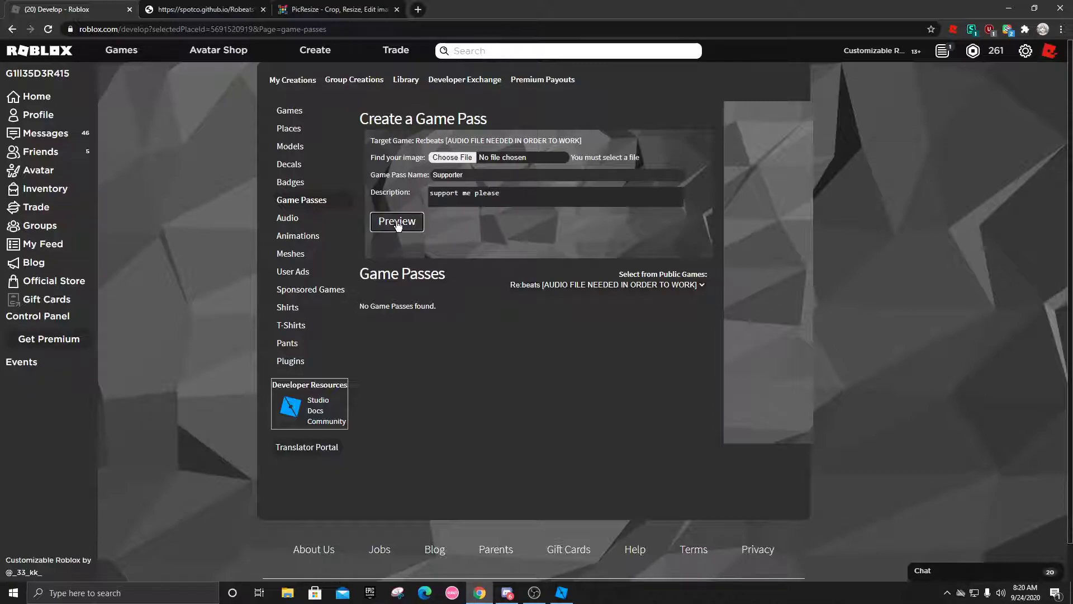
pyautogui.click(452, 157)
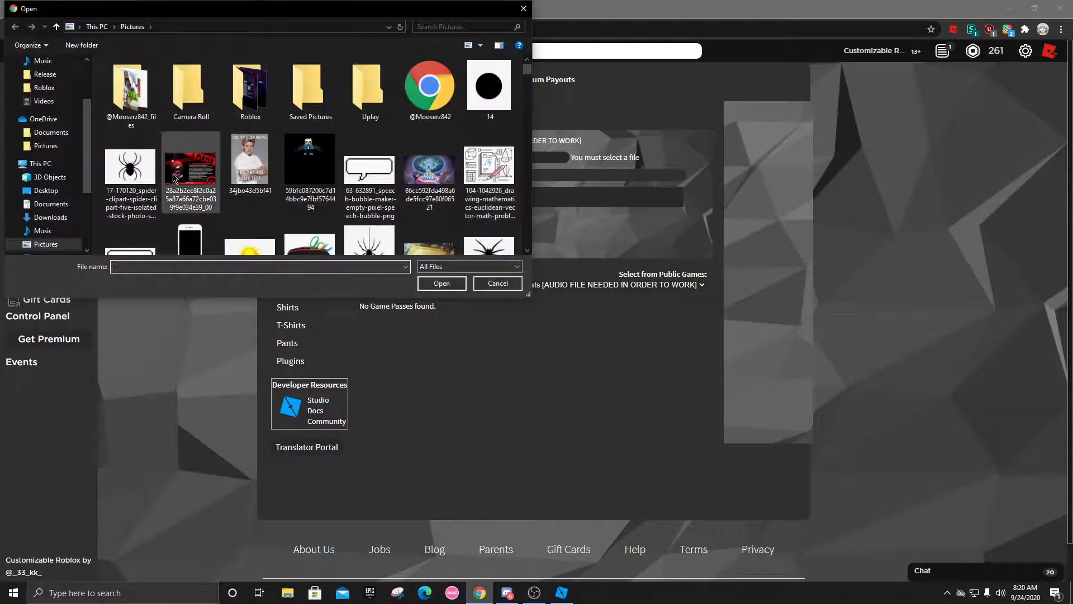
pyautogui.click(242, 171)
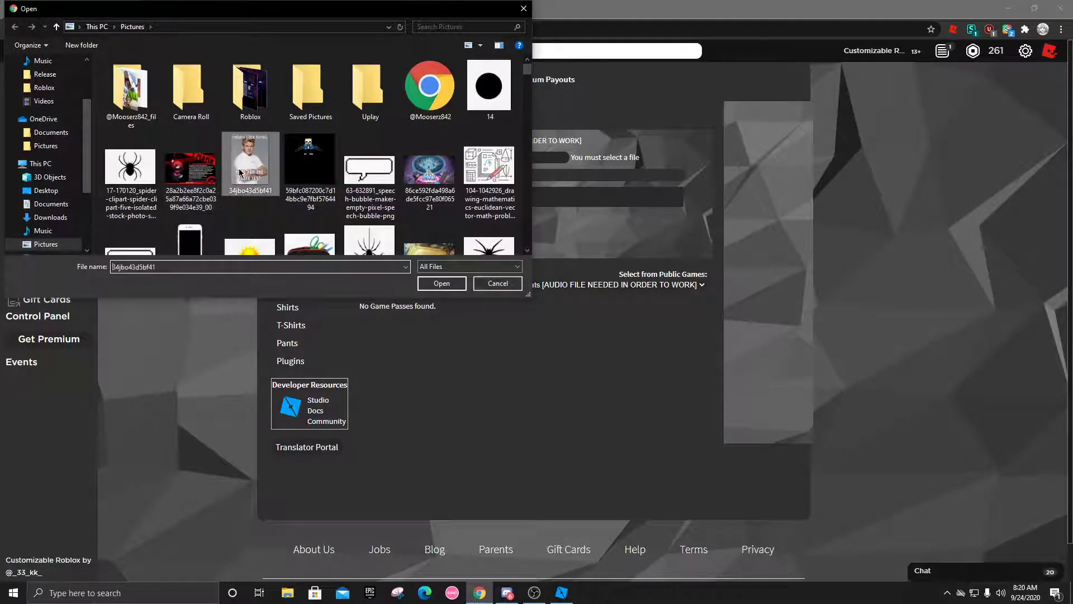
pyautogui.doubleClick(195, 229)
pyautogui.click(410, 221)
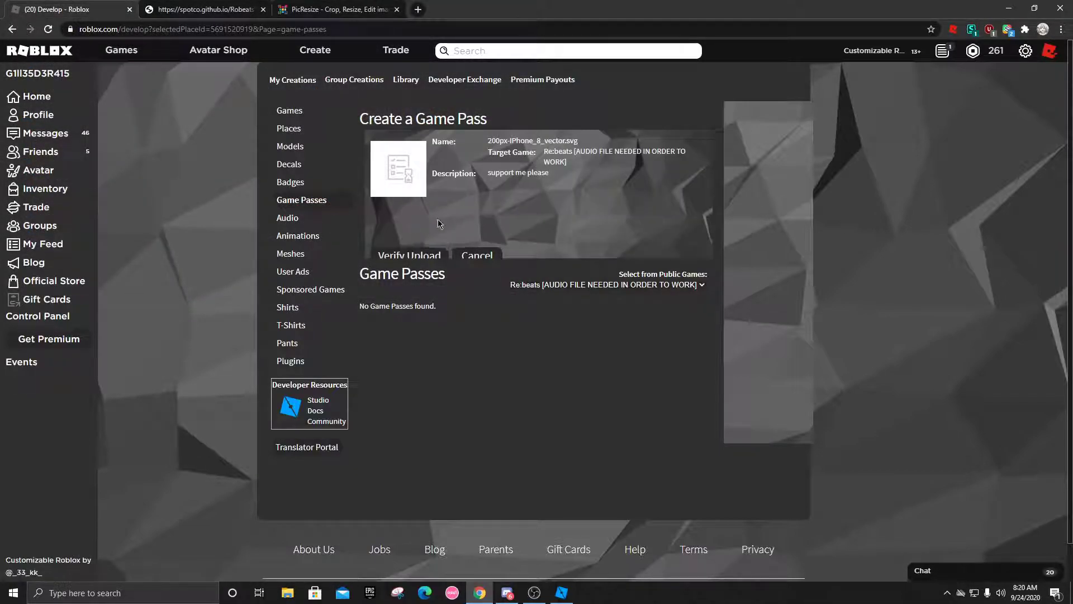
pyautogui.scroll(-1, 440, 223)
pyautogui.click(413, 217)
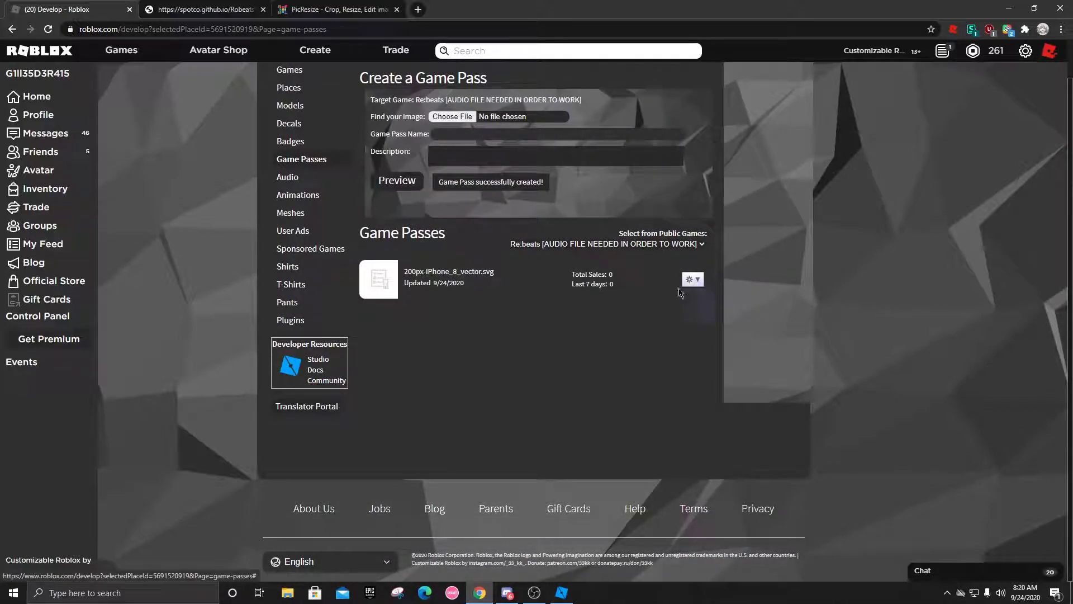
pyautogui.click(693, 279)
# Step: On the Sales tab, toggle Item for Sale on, clear the price, turn it off, then view the details
pyautogui.click(659, 298)
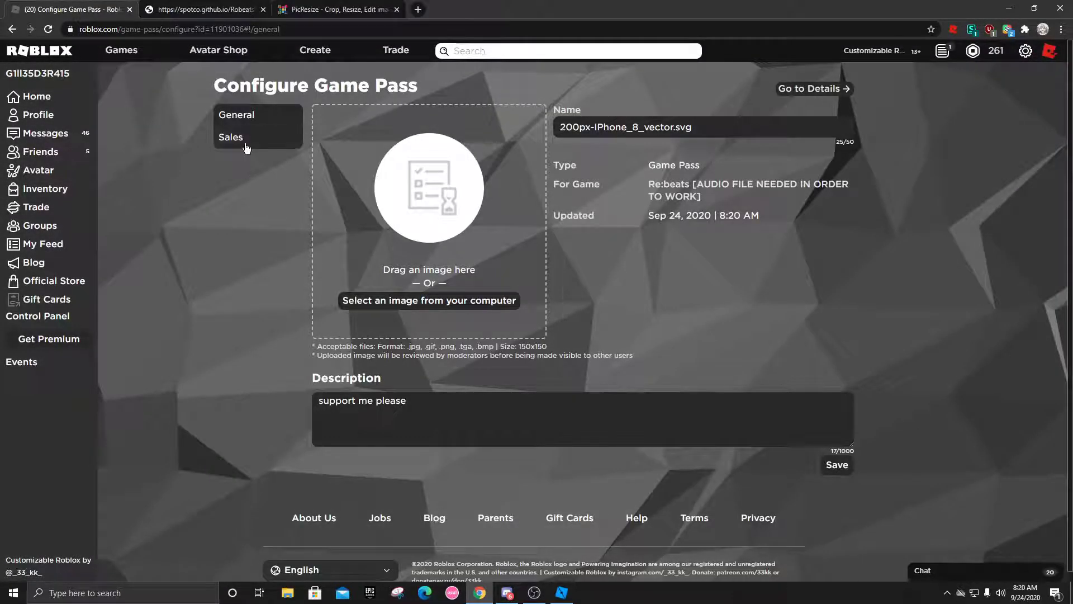
pyautogui.click(241, 140)
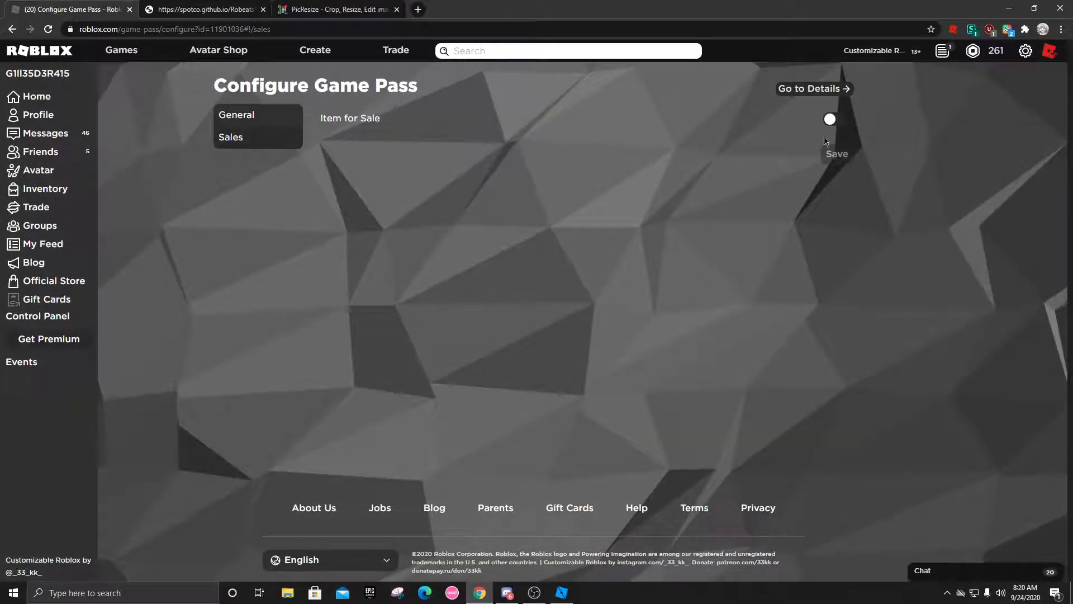
pyautogui.click(830, 119)
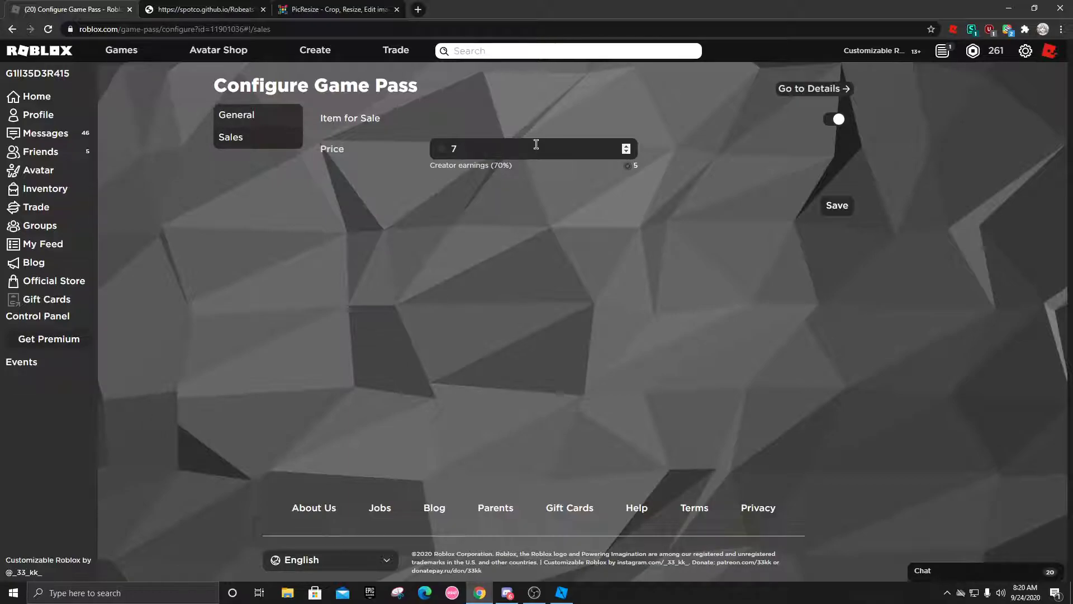
pyautogui.press('BackSpace')
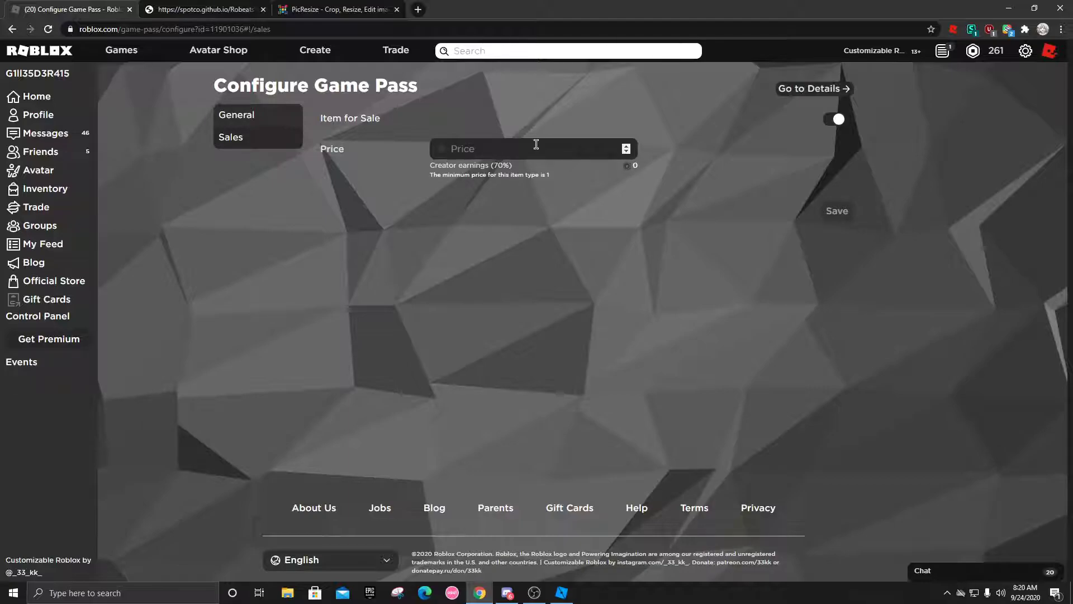
pyautogui.click(836, 119)
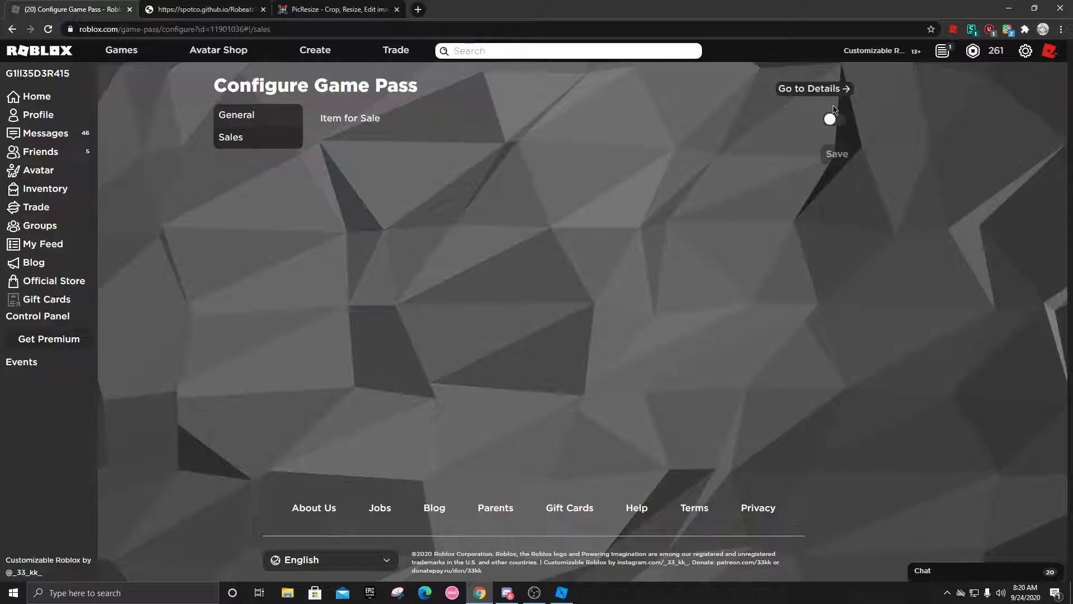
pyautogui.click(812, 89)
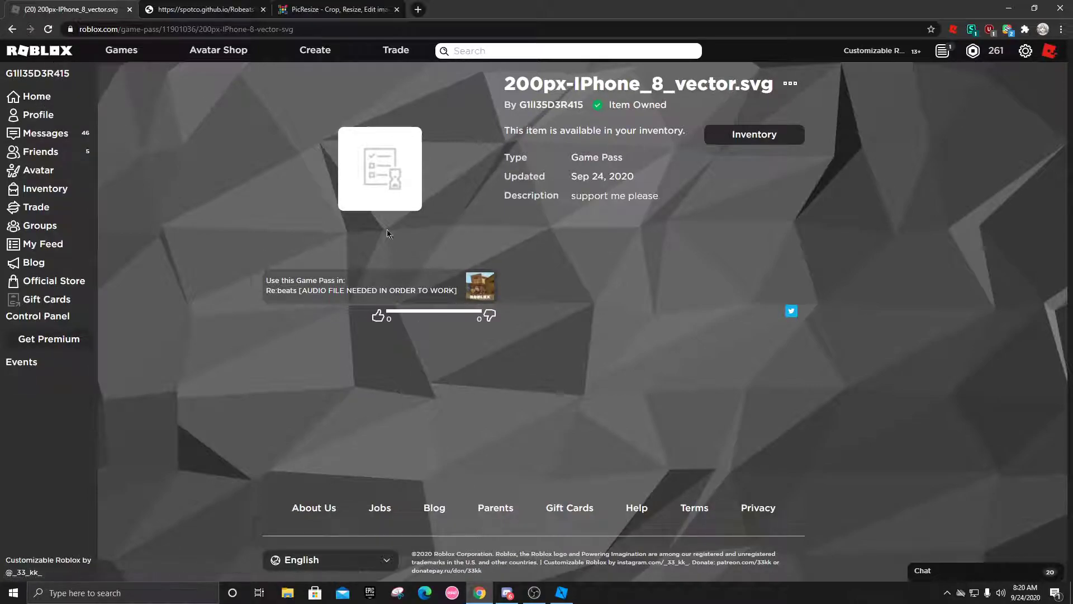
# Step: Copy game pass ID 11901036 from the URL into SupporterGamepassID's Value in Studio
pyautogui.click(172, 29)
pyautogui.doubleClick(223, 29)
pyautogui.hotkey('ctrl', 'c')
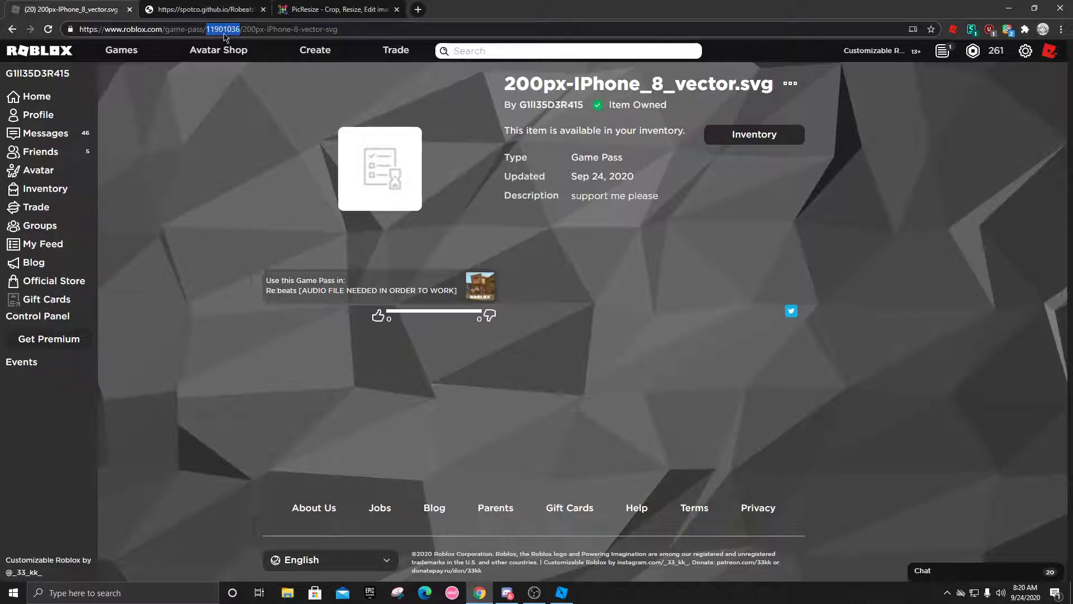
pyautogui.click(562, 593)
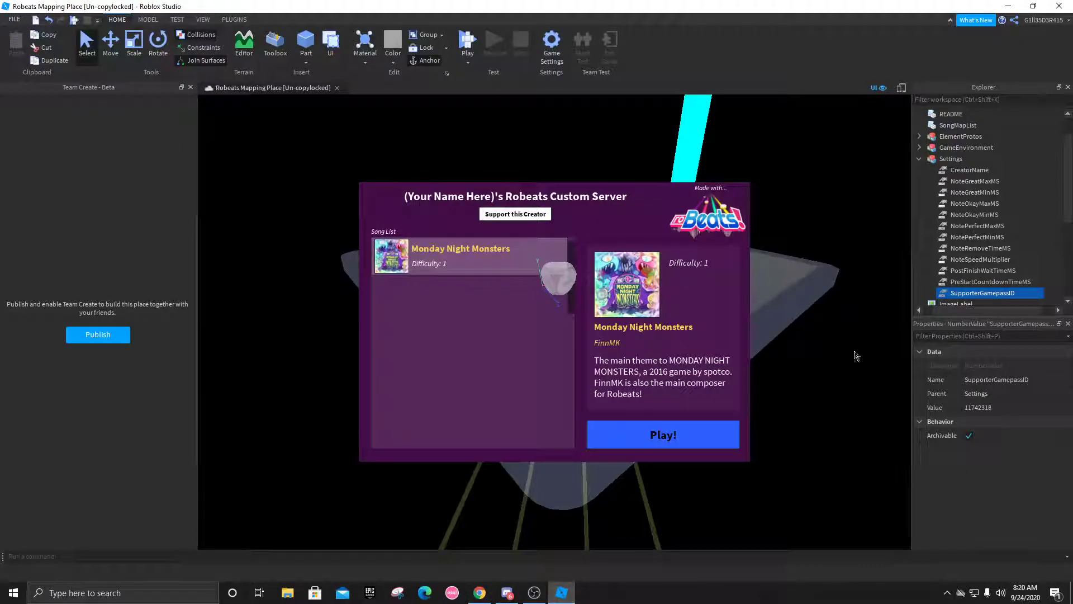
pyautogui.click(1000, 407)
pyautogui.hotkey('ctrl', 'v')
pyautogui.press('Return')
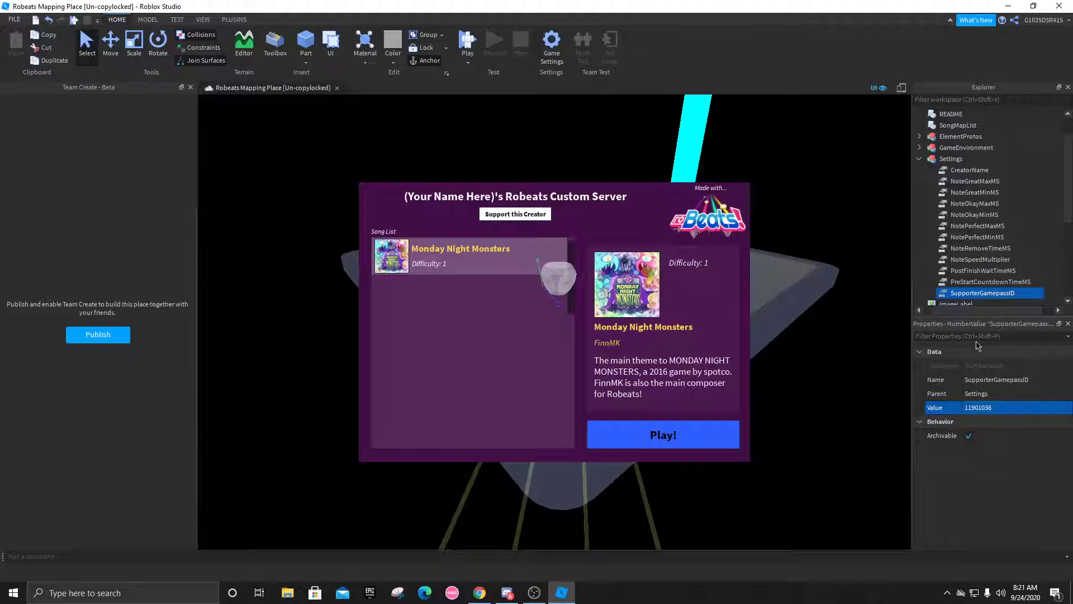
# Step: Collapse the Settings folder and Workspace tree, and expand ReplicatedStorage in Explorer
pyautogui.scroll(1, 983, 184)
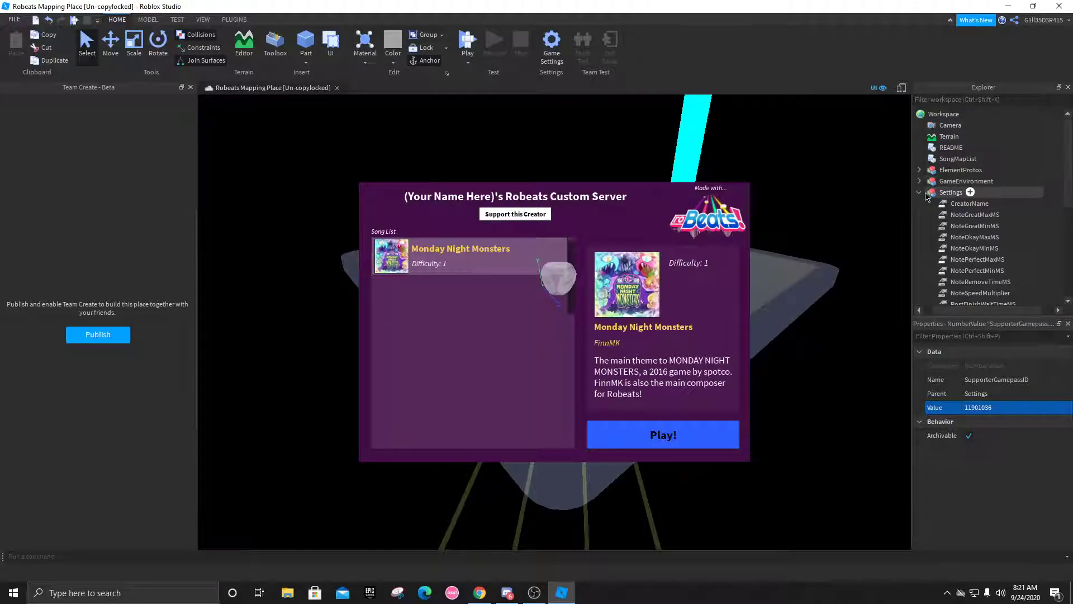
pyautogui.click(929, 193)
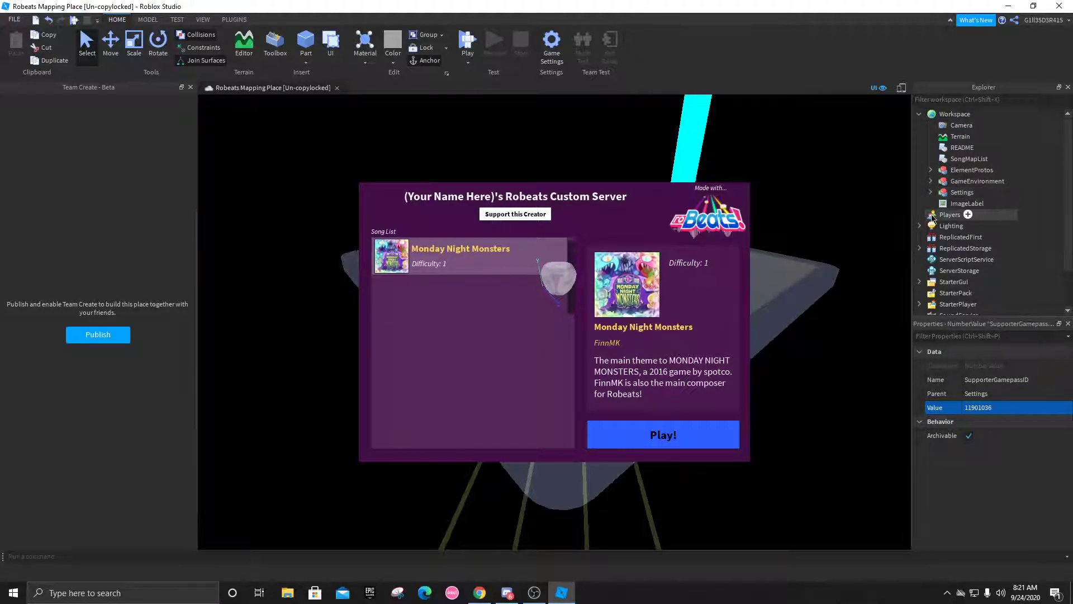
pyautogui.click(919, 113)
pyautogui.click(932, 148)
pyautogui.click(919, 159)
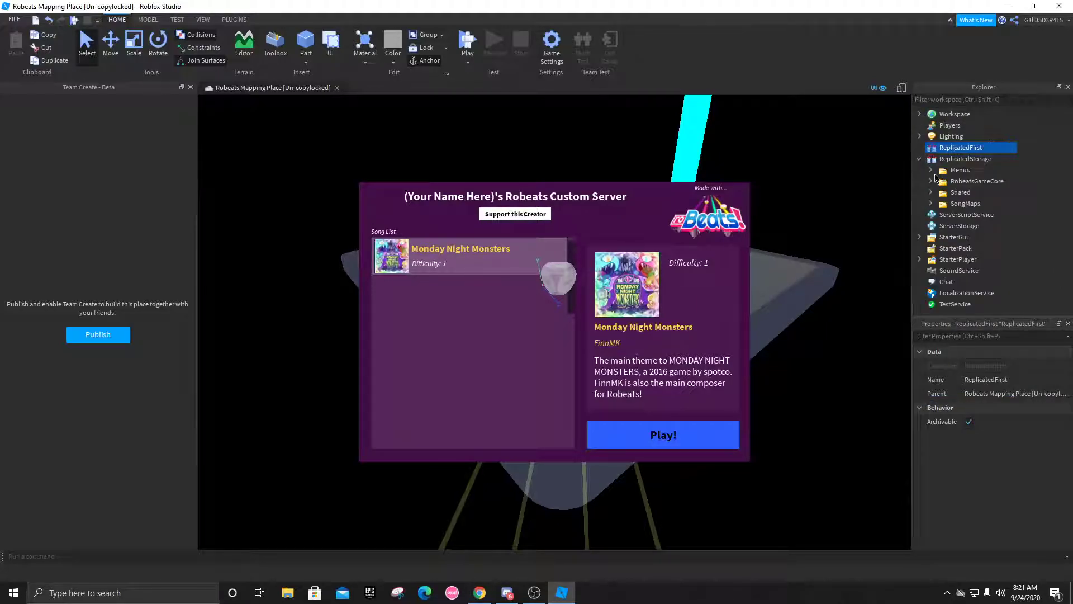
# Step: Open the RaiseMySword song map from SongMaps and set rtv.AudioMod to 1
pyautogui.click(931, 203)
pyautogui.doubleClick(982, 215)
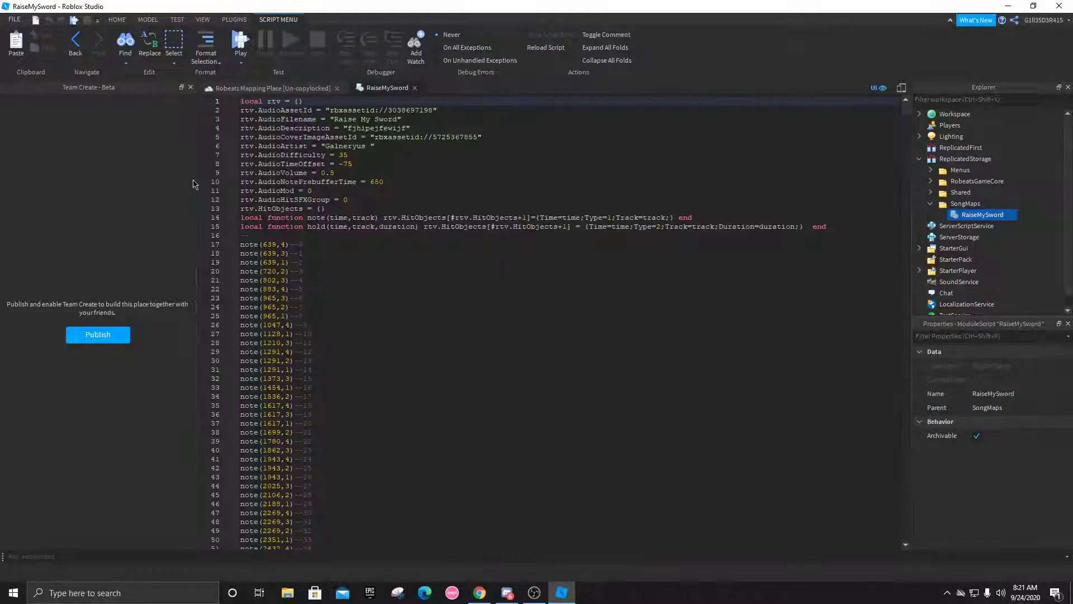
pyautogui.click(329, 192)
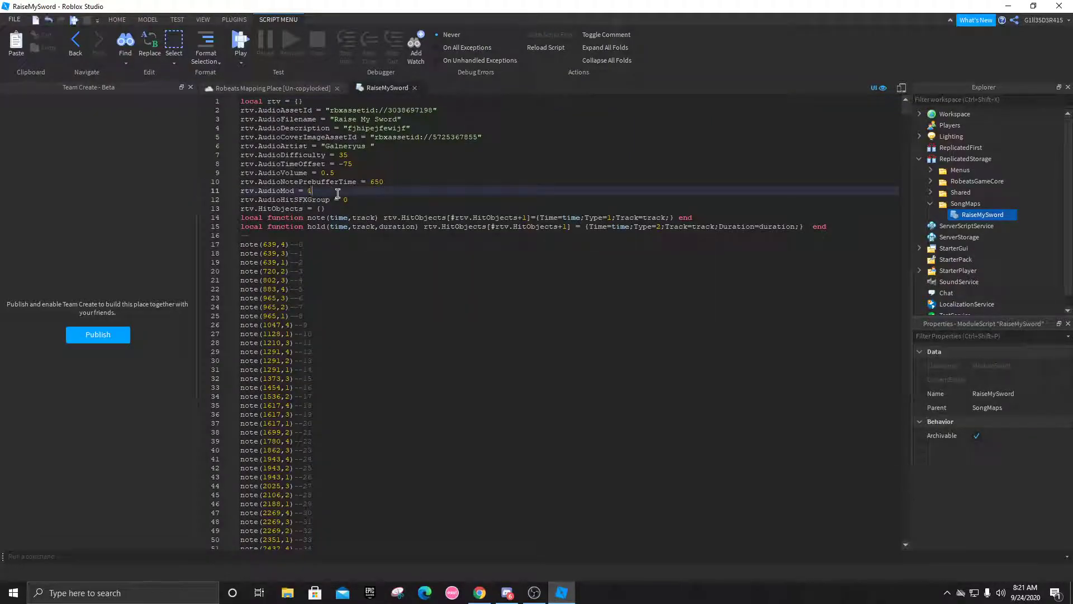
# Step: Play-test the place and select Raise My Sword, listed as Supporter Only, in the song list
pyautogui.click(269, 88)
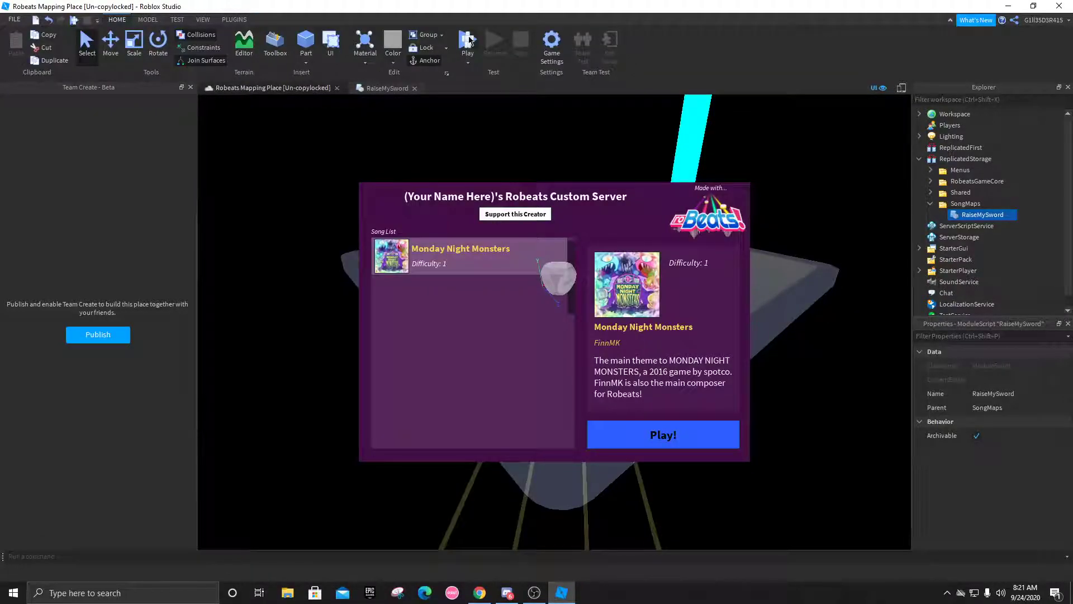
pyautogui.click(468, 41)
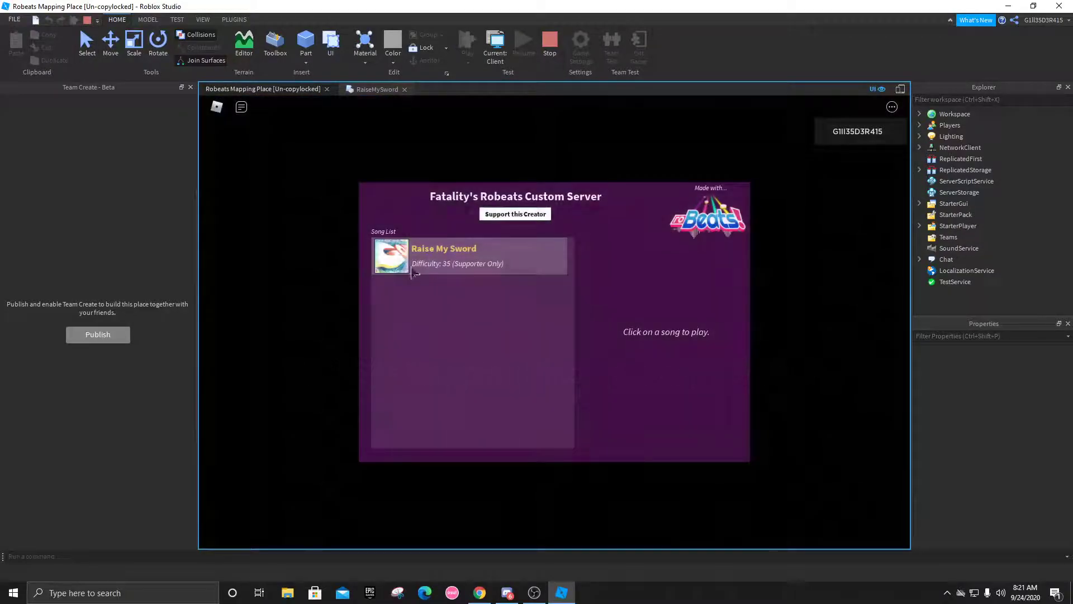
pyautogui.click(450, 251)
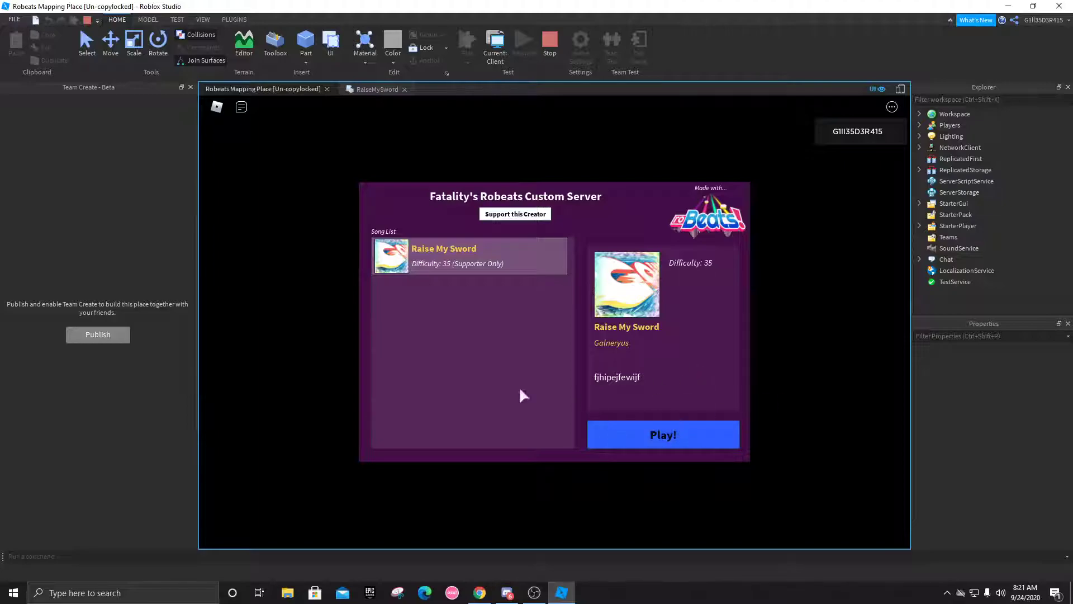
# Step: Stop the test, return to the RaiseMySword script, collapse ReplicatedStorage and expand Workspace
pyautogui.click(550, 41)
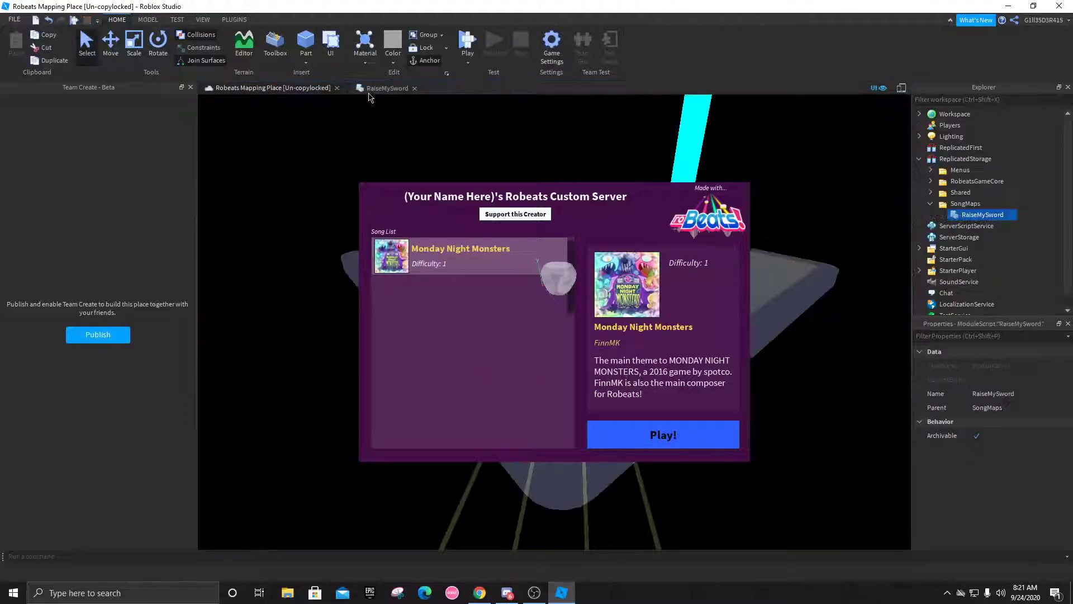
pyautogui.click(376, 88)
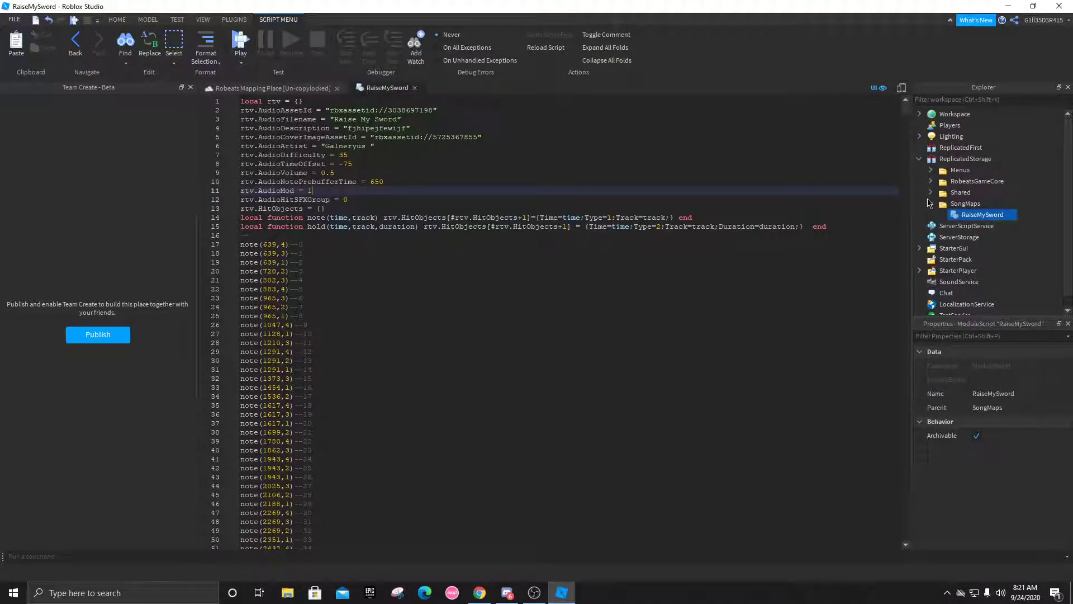
pyautogui.click(920, 158)
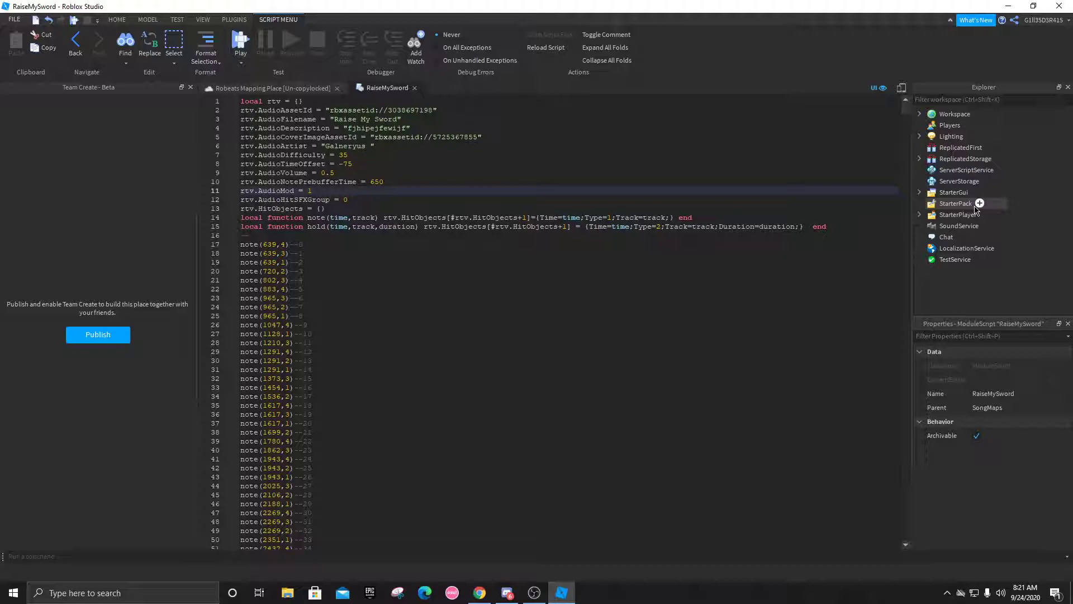
pyautogui.click(920, 114)
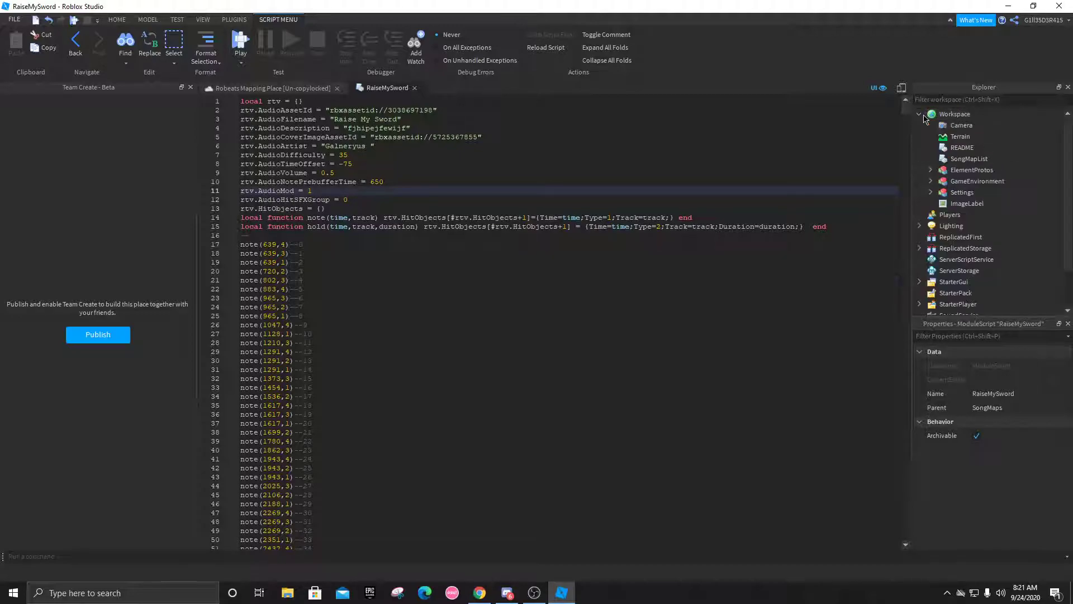